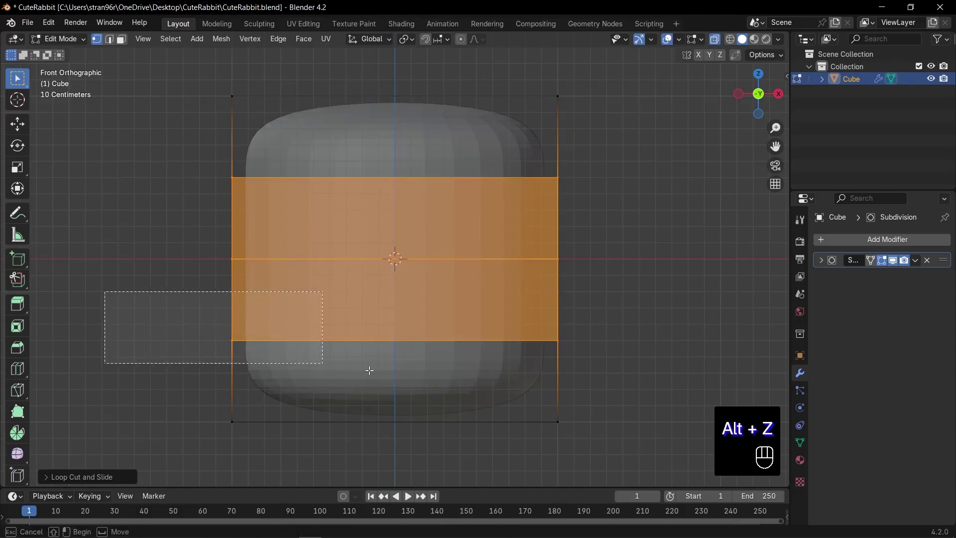
Scale the cube's lower edge loop outward to about 1.88 and move it slightly down along Z
left_click_drag(588, 363, 614, 354)
scroll(590, 336, "down", 3)
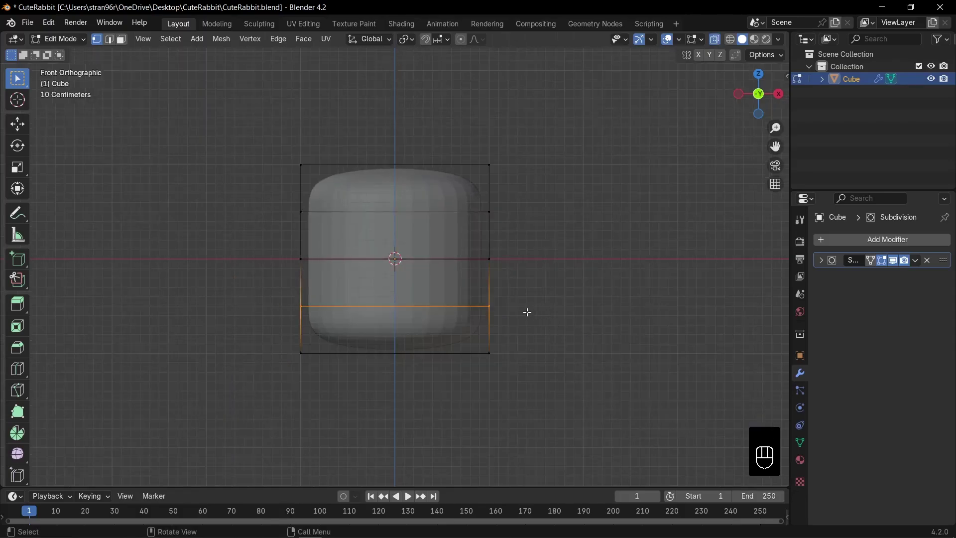
key("s")
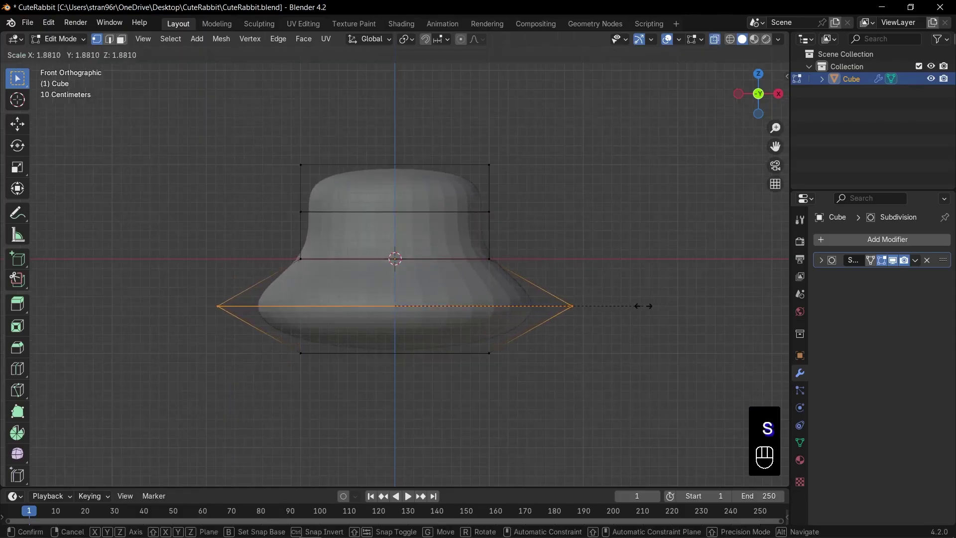
left_click(643, 306)
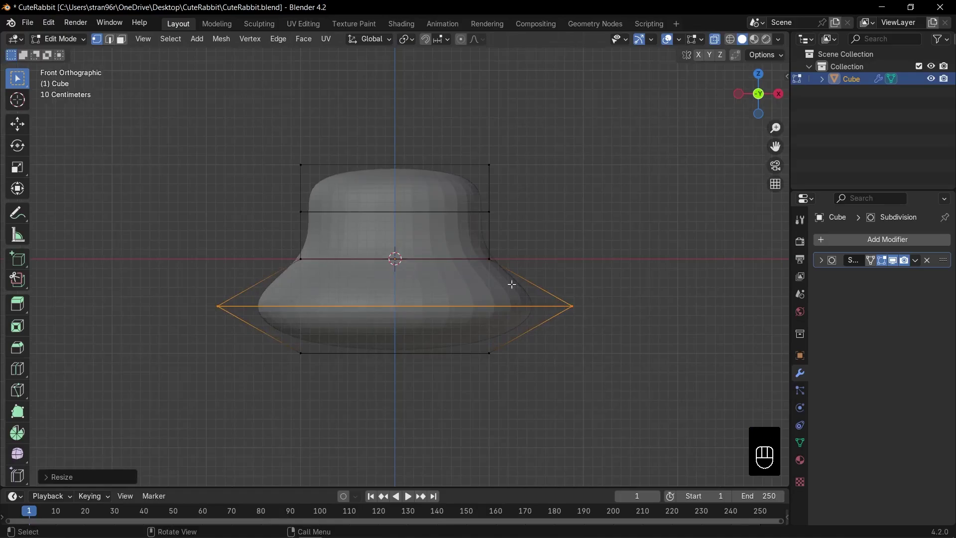
key("g")
key("z")
left_click(351, 249)
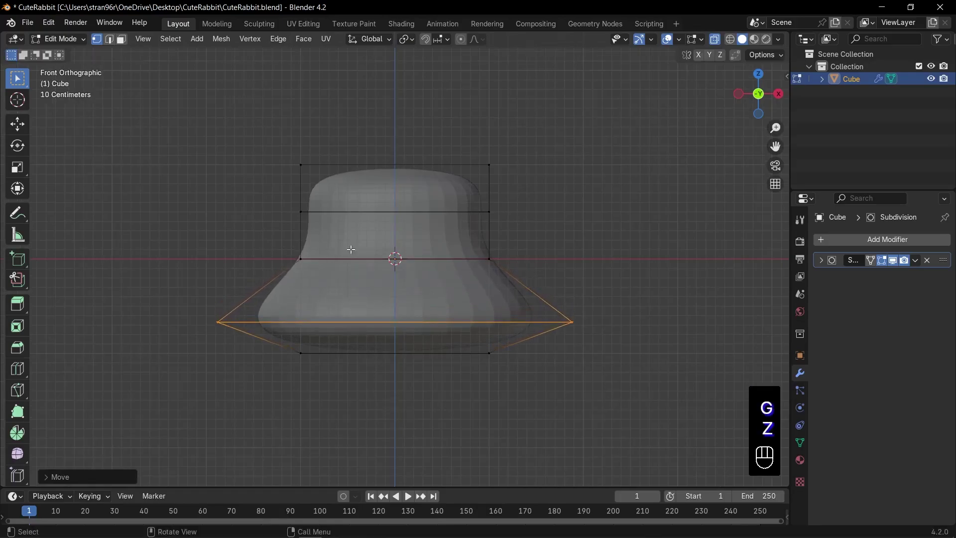
Widen the middle edge loop to slightly less than the lower one and scale the top loop inward
left_click_drag(339, 269, 527, 277)
key("s")
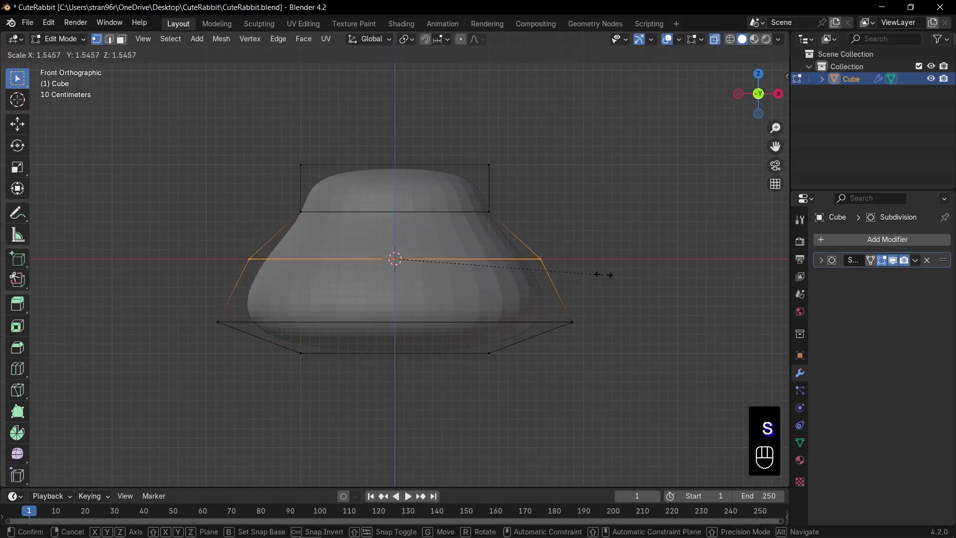
left_click(622, 271)
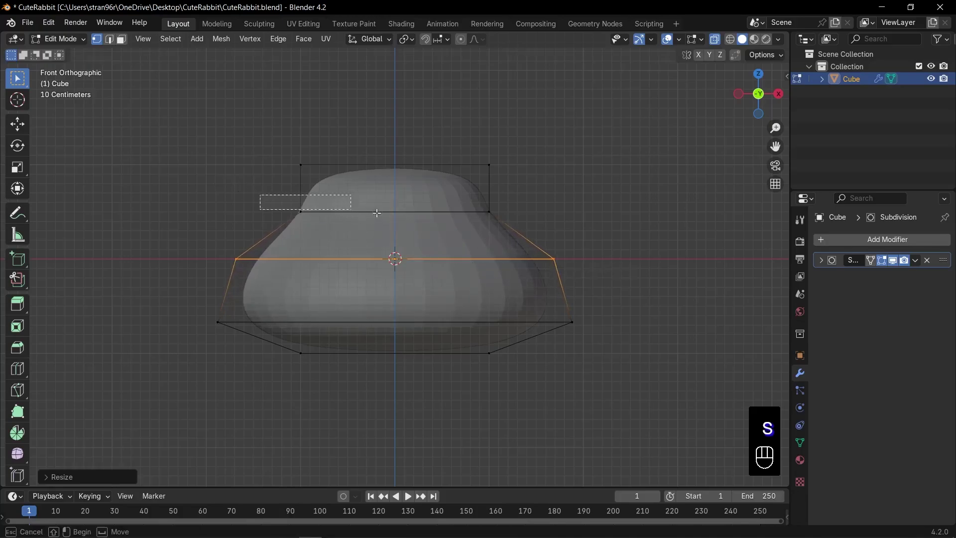
left_click_drag(540, 233, 541, 234)
left_click_drag(292, 145, 555, 177)
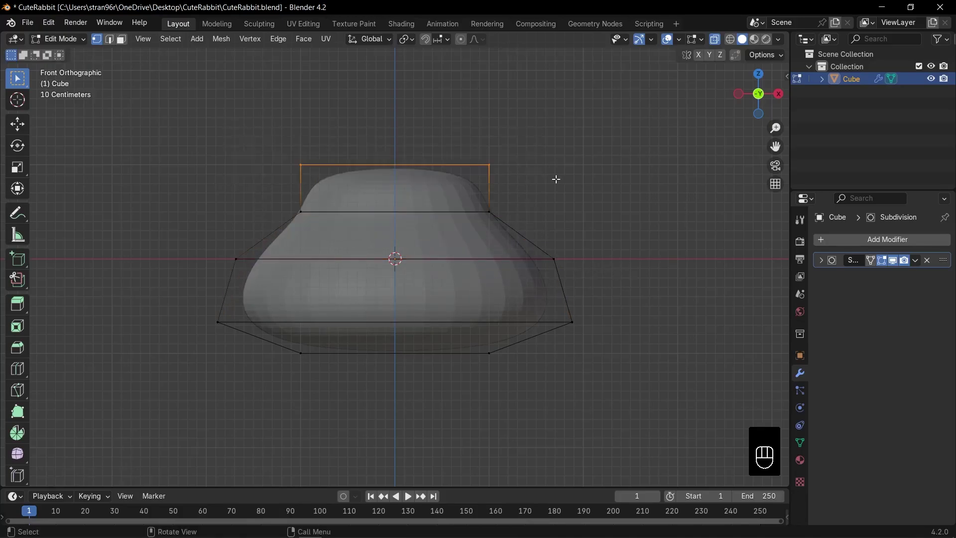
key("s")
left_click(351, 182)
Scale the edge loop below the top outward to about 1.4 and raise it slightly along Z
left_click_drag(230, 181, 513, 219)
key("s")
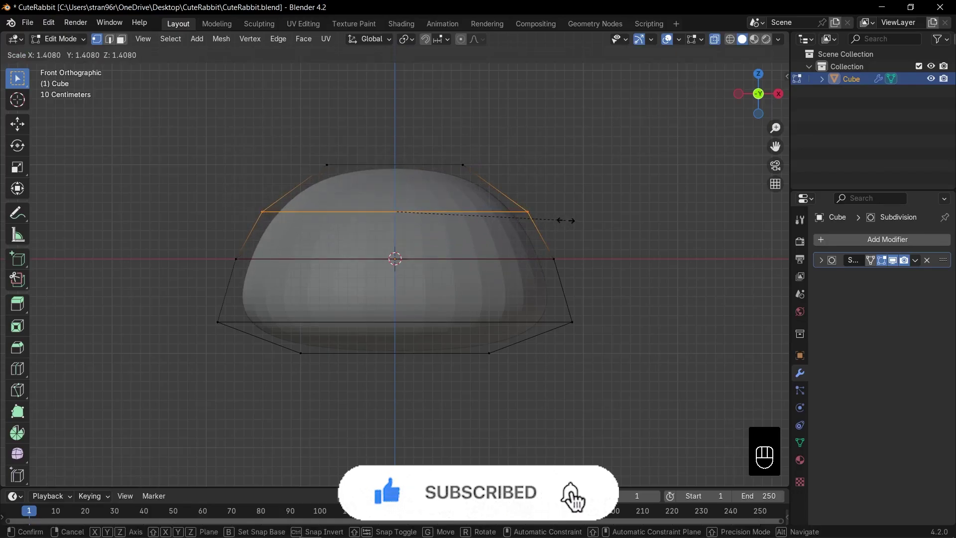
left_click(574, 219)
key("g")
key("z")
left_click(573, 215)
Widen the middle loop slightly, scale the bottom loop out by over 1.4, and return to Object Mode with X-ray off
left_click_drag(113, 229, 578, 276)
key("s")
left_click(589, 279)
left_click_drag(264, 340, 534, 383)
key("s")
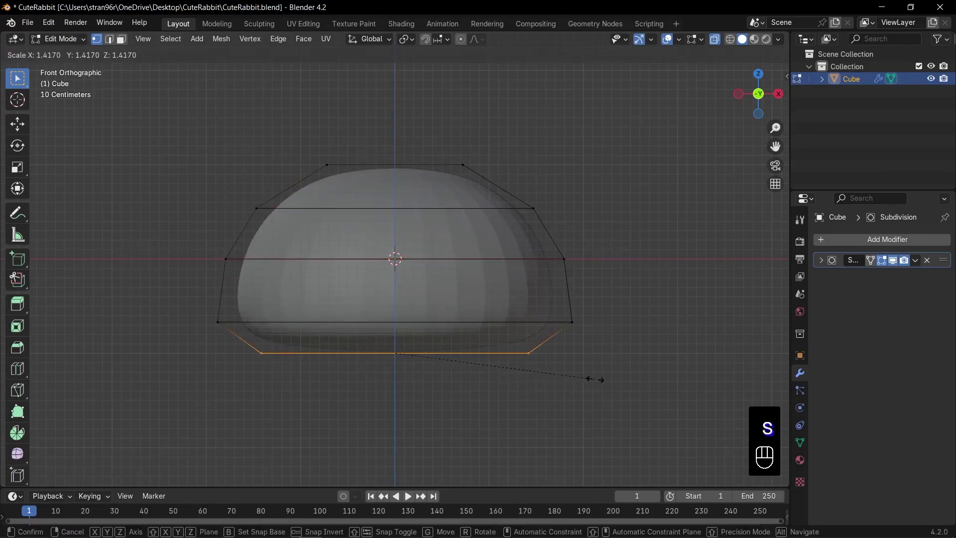
left_click(633, 371)
key("Tab")
key("alt+z")
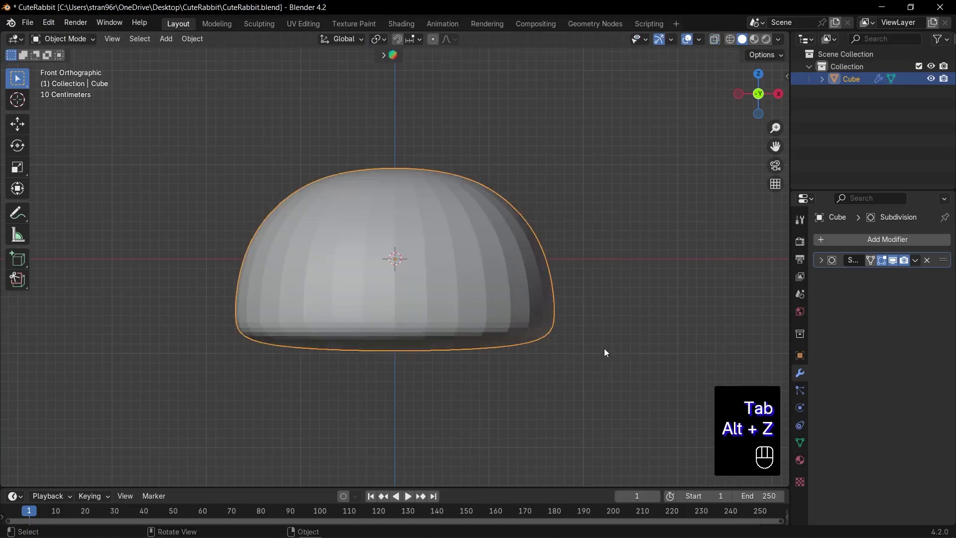
Stretch the body along Z to about 1.35 and apply its scale
scroll(517, 264, "down", 3)
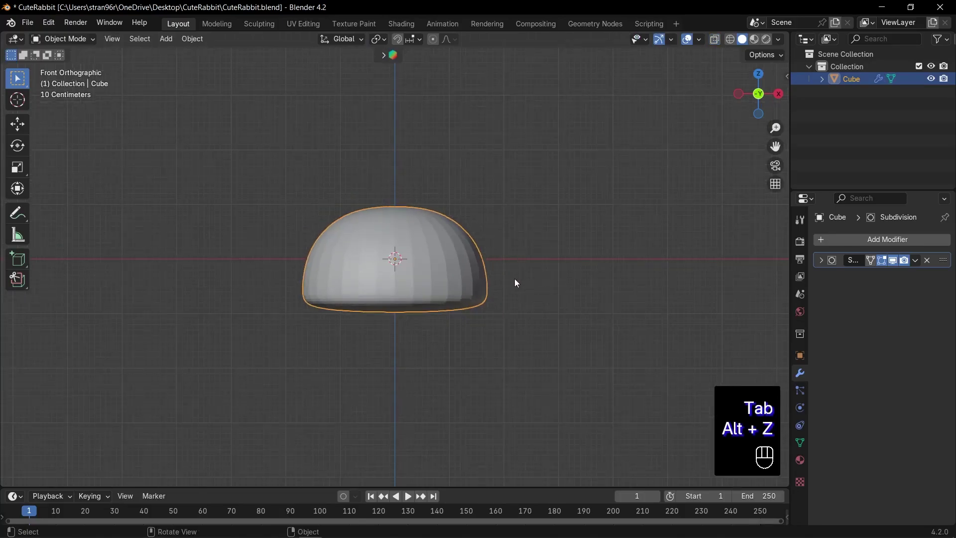
key("s")
key("z")
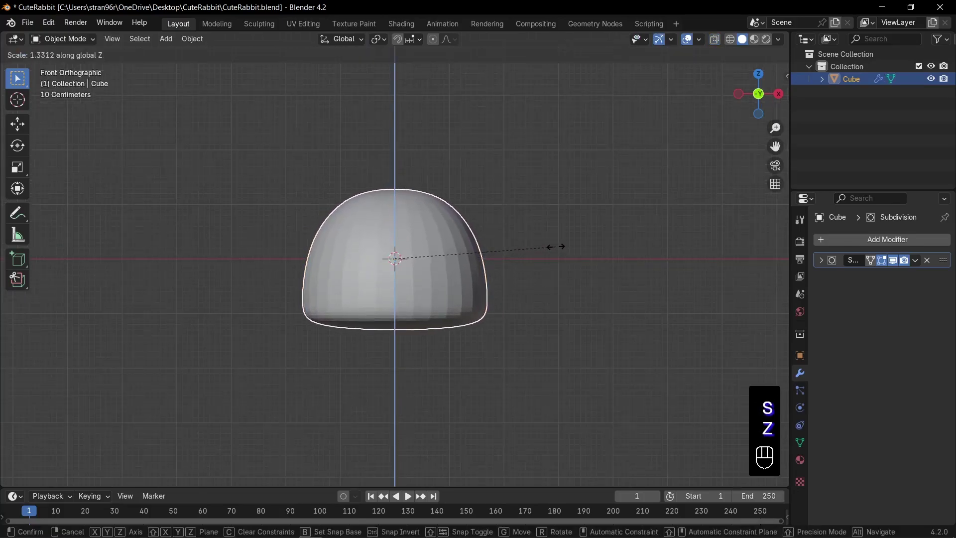
left_click(562, 244)
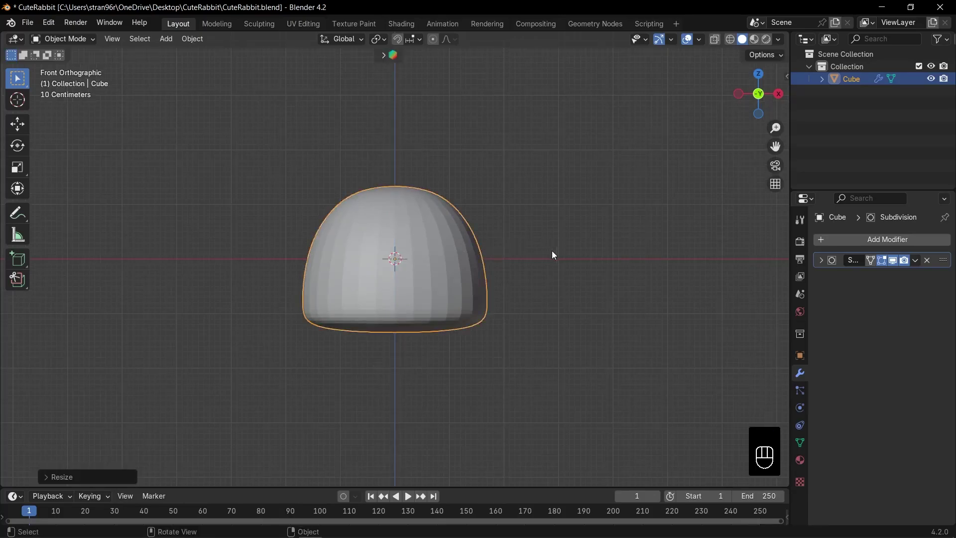
key("ctrl+a")
left_click(551, 252)
Shade the body smooth and return to the front view
right_click(421, 238)
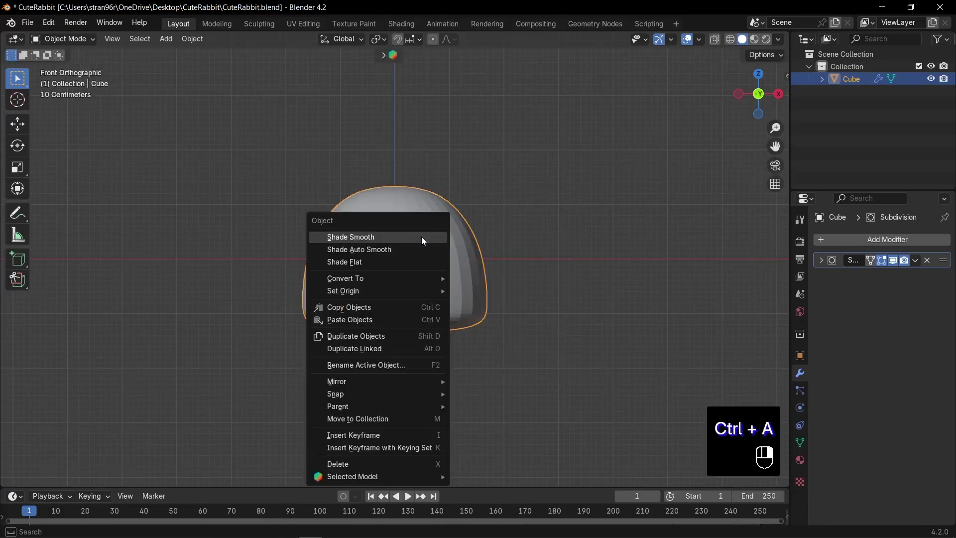
left_click(422, 238)
mouse_move(431, 265)
middle_mouse_down()
mouse_move(489, 259)
mouse_move(310, 271)
mouse_move(436, 277)
middle_mouse_up()
key("KP_1")
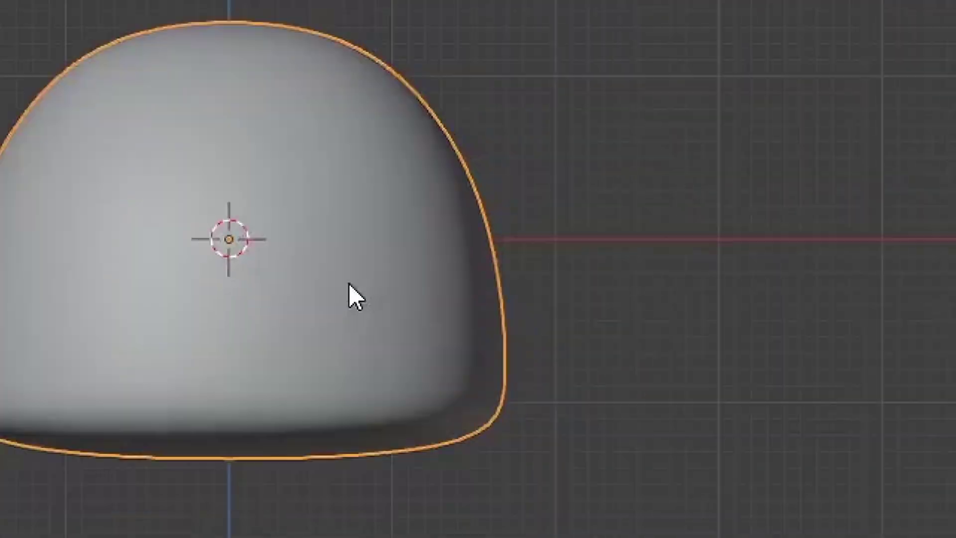
Duplicate the body as a leg at its lower +X edge, scaled down to less than half size
key("shift+d")
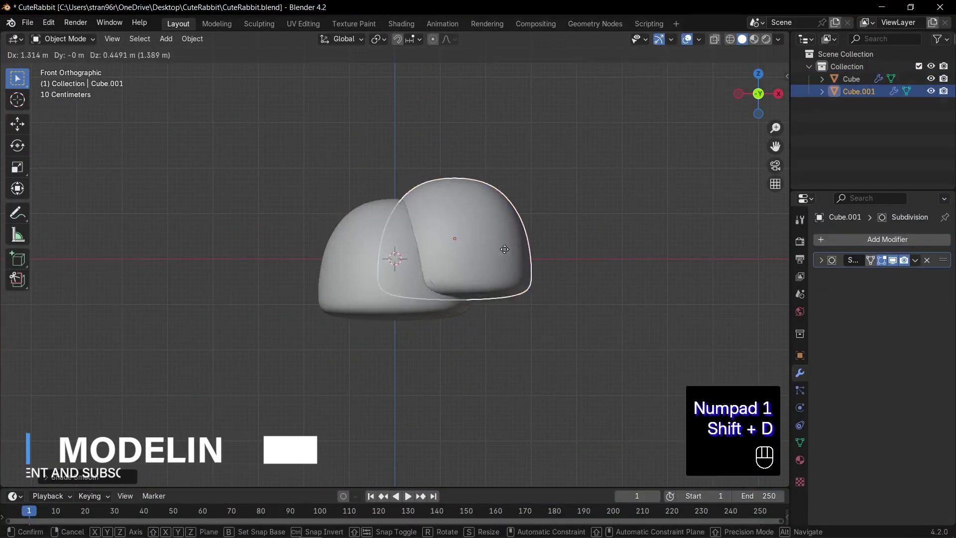
key("s")
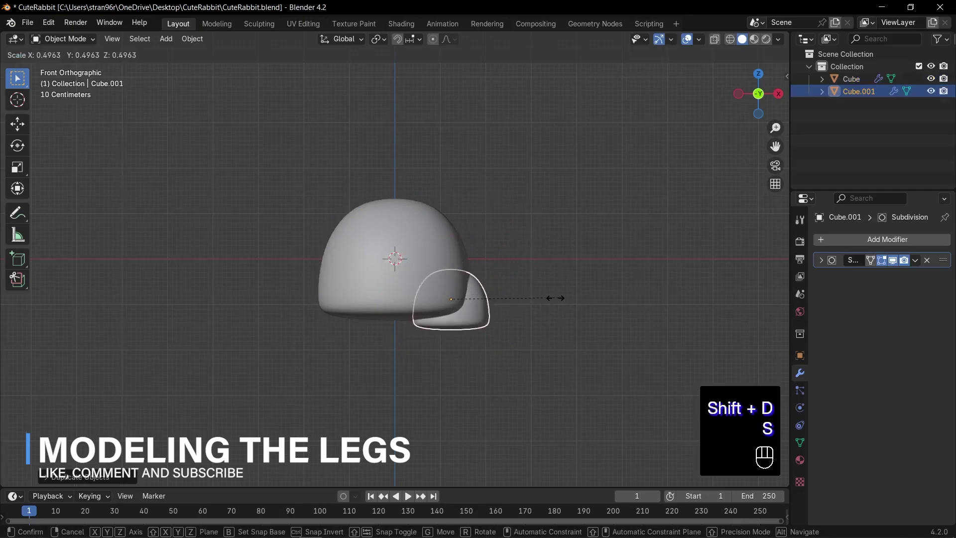
left_click(544, 296)
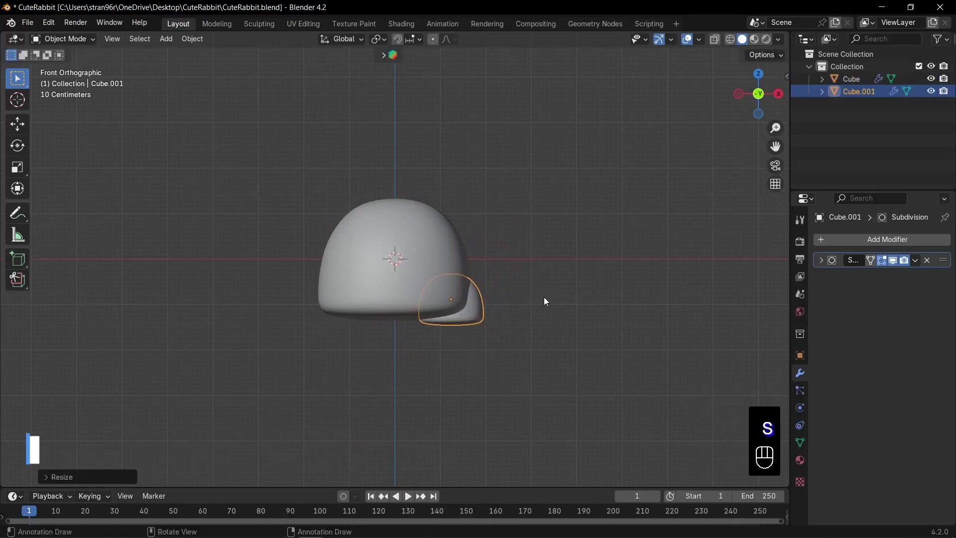
Move the leg along Y to the front of the body
key("KP_3")
key("g")
key("y")
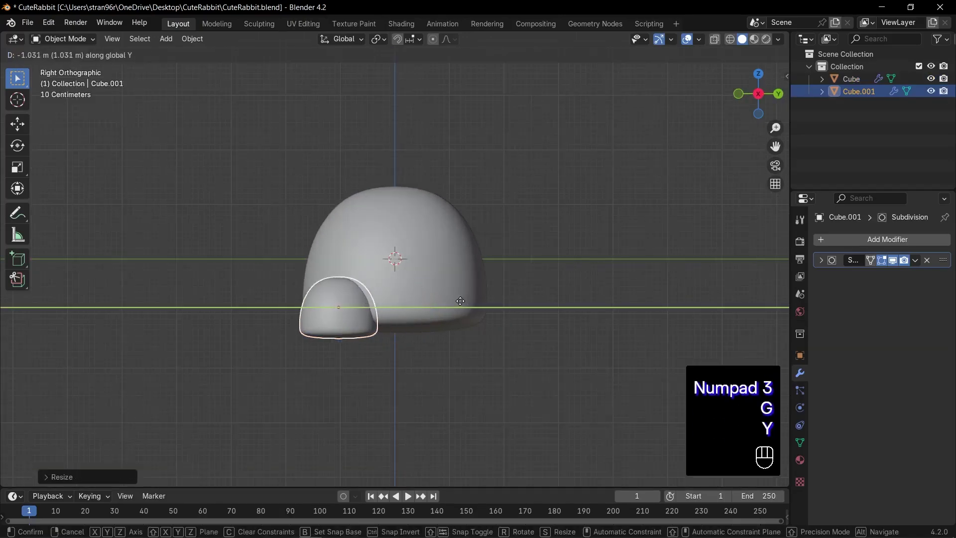
left_click(437, 302)
middle_click_drag(437, 303, 482, 356)
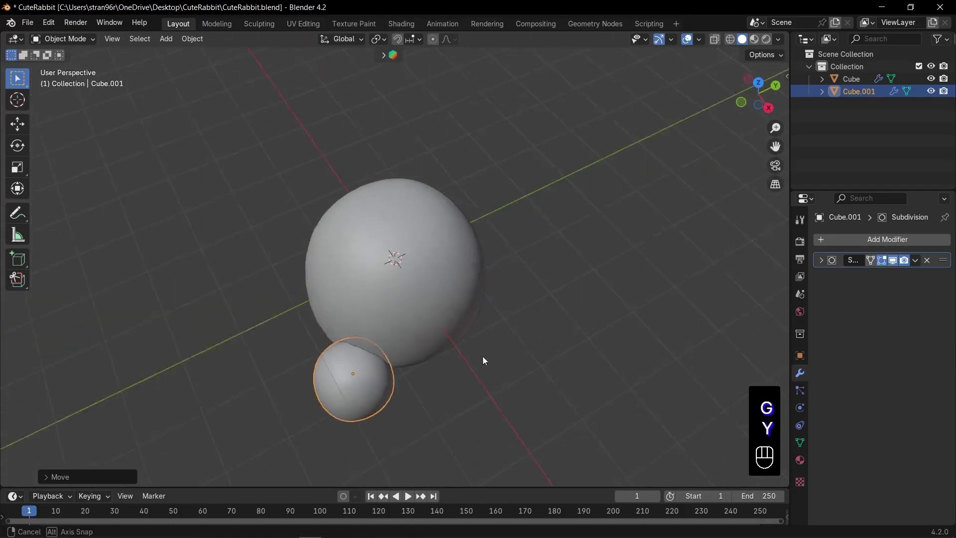
Scale the leg down slightly and check it against the body
key("KP_1")
key("s")
left_click(597, 300)
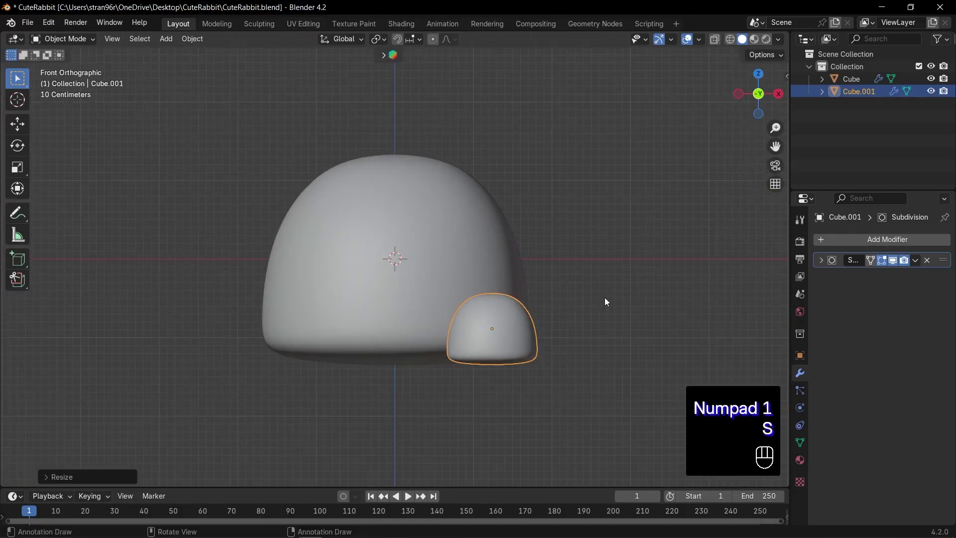
middle_click_drag(605, 297, 543, 316)
key("KP_1")
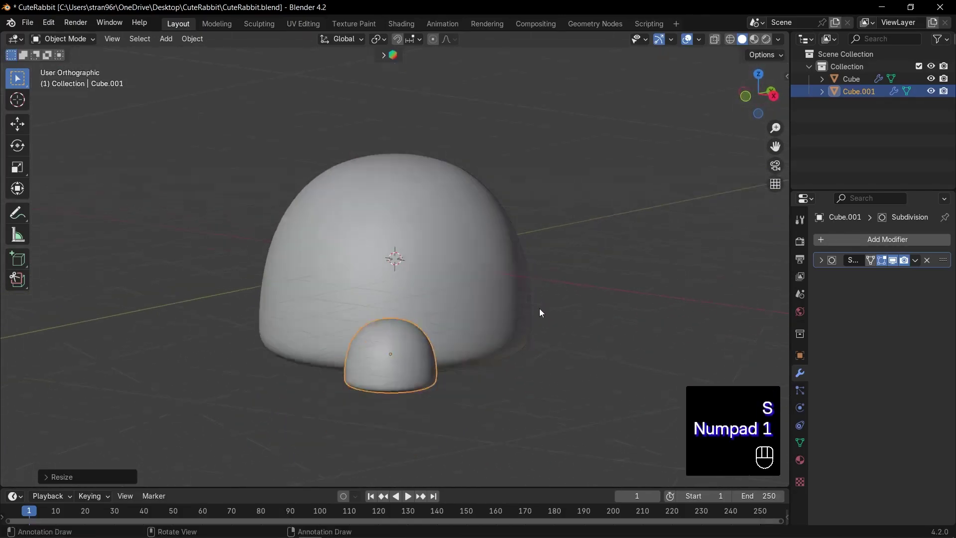
Add a Mirror modifier on X to the leg, using the body as the mirror object
scroll(540, 309, "down", 2)
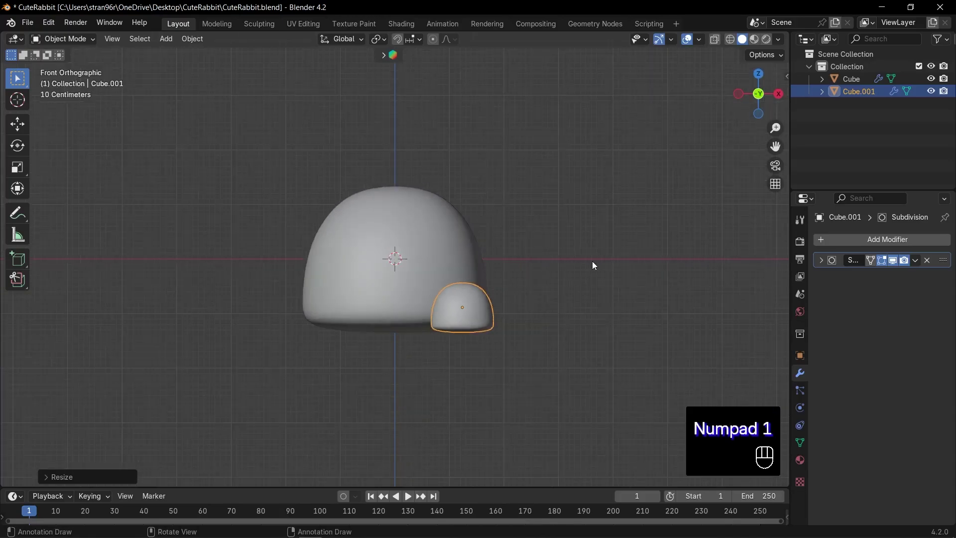
left_click(575, 260)
left_click(885, 245)
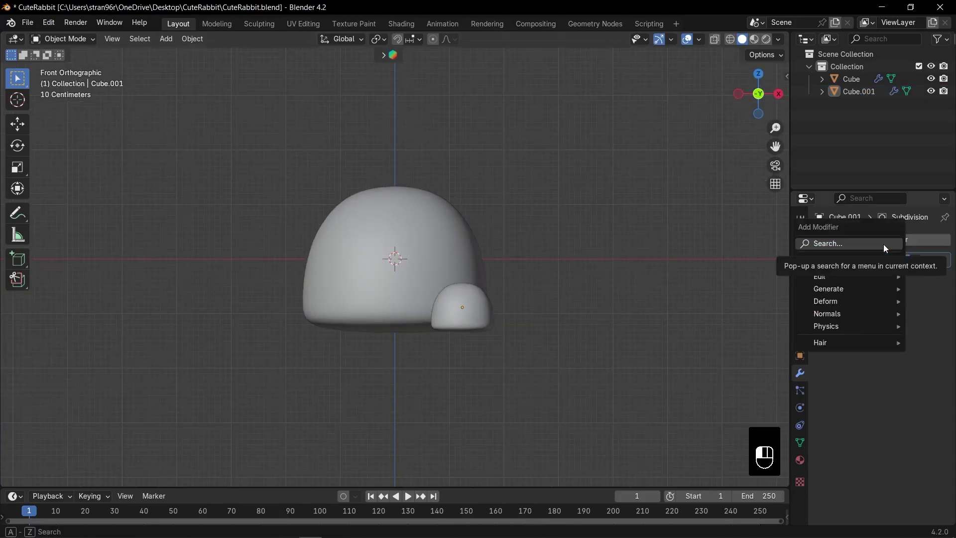
type("mi")
key("Return")
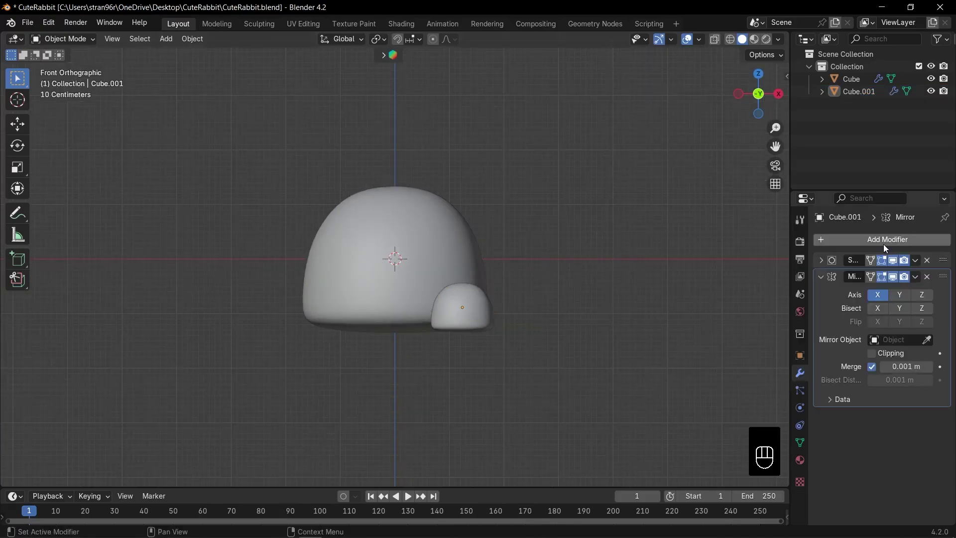
left_click(927, 339)
left_click(445, 250)
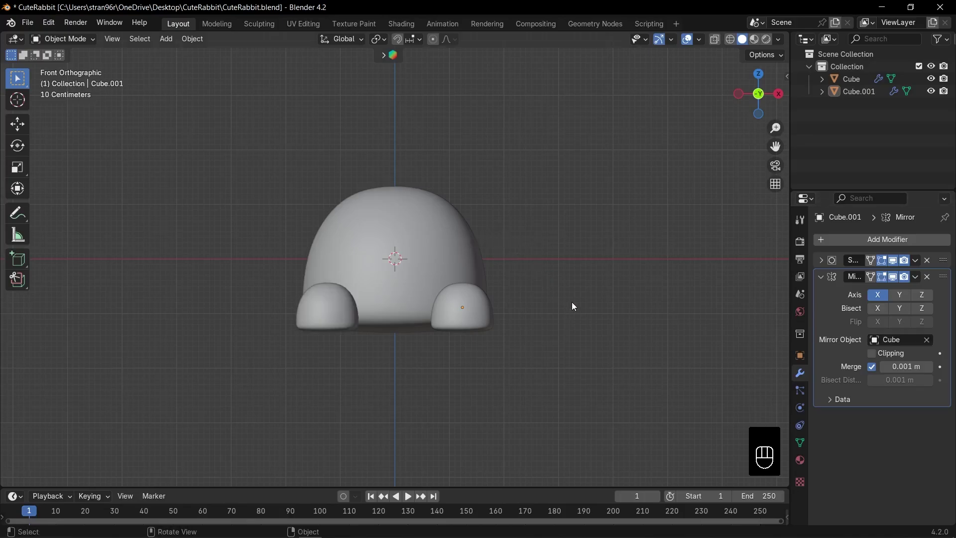
middle_click_drag(572, 302, 501, 316)
key("KP_1")
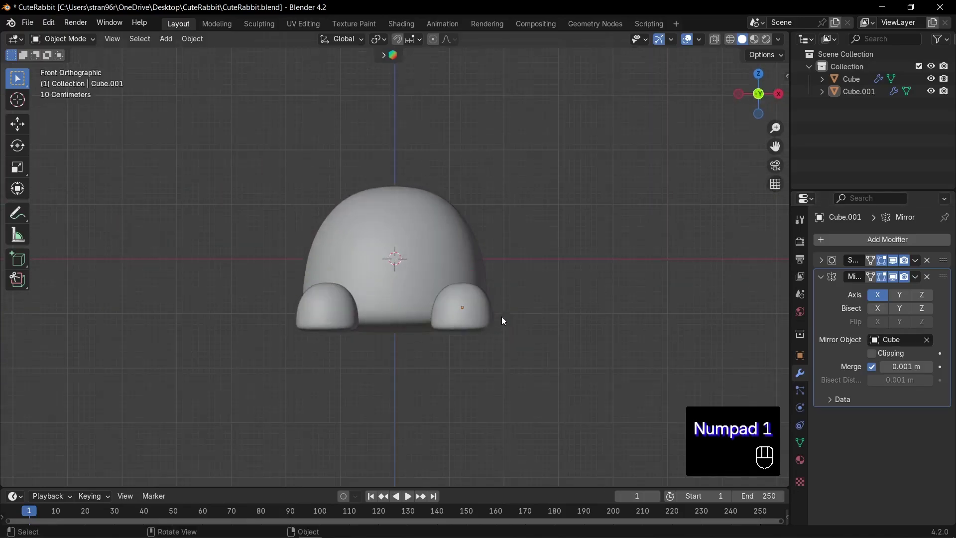
Adjust the size of the mirrored legs until they are slightly smaller and stay within the body's width
left_click(477, 307)
key("s")
left_click(511, 289)
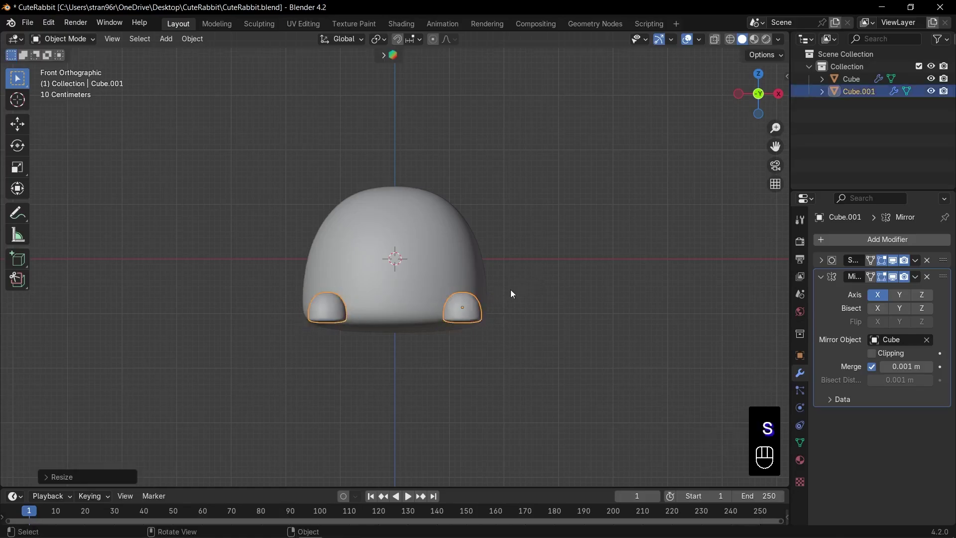
middle_click_drag(509, 289, 457, 279)
key("KP_1")
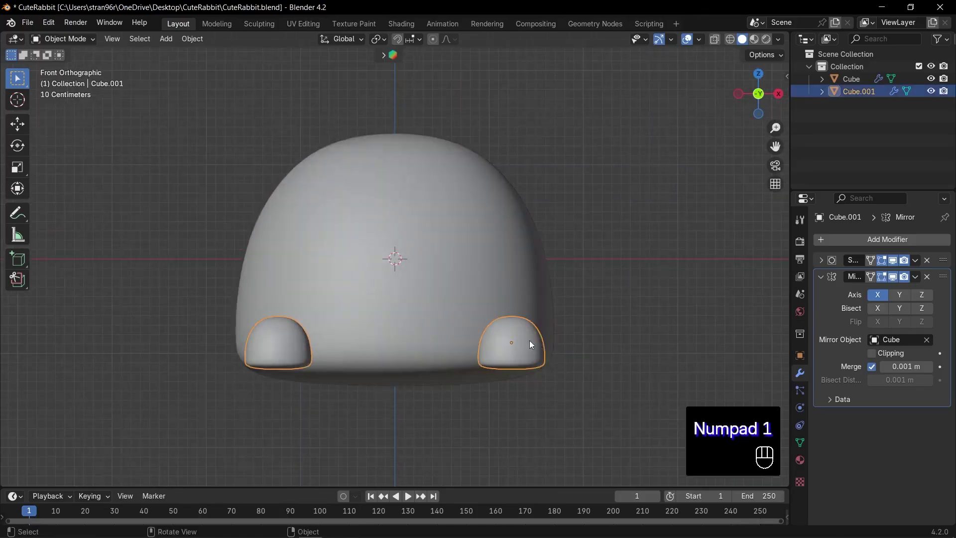
key("s")
left_click(588, 329)
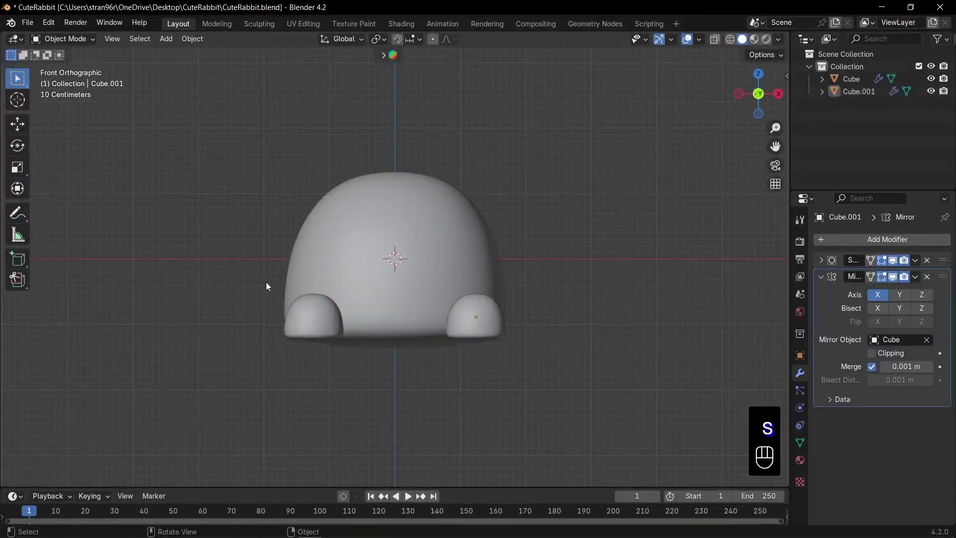
Add a new cube mesh and isolate it in local view
key("shift+a")
mouse_move(587, 273)
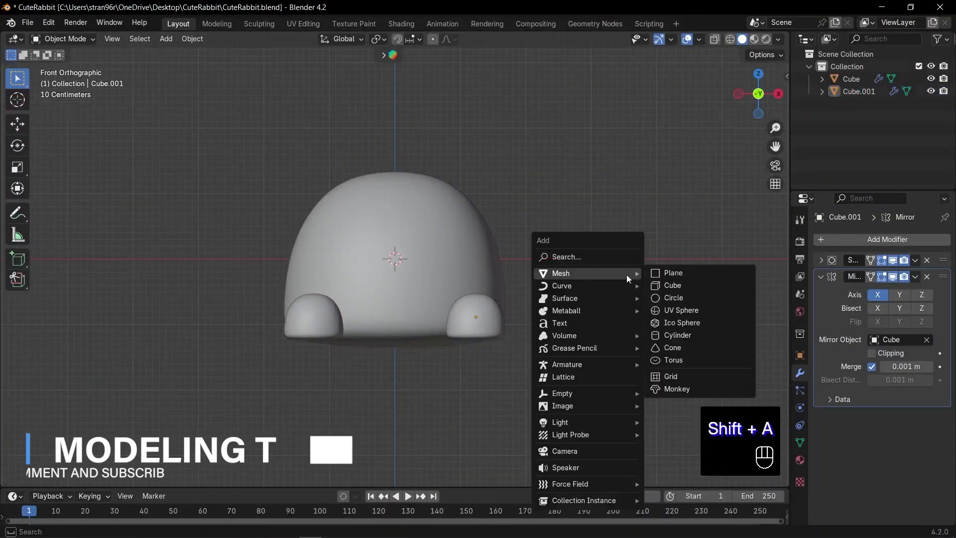
left_click(685, 285)
key("KP_Divide")
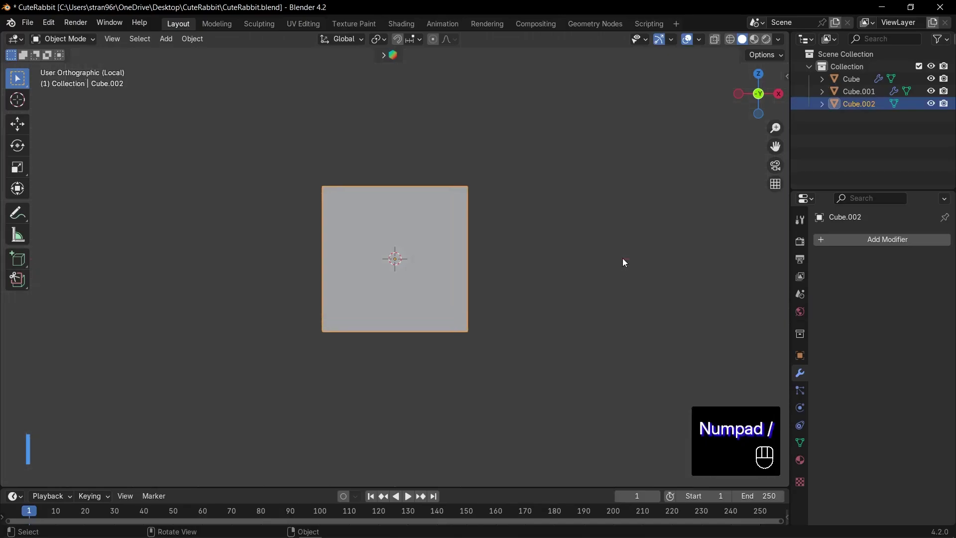
Scale the cube down on X and Z only, forming a narrow block along Y
middle_click_drag(623, 258, 459, 307)
key("KP_7")
key("s")
key("shift+y")
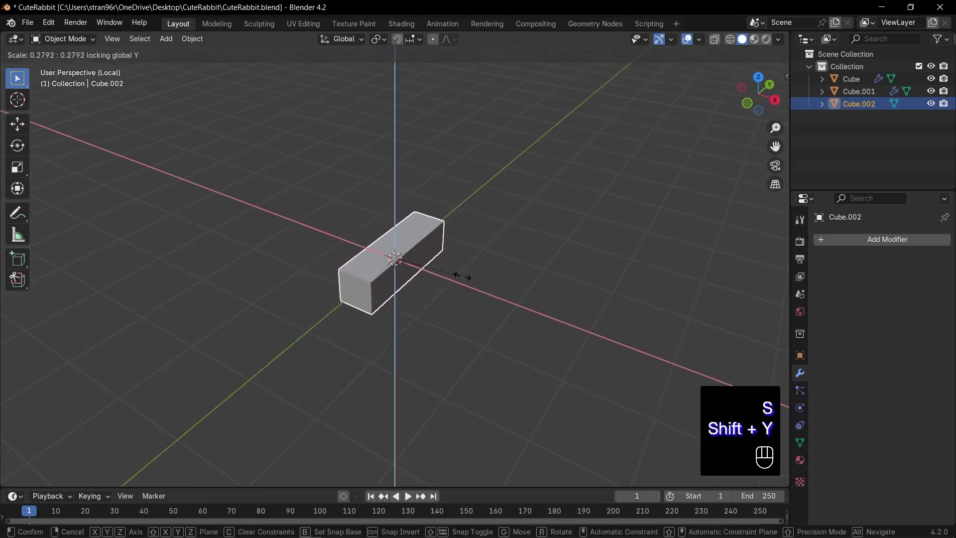
left_click(487, 274)
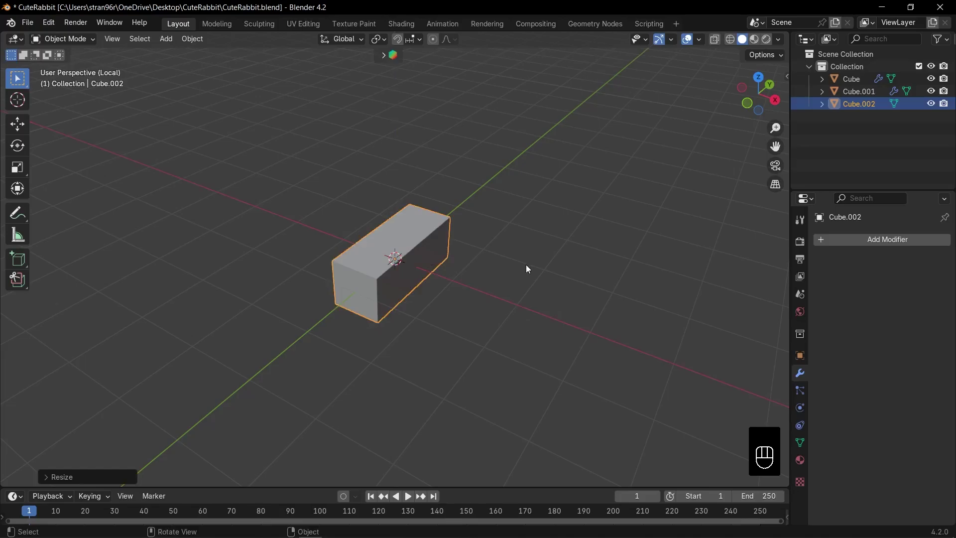
Apply the block's rotation and scale, and save the file
key("ctrl+a")
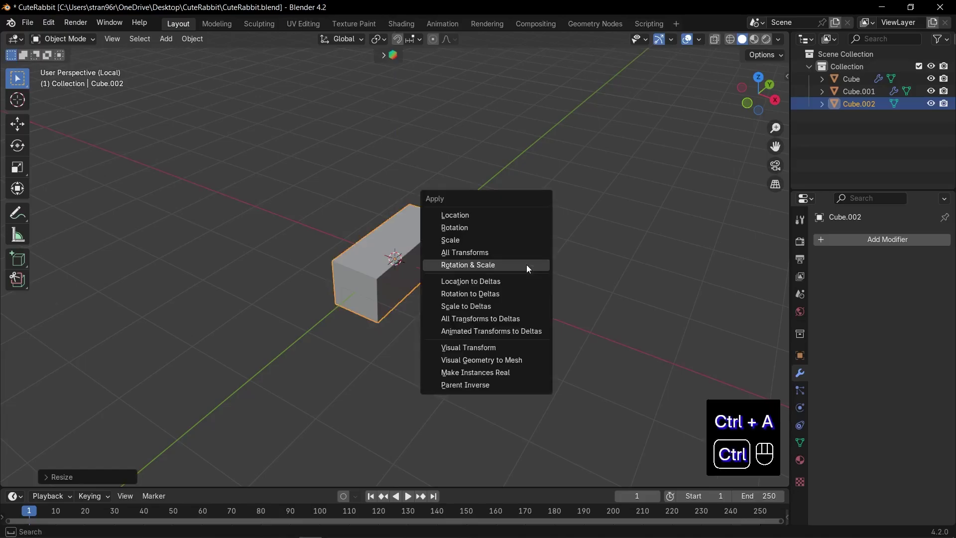
left_click(527, 266)
key("ctrl+s")
Delete the face at the block's positive Y end, leaving that end open
key("Tab")
middle_click_drag(543, 261, 414, 254)
left_click(457, 269)
key("x")
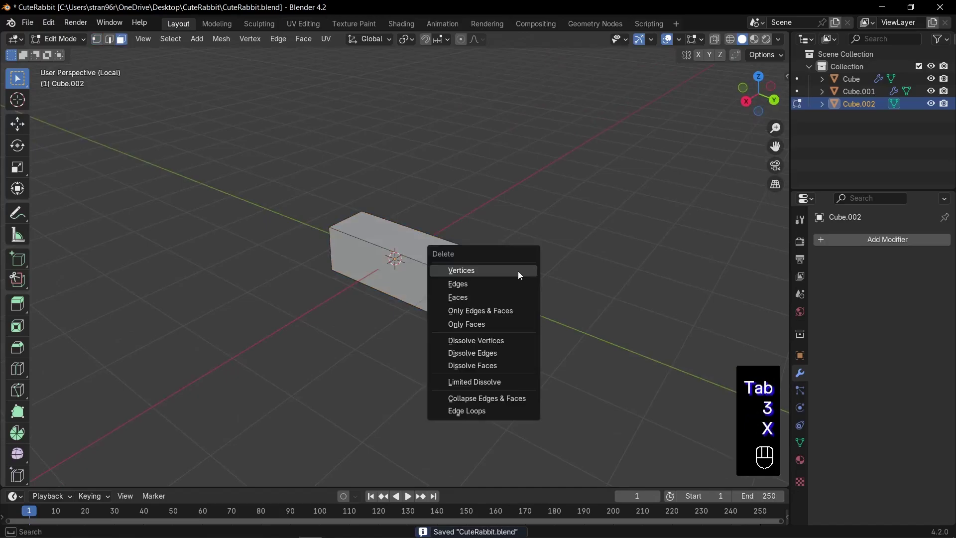
left_click(479, 298)
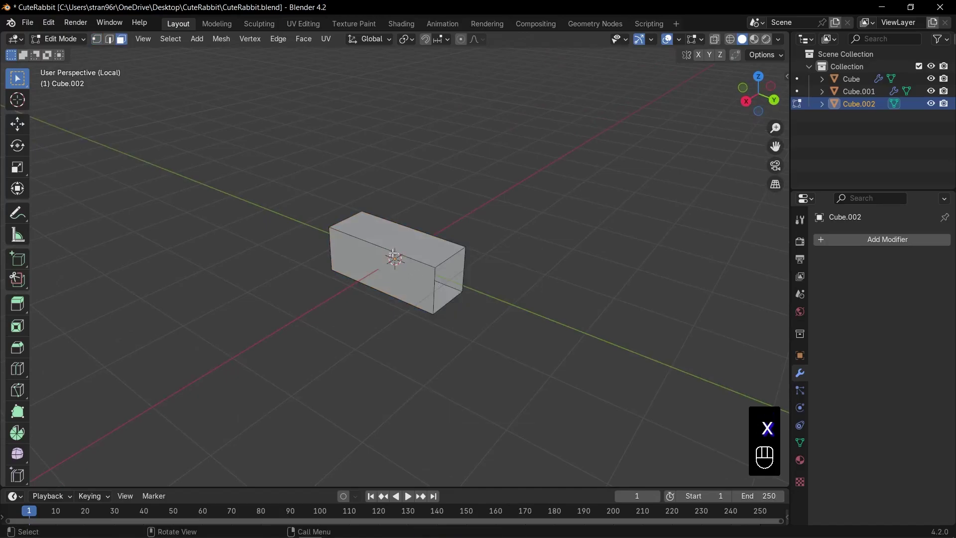
Add a centred loop cut across the block's length
key("ctrl+r")
left_click(393, 254)
right_click(391, 253)
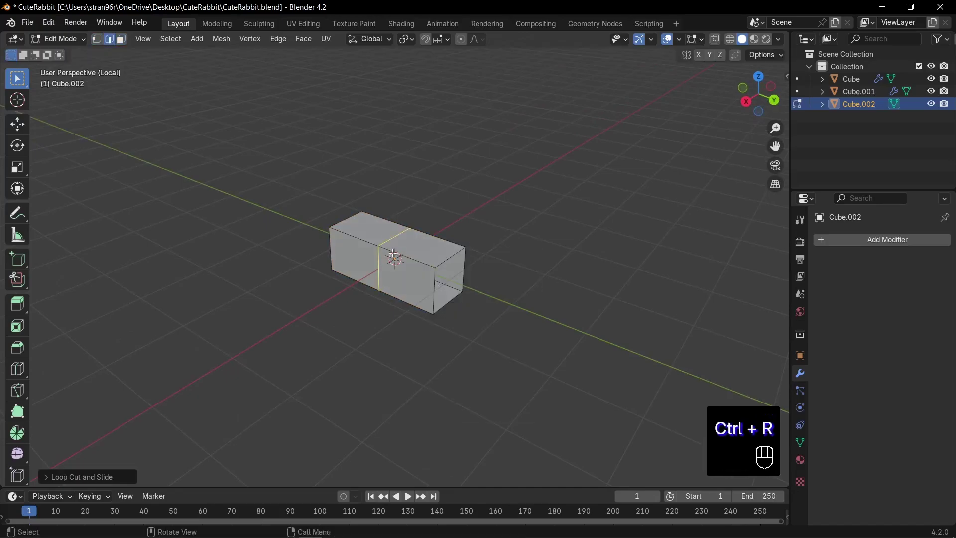
Move the block's negative Y end vertices toward negative X, then rotate and shrink that end into a bent, tapered forearm
key("KP_7")
key("1")
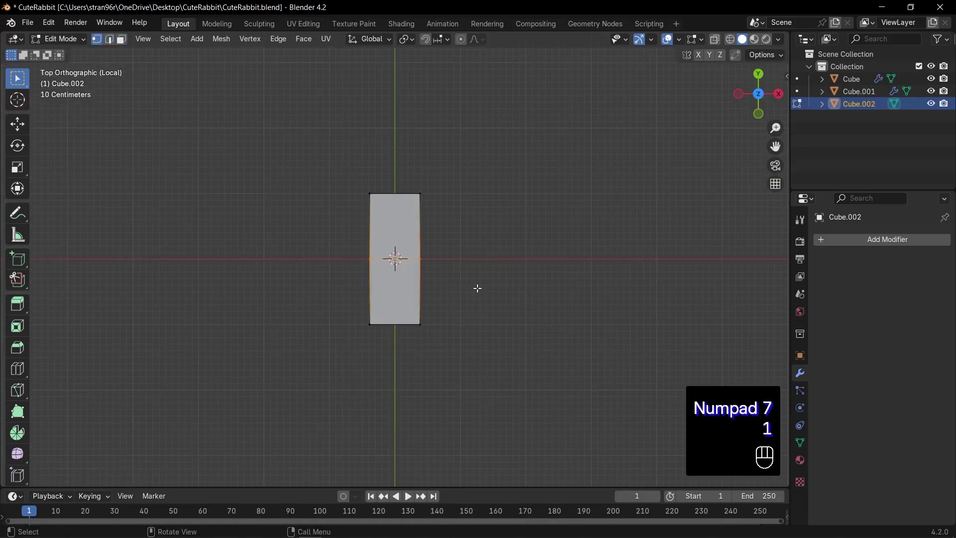
key("alt+z")
left_click_drag(302, 292, 492, 350)
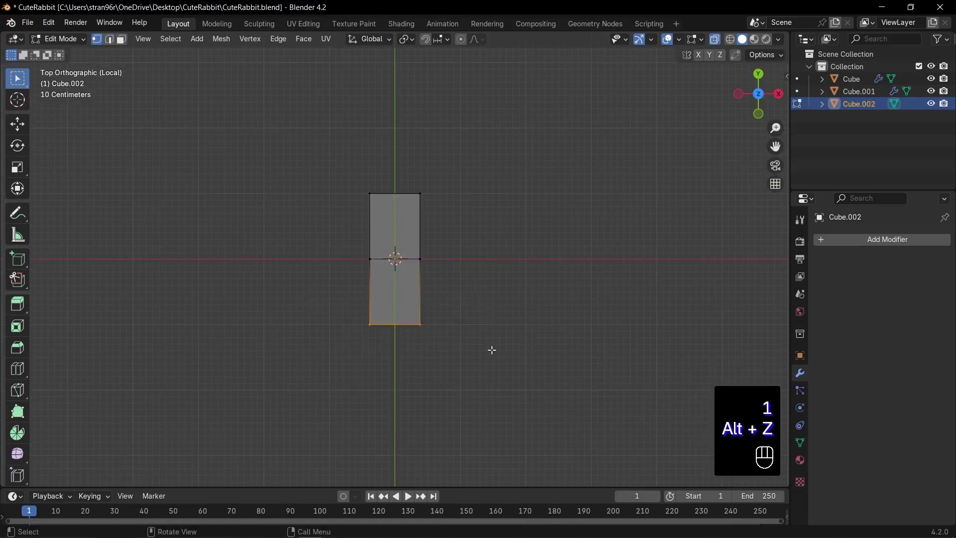
key("g")
left_click(432, 336)
key("r")
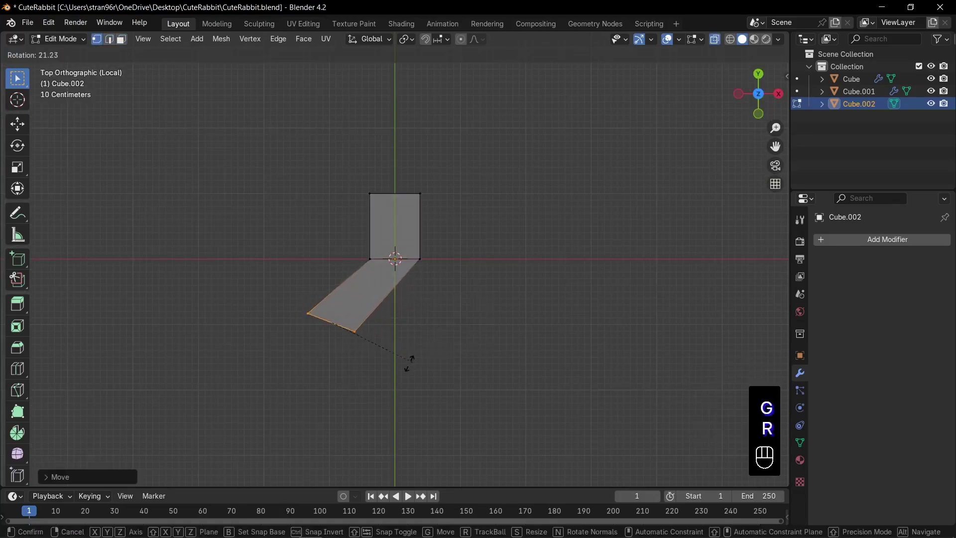
left_click(438, 360)
key("s")
left_click(400, 297)
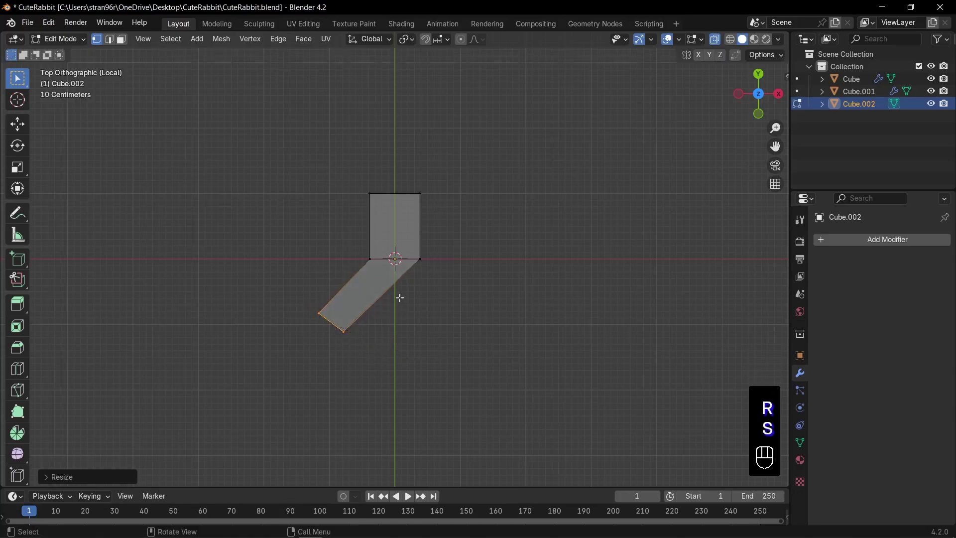
Reposition the outer and inner vertices at the middle loop to shape the arm's elbow
left_click(420, 259)
key("g")
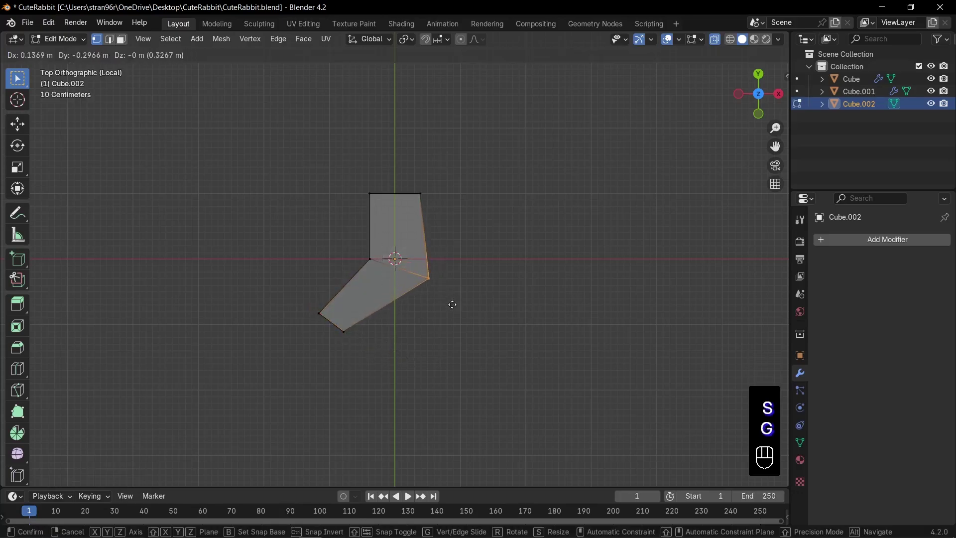
left_click(452, 304)
left_click_drag(353, 247, 384, 278)
key("g")
left_click(378, 274)
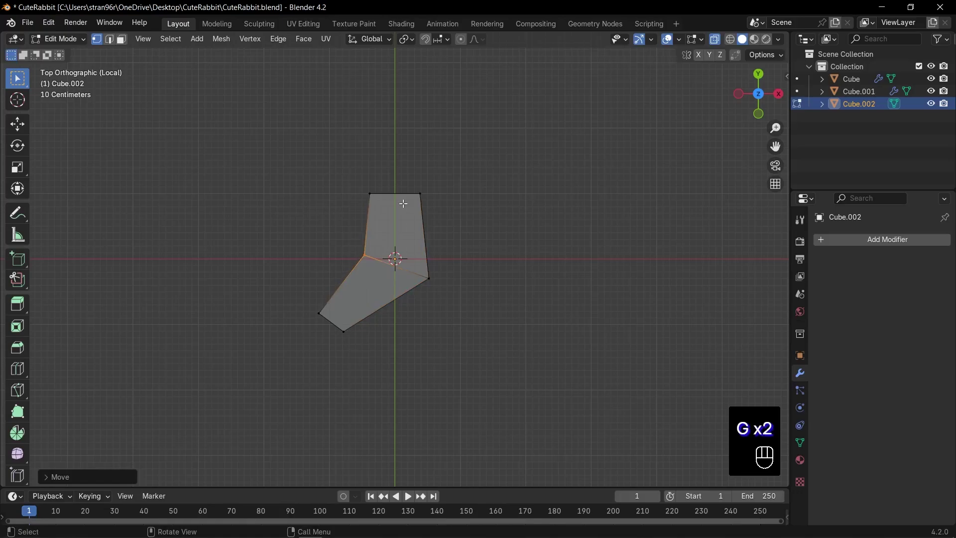
Shift the whole arm mesh toward negative Y so the object origin lies near its open shoulder end
key("a")
key("g")
key("y")
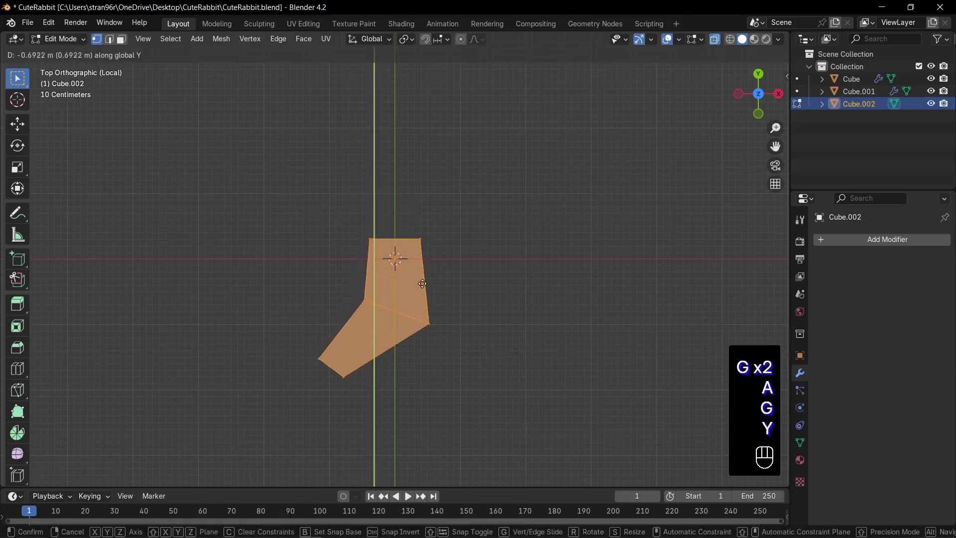
left_click(441, 291)
Add a Subdivision Surface of level 3 to the arm and shade it smooth
key("Tab")
key("alt+z")
middle_click_drag(477, 310, 441, 216)
key("ctrl+3")
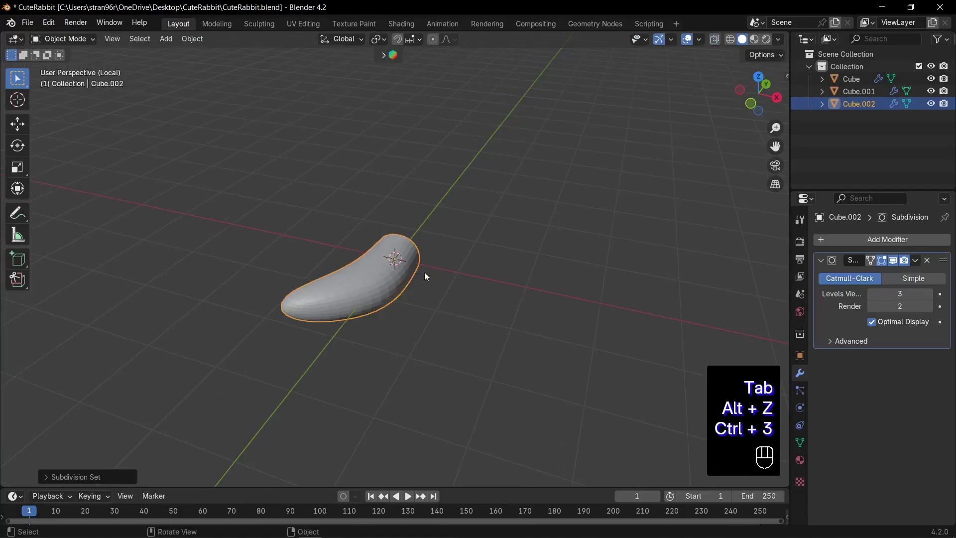
right_click(406, 262)
left_click(405, 262)
middle_click_drag(406, 262, 412, 285)
Bring the other body parts back into view, resize the arm and place it above the leg on the positive X side
key("KP_Divide")
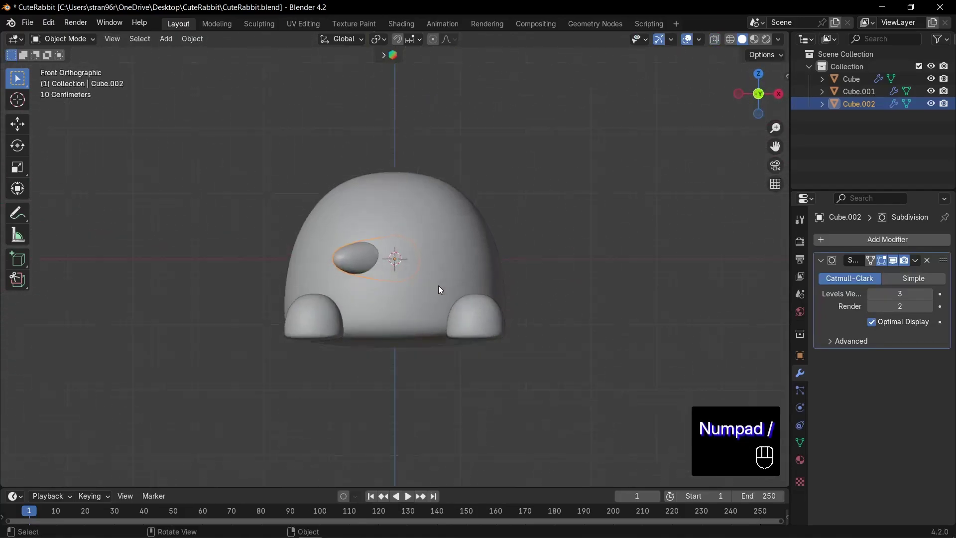
key("s")
left_click(498, 274)
key("g")
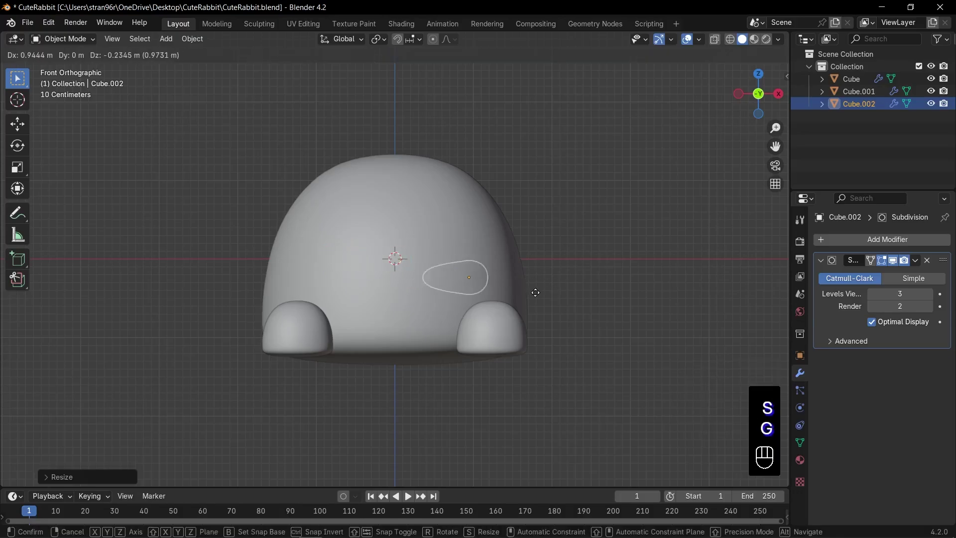
left_click(541, 293)
Move the mirrored legs slightly inward along X
left_click(499, 326)
key("g")
key("x")
left_click(481, 326)
Reposition the arm along Y against the front of the body
left_click(859, 104)
middle_click_drag(503, 290, 438, 304)
key("h")
key("u")
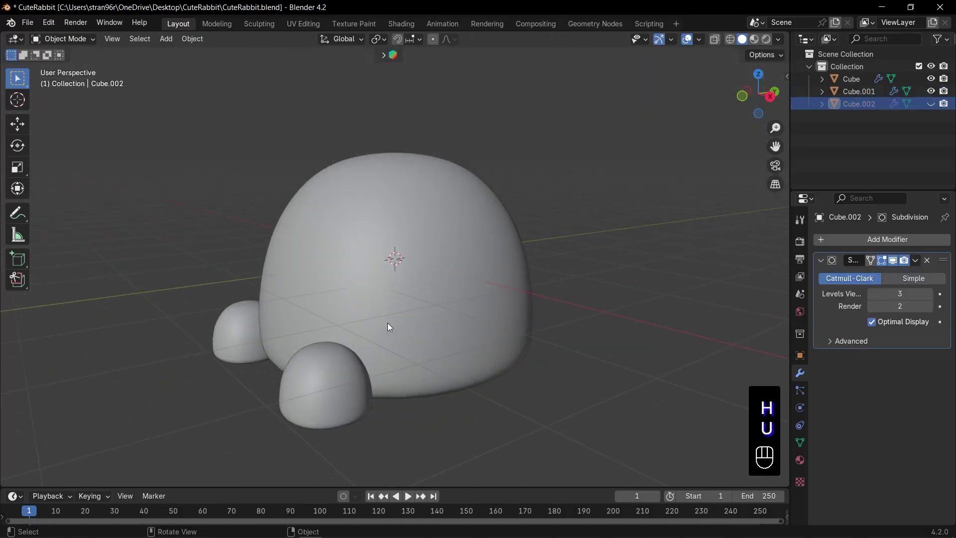
key("ctrl+z")
key("g")
key("y")
left_click(355, 328)
Fine-tune the arm's size and placement, and rotate it so its paw end tilts downward in front view
key("KP_1")
middle_click_drag(505, 326, 548, 226)
key("s")
left_click(547, 277)
key("g")
key("x")
key("r")
key("KP_1")
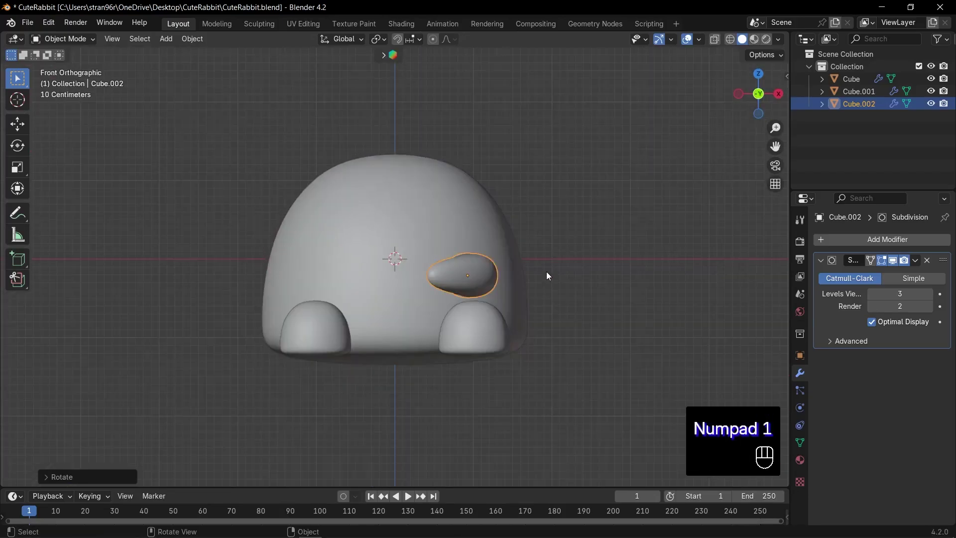
key("r")
Add a Mirror modifier on X to the arm, using the body as the mirror object
left_click(838, 239)
type("m")
key("Return")
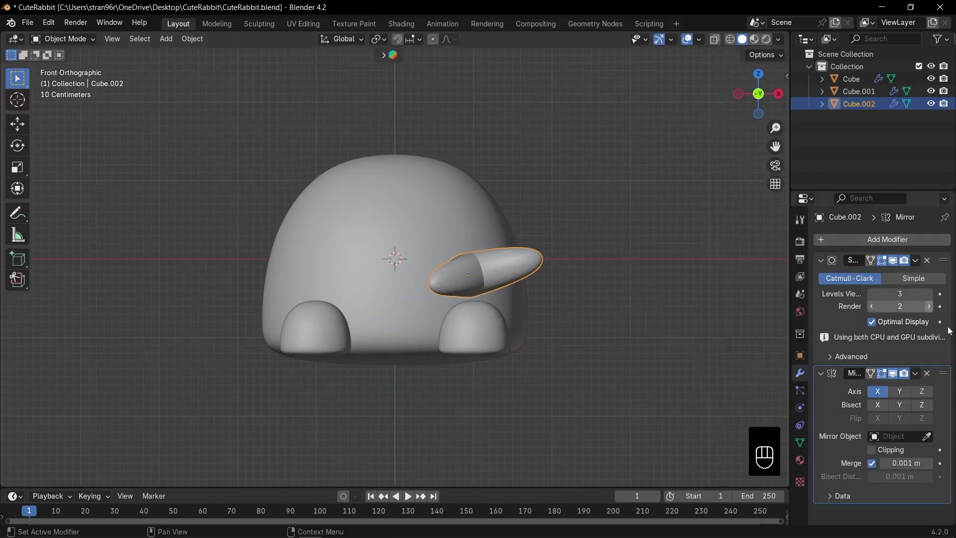
left_click(929, 436)
left_click(417, 184)
left_click(821, 260)
left_click(821, 276)
left_click(526, 301)
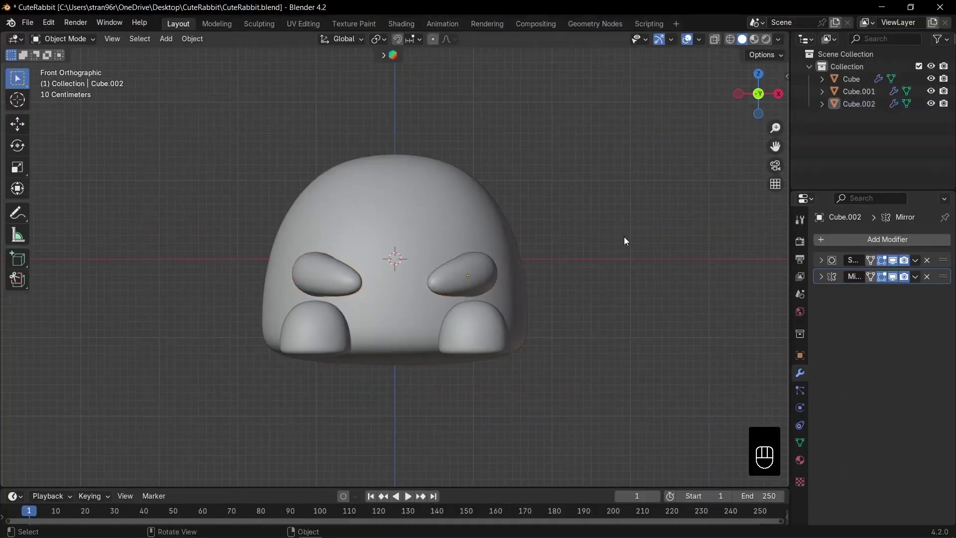
Add a cube mesh for the ear and move it above the body, offset toward positive X
scroll(620, 235, "down", 2)
key("shift+a")
mouse_move(545, 227)
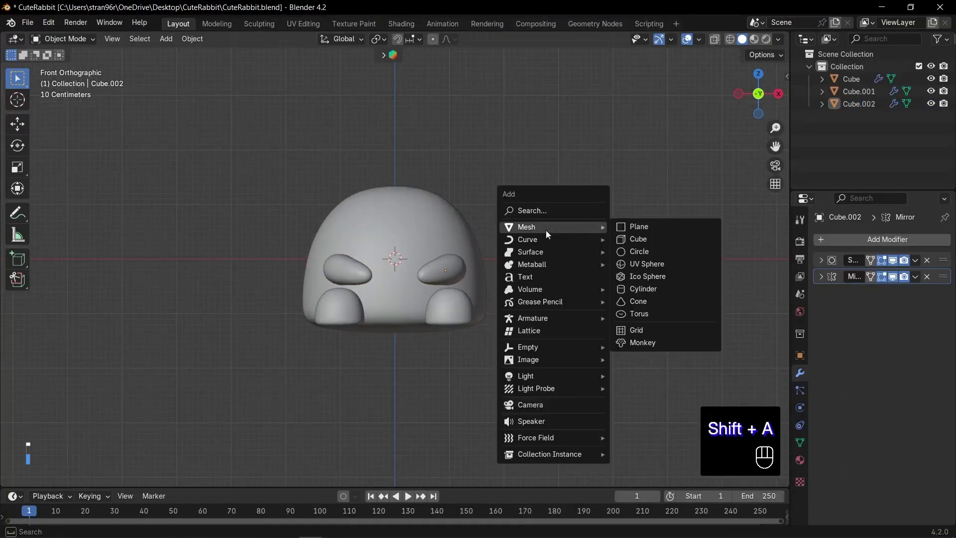
left_click(653, 239)
middle_click_drag(585, 247, 501, 320, "shift")
key("g")
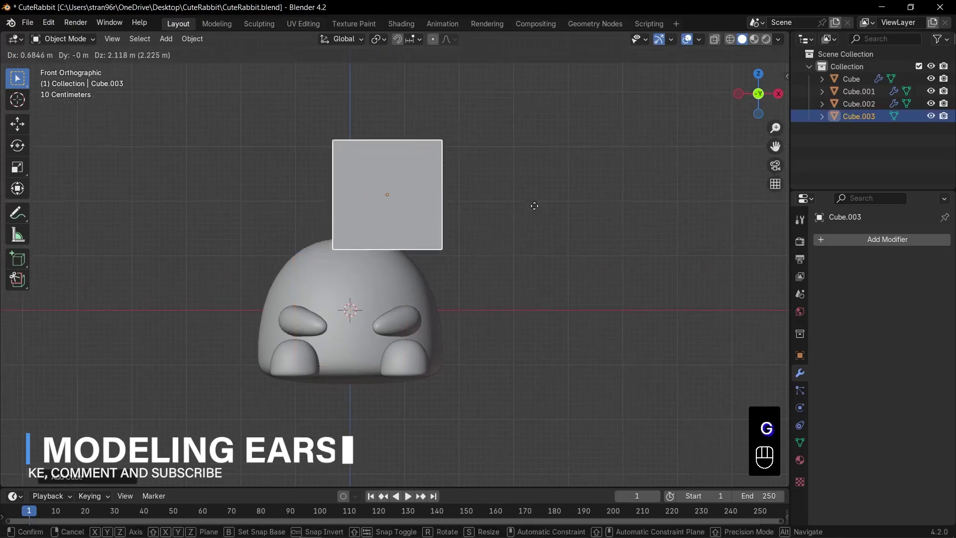
left_click(530, 200)
Scale the ear cube to about 0.59 on X and Y, and thin it further along Y
middle_click_drag(652, 220, 474, 234)
key("s")
key("shift+z")
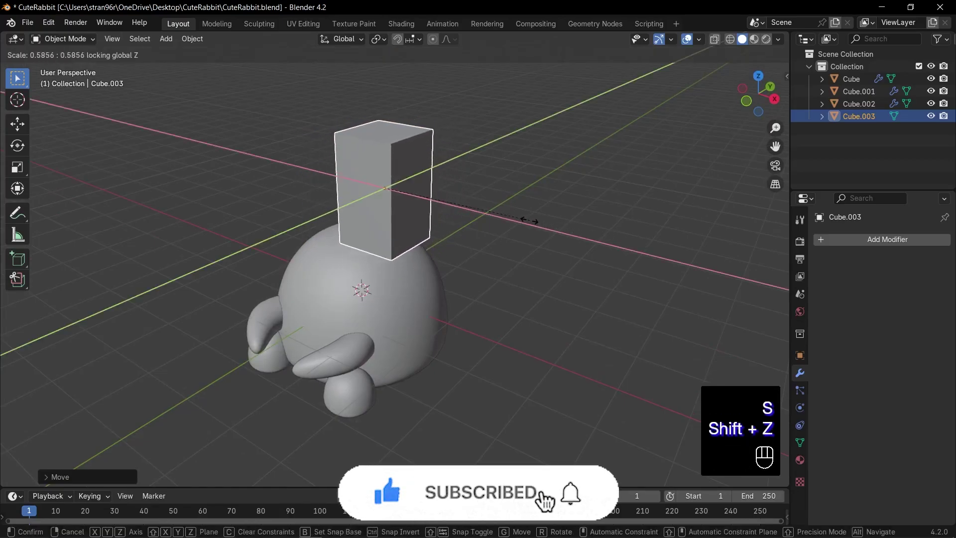
left_click(528, 219)
key("s")
key("y")
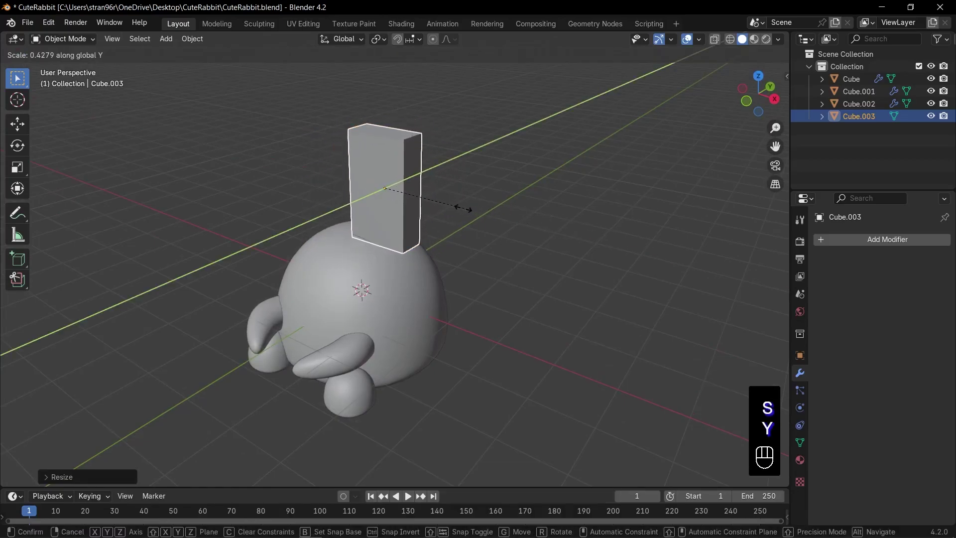
left_click(448, 206)
Raise the ear block along Z clear of the body and apply its object transform
middle_click_drag(527, 208, 503, 205)
key("KP_1")
key("g")
key("z")
left_click(453, 196)
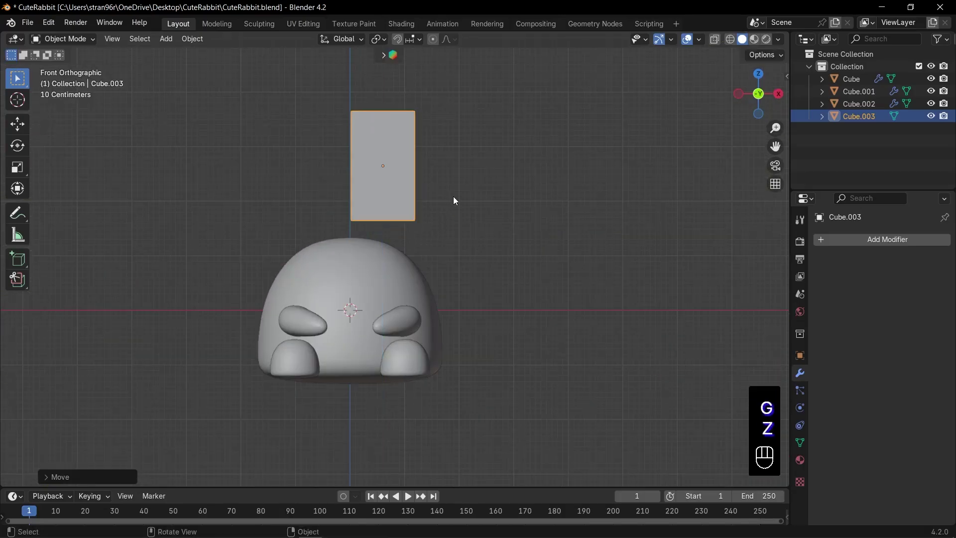
key("ctrl+a")
left_click(453, 197)
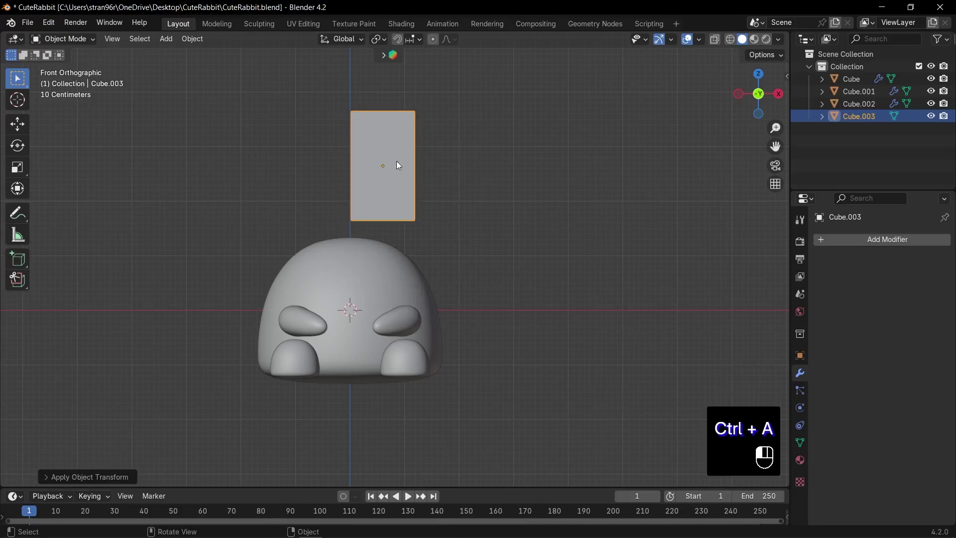
Delete the bottom face of the ear block
middle_click_drag(396, 160, 412, 160)
key("Tab")
key("3")
left_click(402, 221)
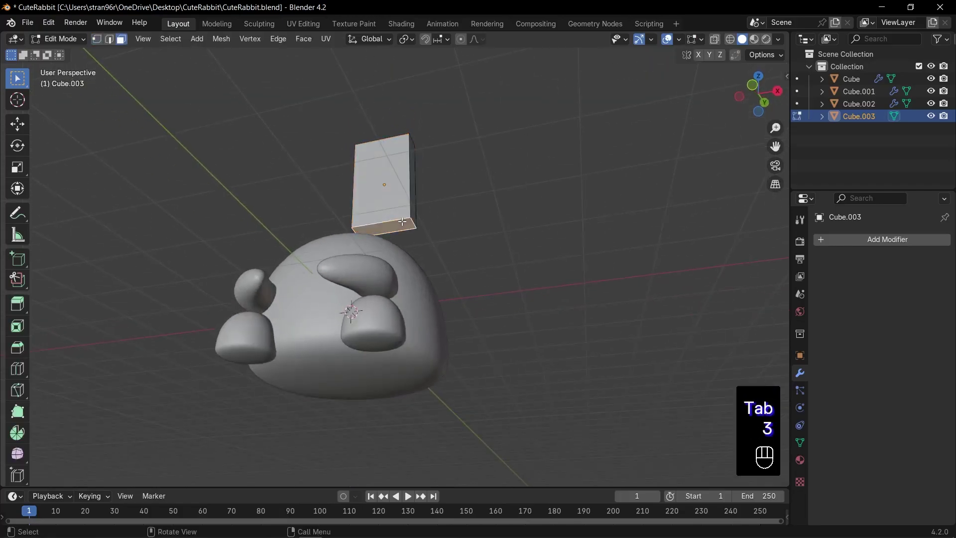
key("x")
left_click(402, 221)
Inset the front face of the ear block to leave a narrow rim
key("KP_1")
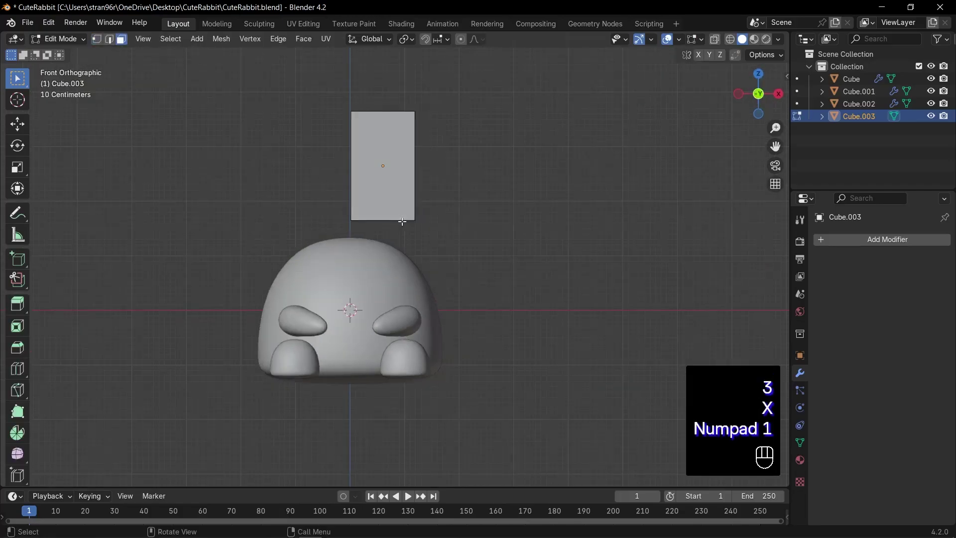
left_click(387, 176)
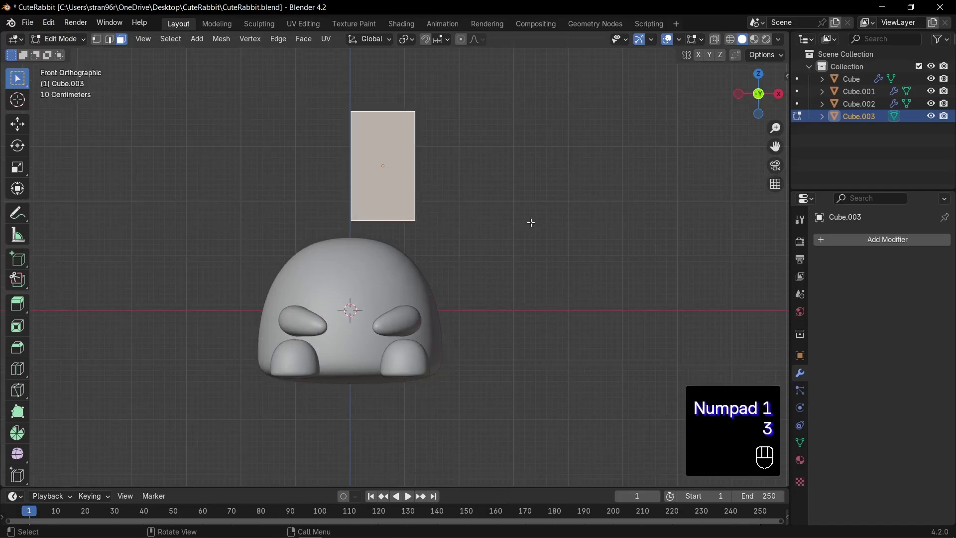
key("i")
left_click(518, 215)
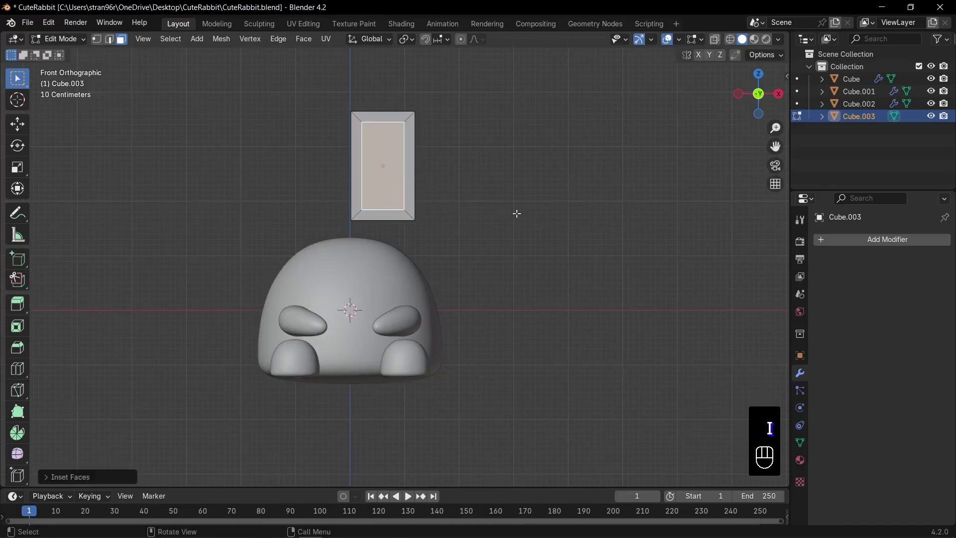
Extrude the inset face inward and scale it down slightly to form the ear's hollow
middle_click_drag(516, 213, 456, 234)
key("e")
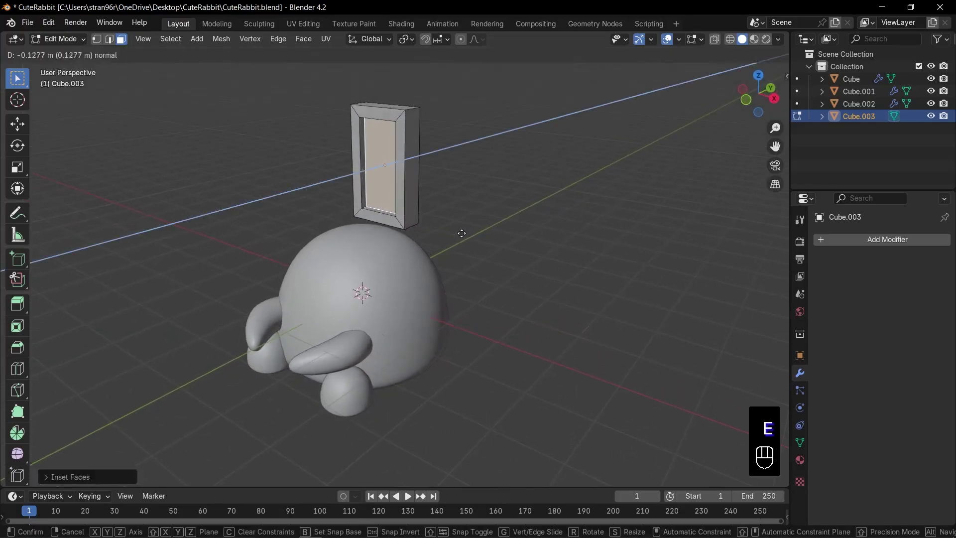
left_click(501, 222)
key("s")
left_click(493, 217)
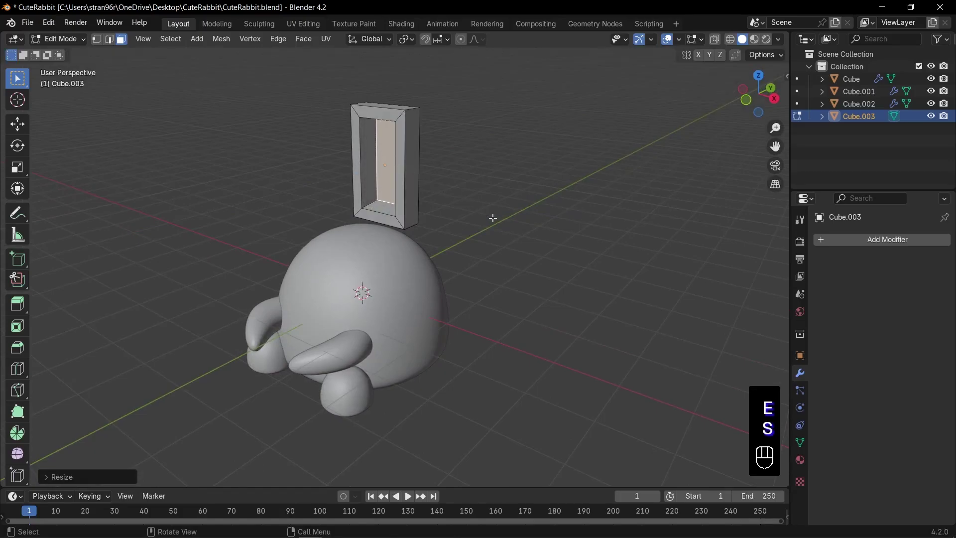
Add a vertical loop cut through the middle of the ear
key("KP_1")
key("ctrl+r")
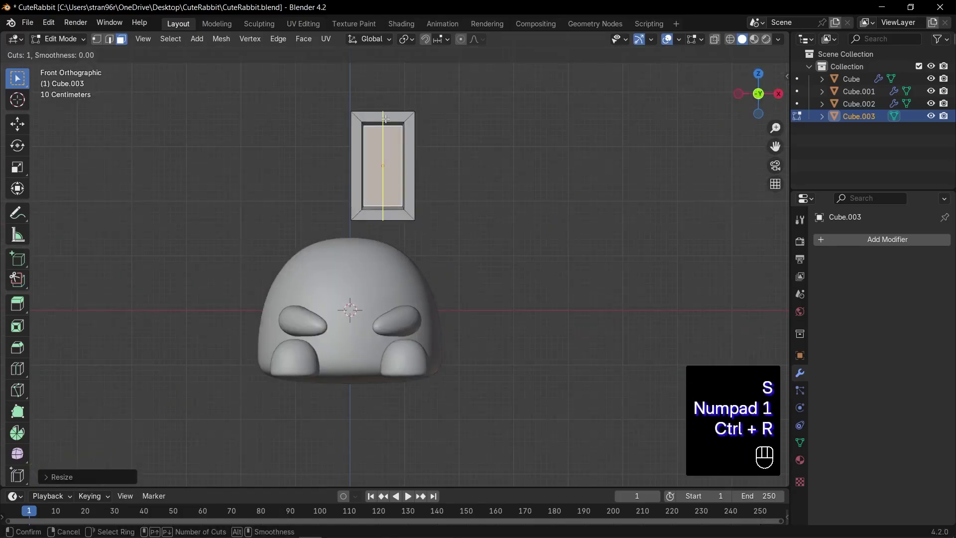
left_click(393, 116)
Raise the top vertices of the ear's centre loop along Z to form a pointed tip
key("1")
key("alt+z")
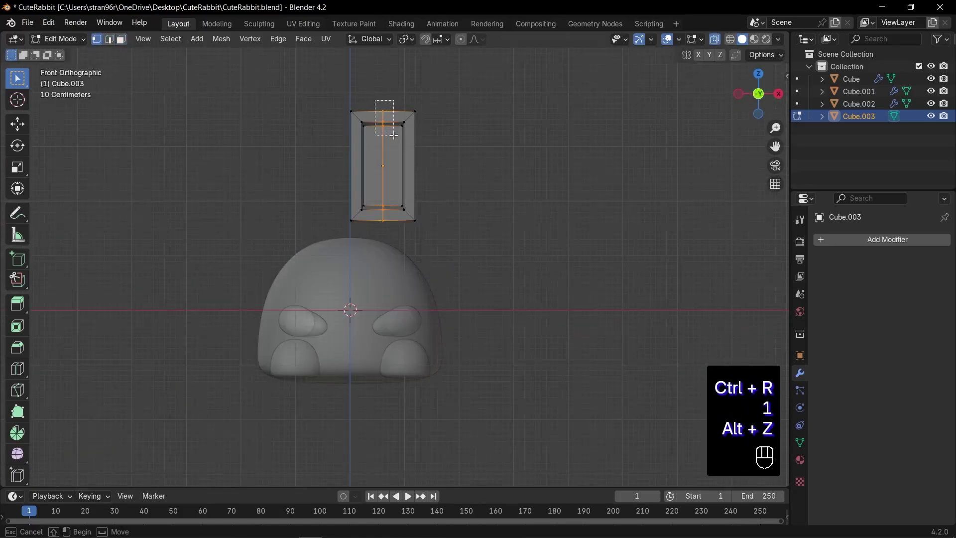
left_click_drag(393, 134, 394, 135)
key("g")
key("z")
left_click(404, 166)
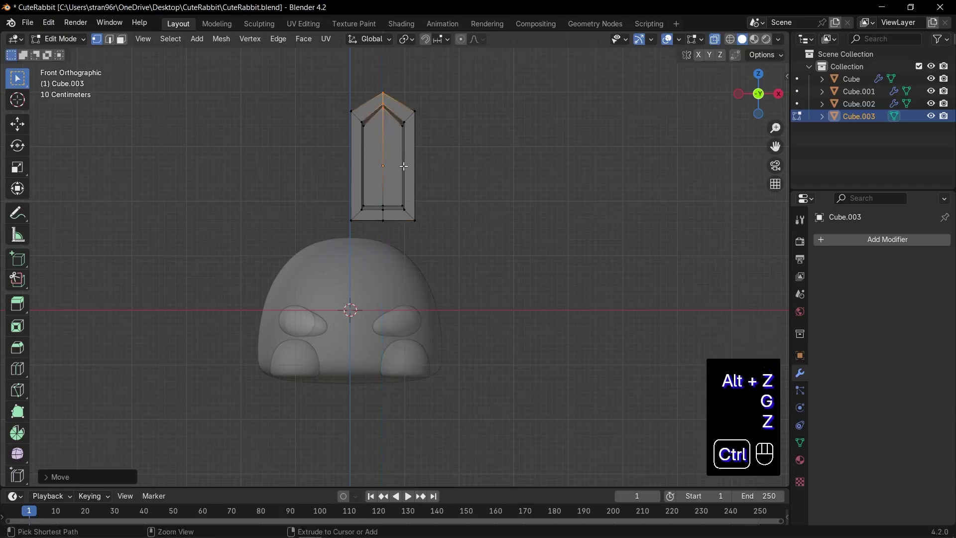
Add a horizontal loop cut across the middle of the ear and widen it along X by about 1.45
key("ctrl+r")
left_click(403, 166)
right_click(428, 170)
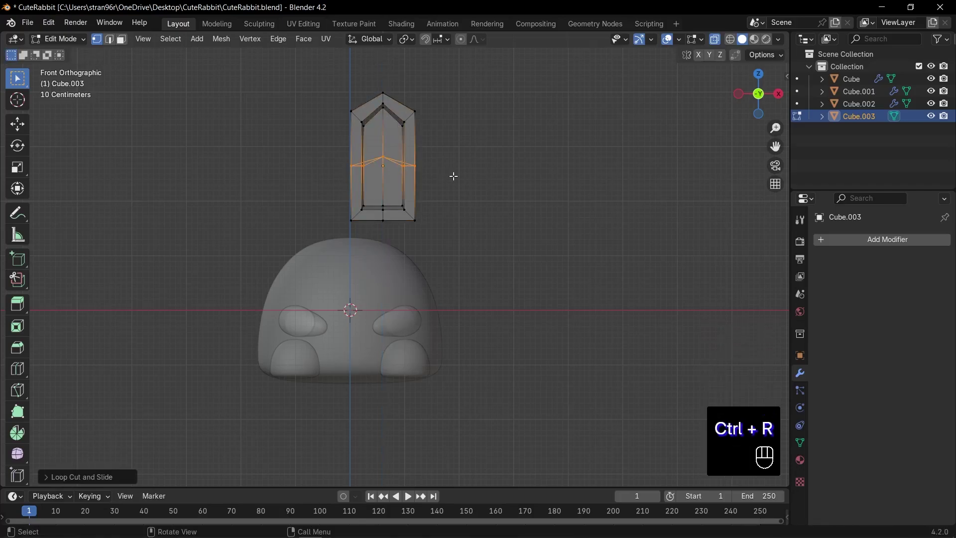
key("s")
key("x")
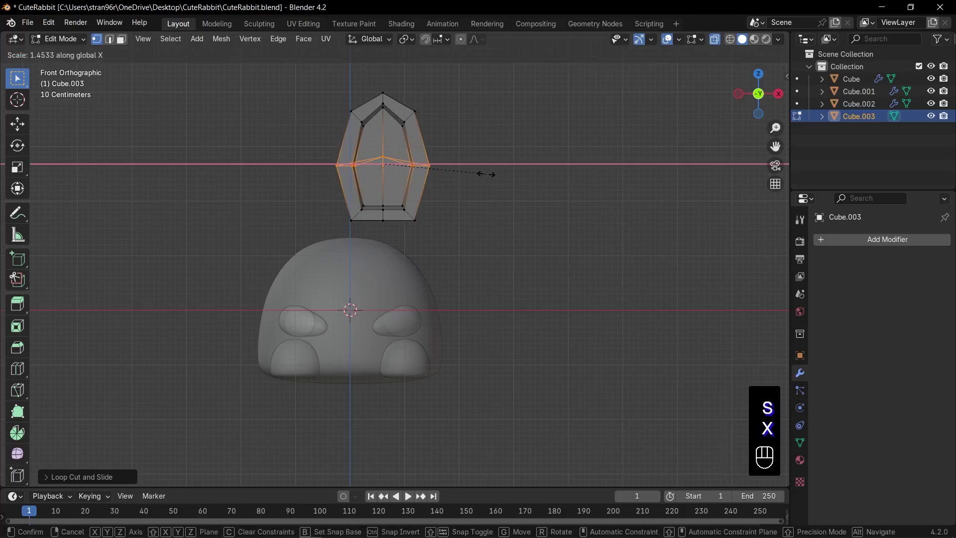
left_click(485, 173)
Raise all of the ear's geometry along Z so its origin sits near the base, and return to Object Mode with X-ray off
key("a")
key("g")
key("z")
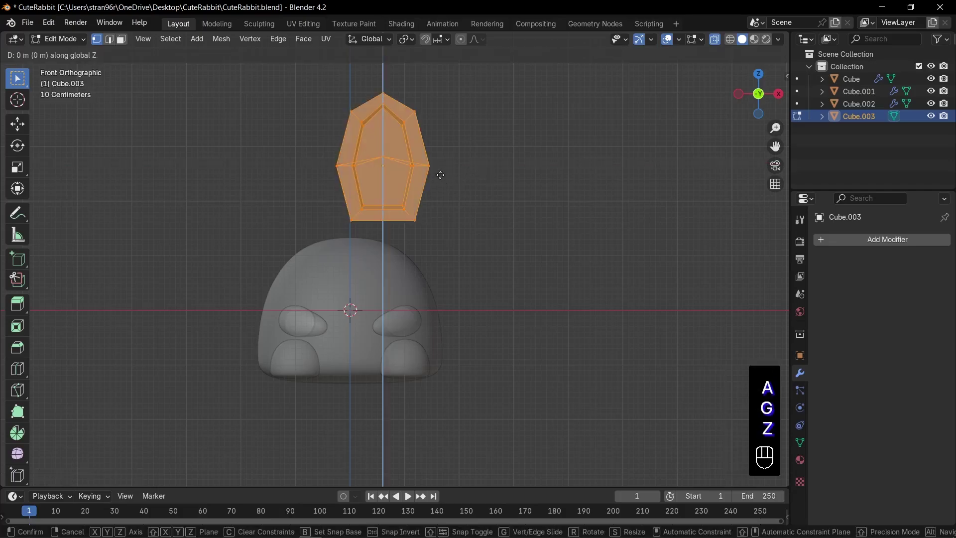
left_click(440, 137)
key("Tab")
key("alt+z")
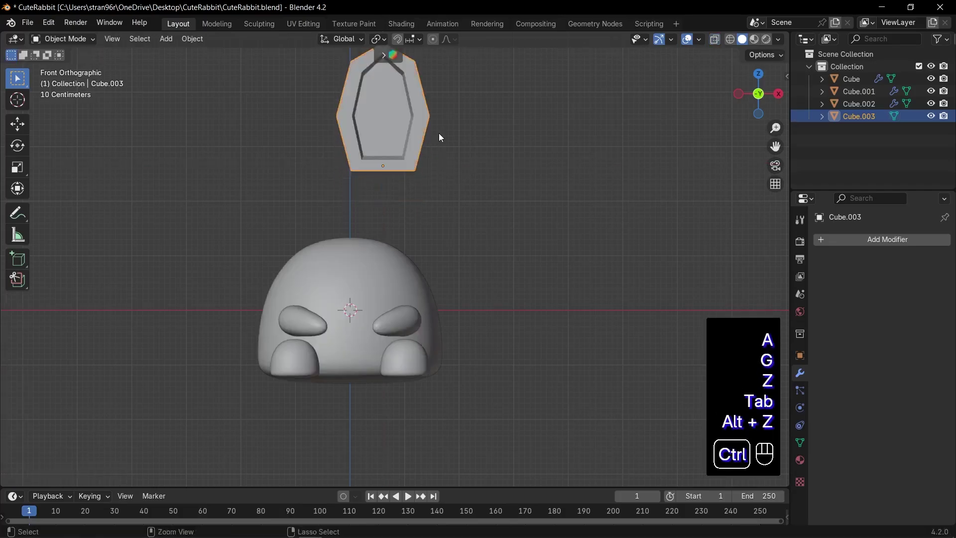
Add a level-2 subdivision to the ear and move it down to just above the body
key("ctrl+2")
key("g")
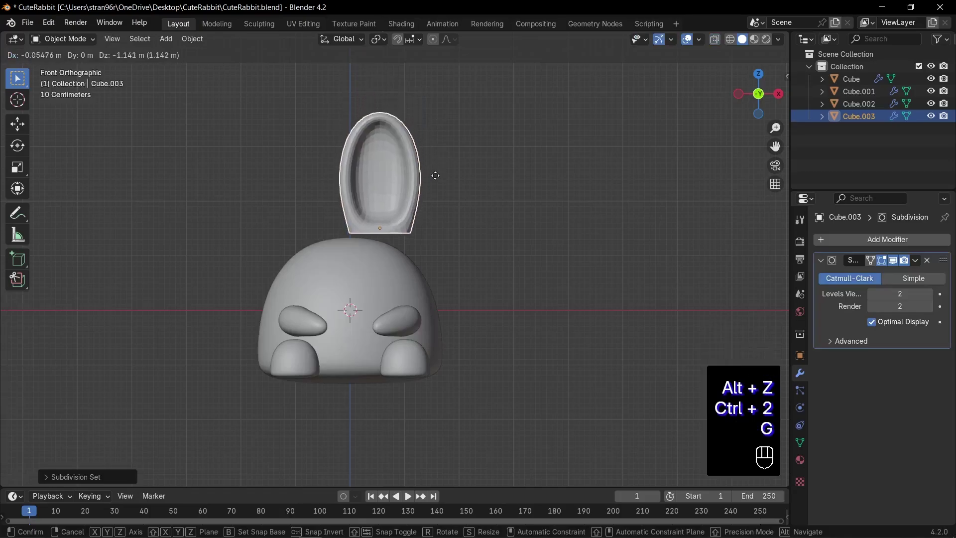
left_click(437, 178)
Narrow the ear to about 0.8 without changing its height, tilt it outward, shrink it slightly and seat it on the body
key("s")
key("shift+z")
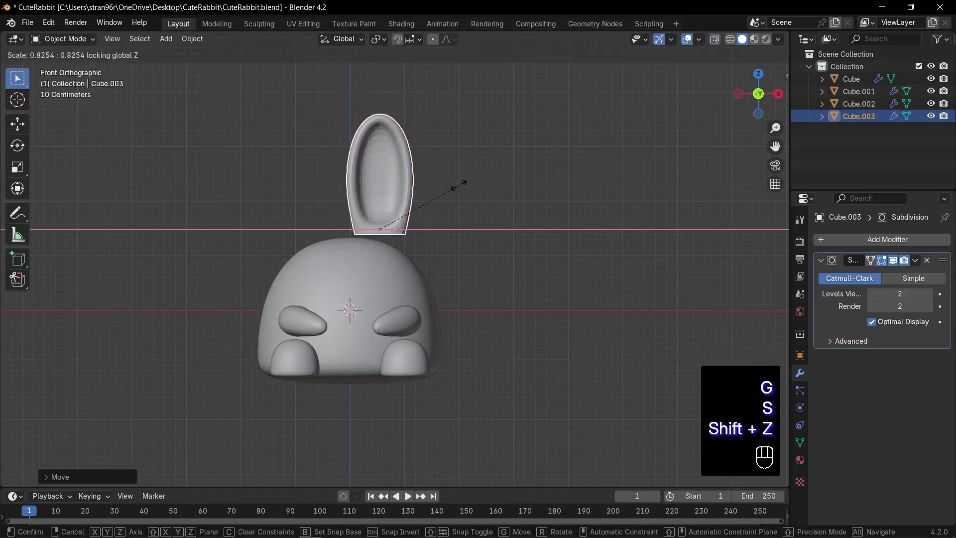
left_click(453, 98)
key("r")
left_click(474, 127)
key("g")
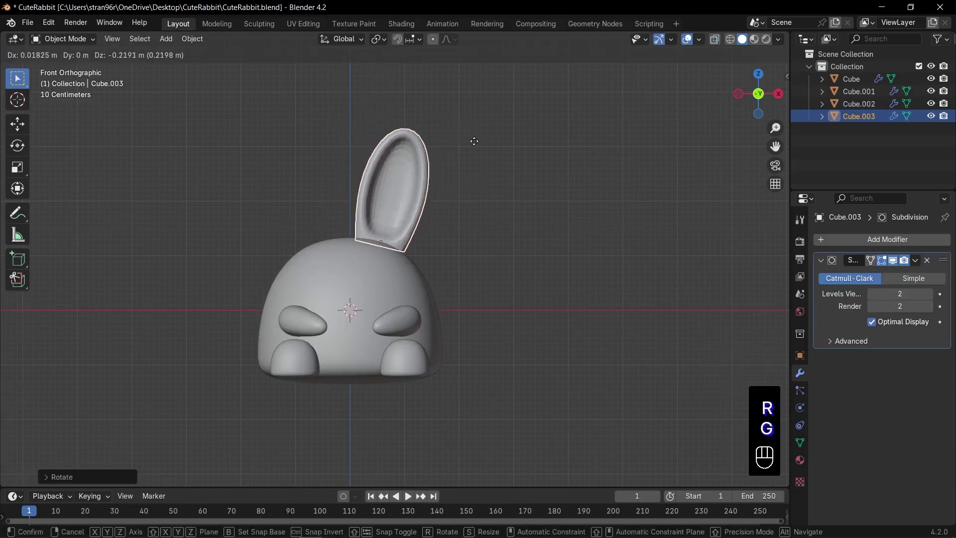
key("s")
key("g")
left_click(463, 151)
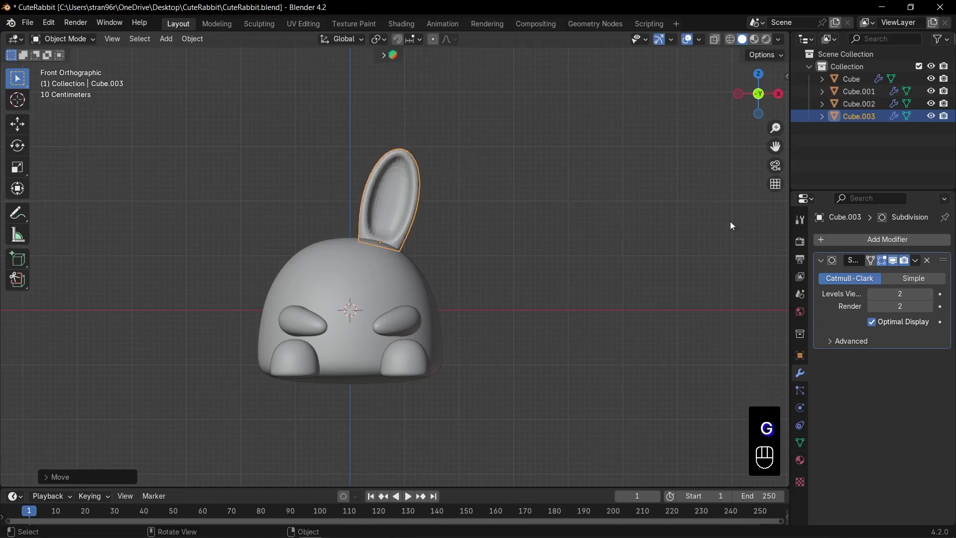
Mirror the ear across X with the body object Cube as mirror object, and shade the ears smooth
left_click(845, 242)
type("mi")
key("Return")
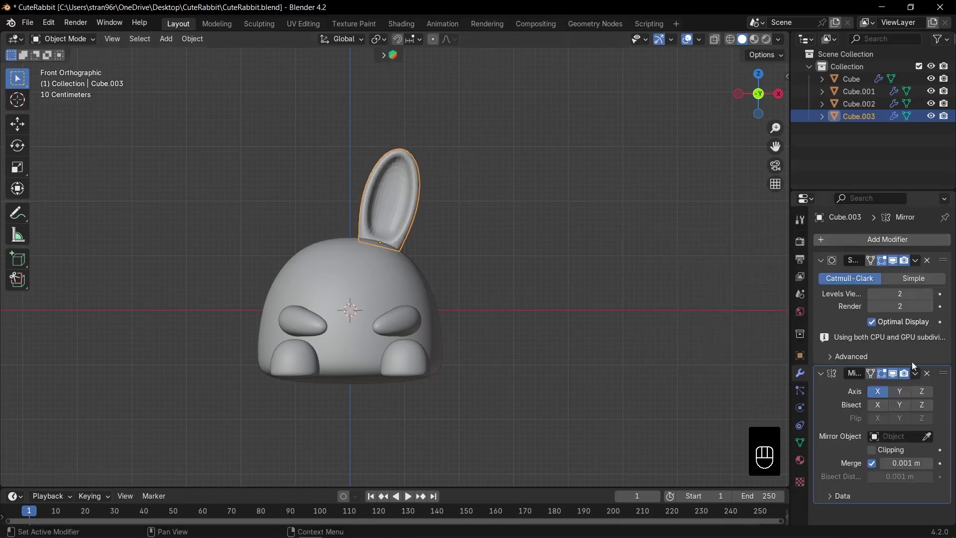
left_click(387, 277)
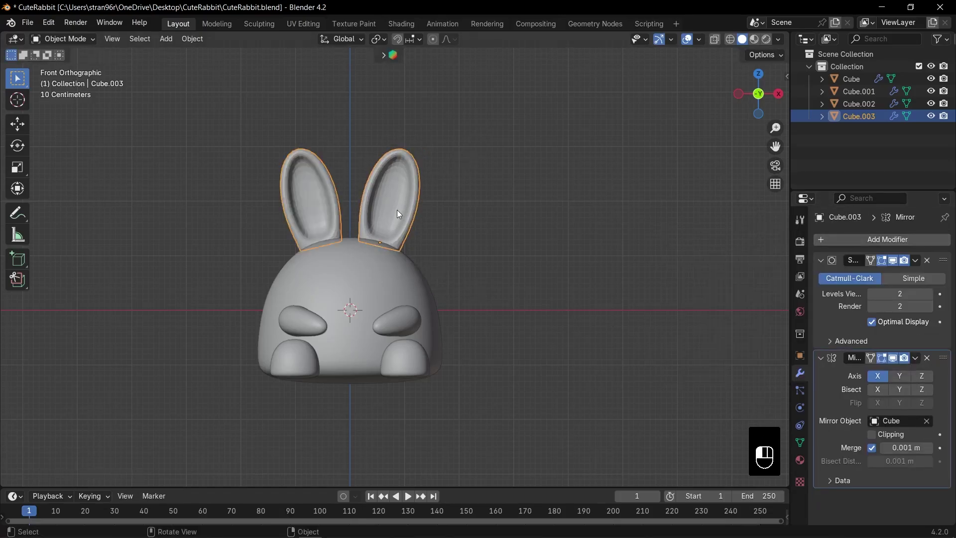
right_click(410, 196)
left_click(410, 196)
Open the ear mesh for editing, collapse its modifiers and enable on-cage display for the subdivision
key("KP_Decimal")
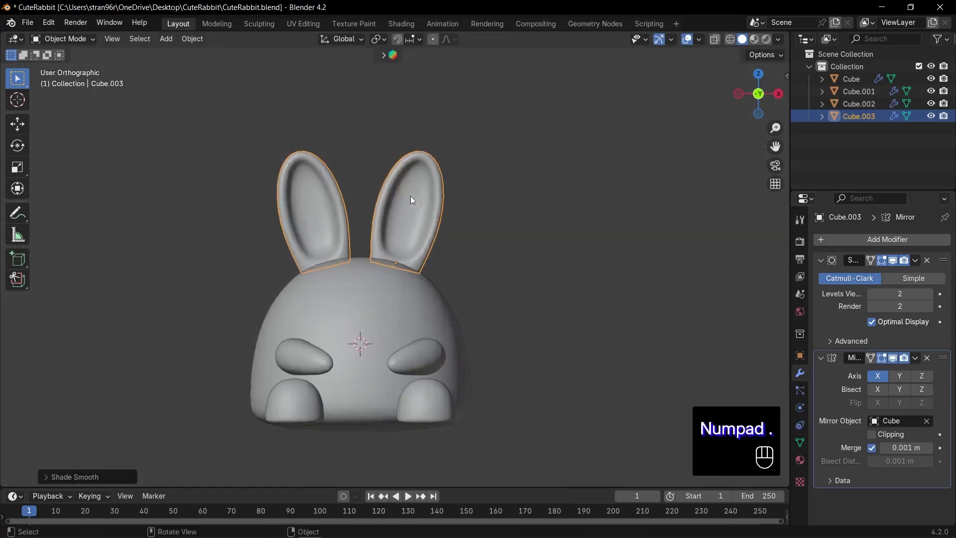
middle_click_drag(569, 261, 378, 259)
key("Tab")
left_click(821, 261)
left_click(821, 276)
left_click(871, 260)
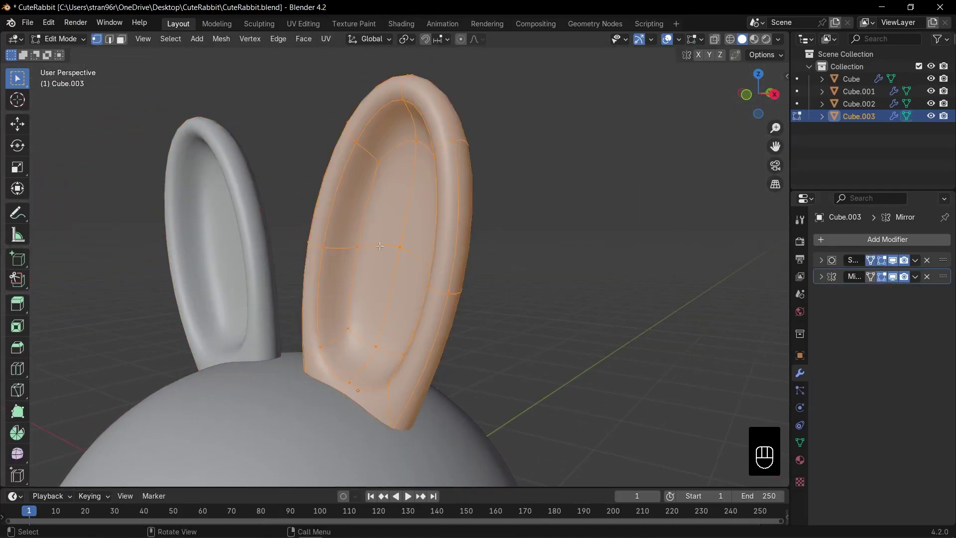
Add a loop cut around the inner wall of the ear's hollow and mark it as a seam
key("ctrl+r")
left_click(347, 248)
right_click(347, 248)
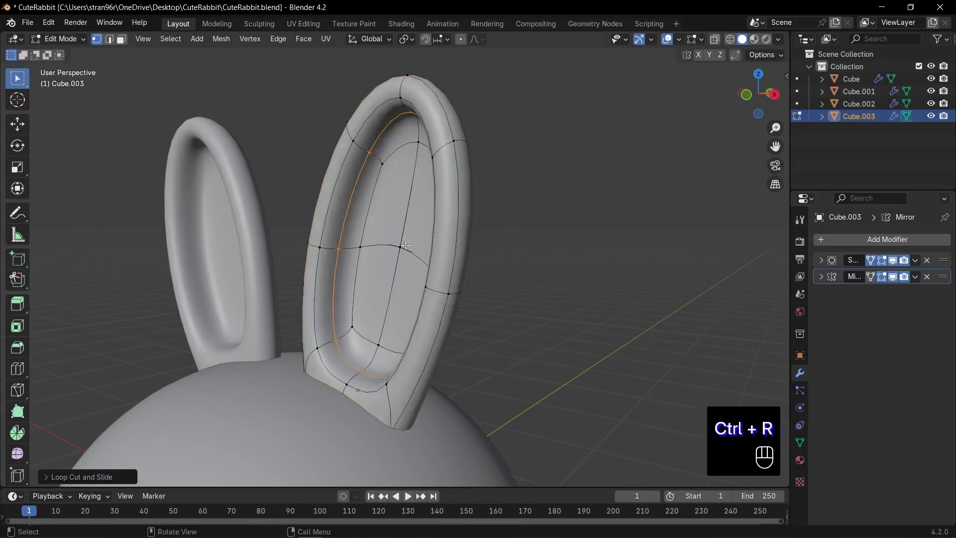
key("ctrl+e")
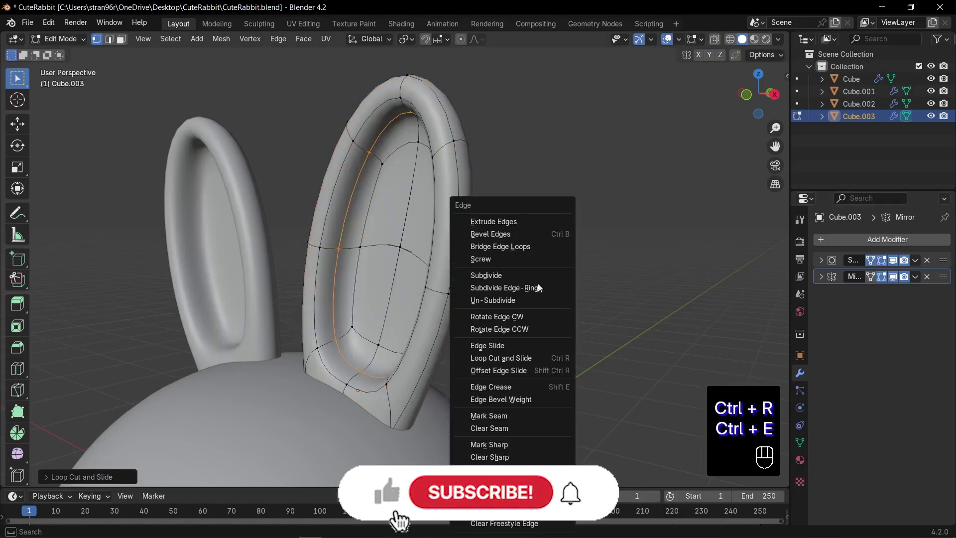
left_click(500, 416)
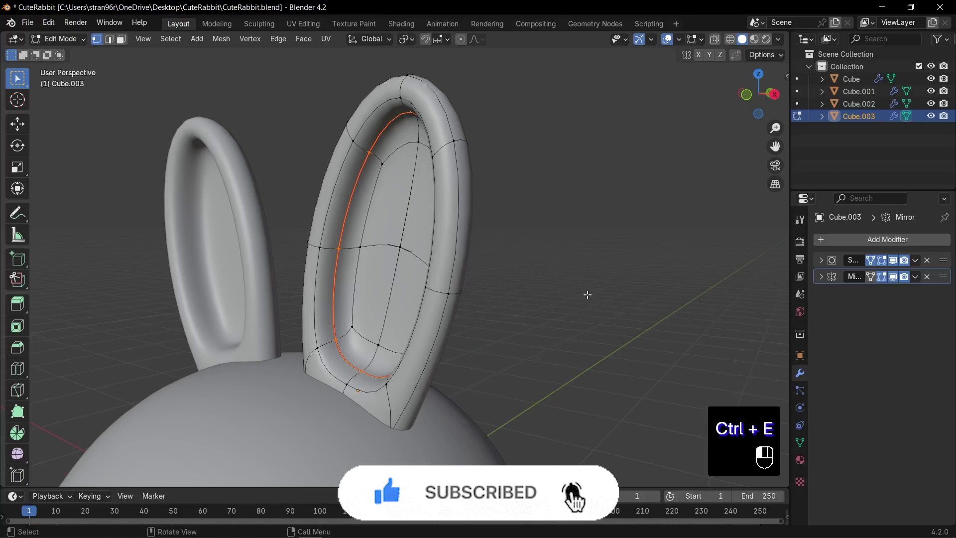
left_click(490, 289)
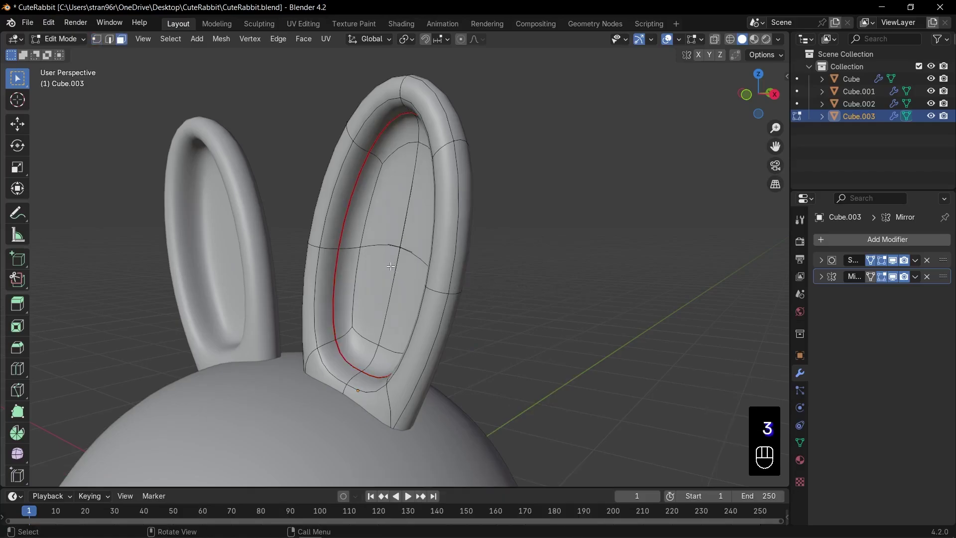
Select the linked inner-ear faces and inspect the seam delimit setting before leaving Edit Mode
key("l")
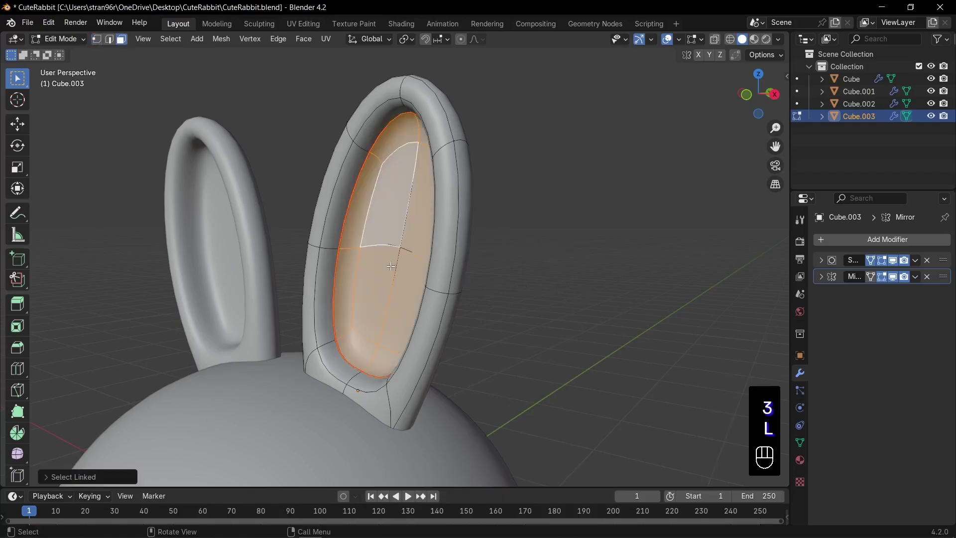
left_click(68, 477)
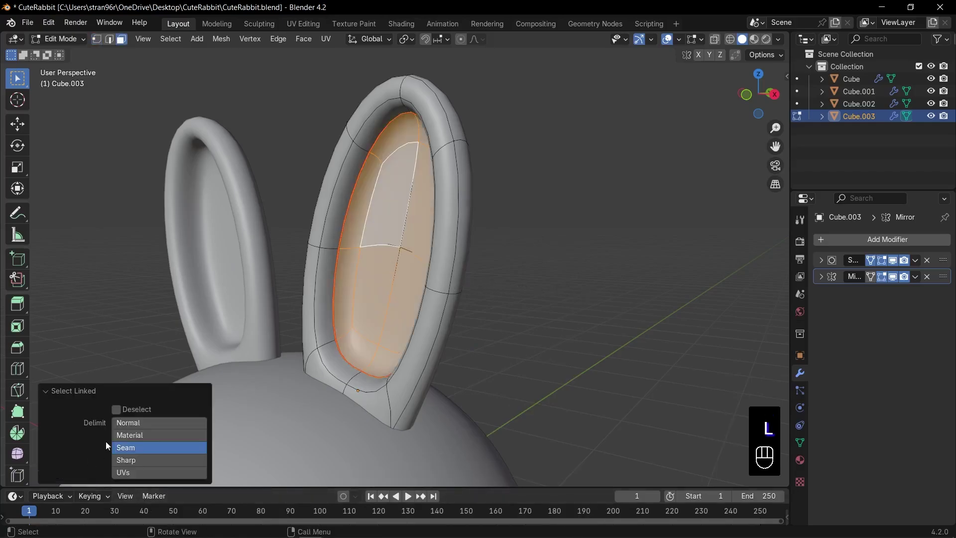
left_click(72, 394)
key("Tab")
In the side view, move the ear's upper vertices forward by about 0.23 m to start bending it
key("KP_1")
key("KP_3")
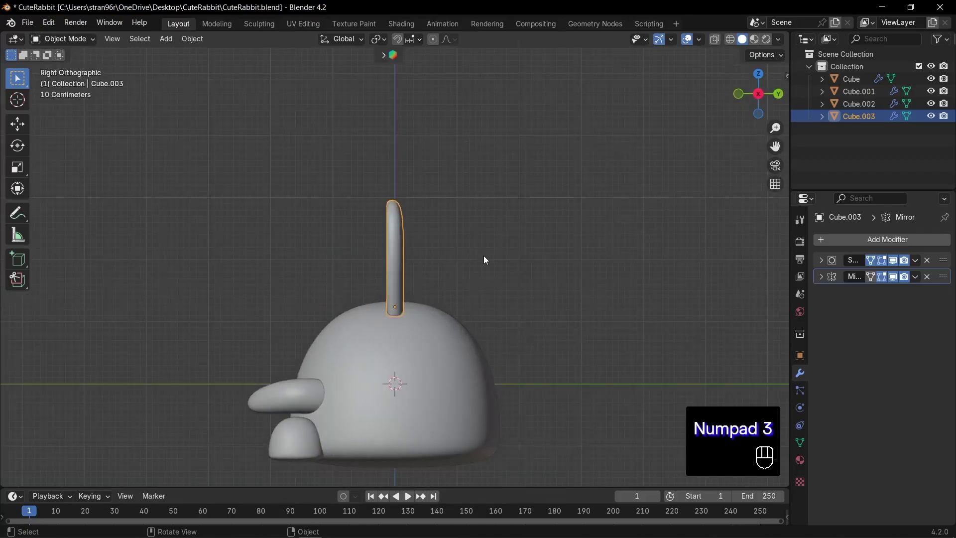
scroll(485, 260, "up", 2)
key("Tab")
key("1")
key("alt+z")
left_click_drag(327, 150, 422, 217)
key("g")
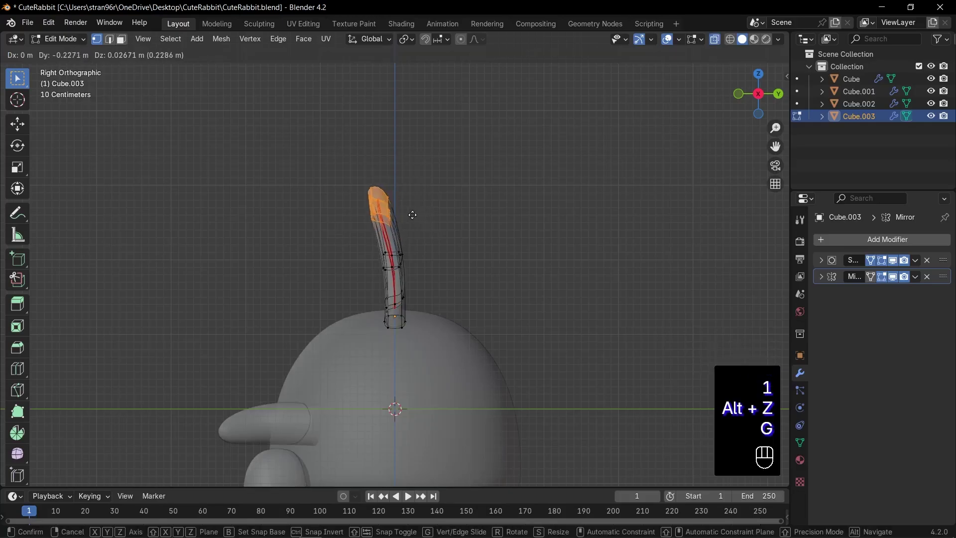
left_click(410, 218)
Rotate the ear's upper vertices forward, reposition them to smooth the bend, and return to a solid front view in Object Mode
key("r")
left_click(429, 202)
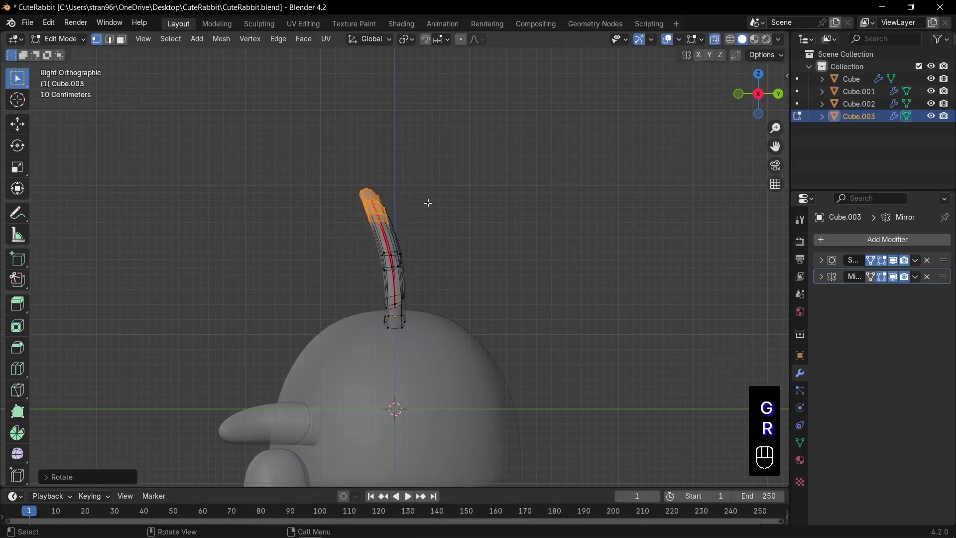
key("g")
left_click(424, 203)
key("KP_1")
key("Tab")
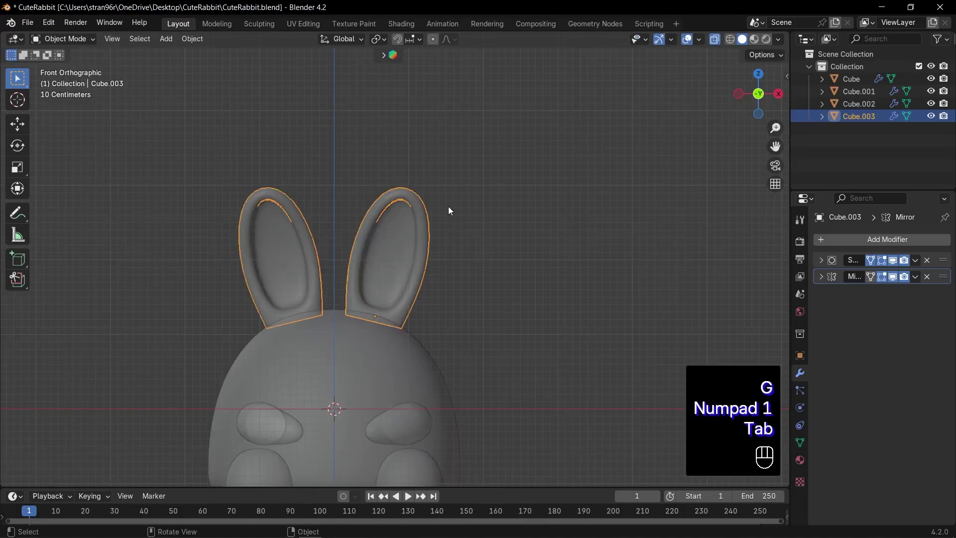
key("alt+z")
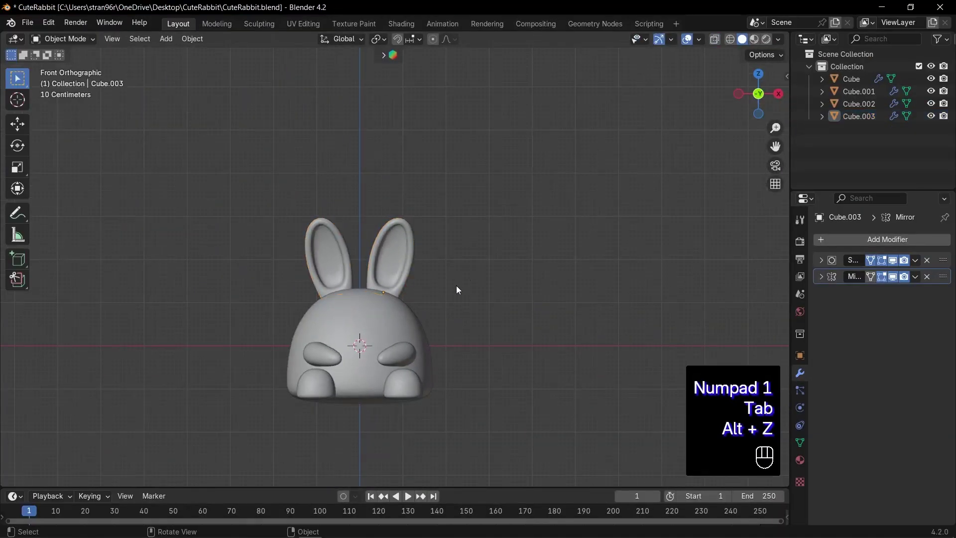
Add a cube for the face details and move it up beside the rabbit's ears, about 2.9 m in X and 3.4 m in Z
scroll(459, 290, "down", 1)
key("shift+a")
mouse_move(482, 205)
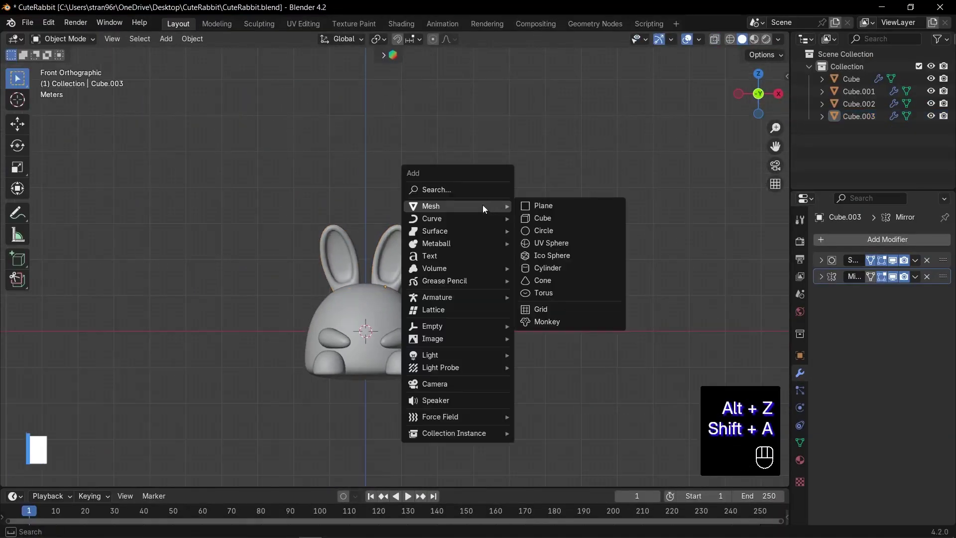
left_click(563, 216)
middle_click_drag(511, 267, 486, 306, "shift")
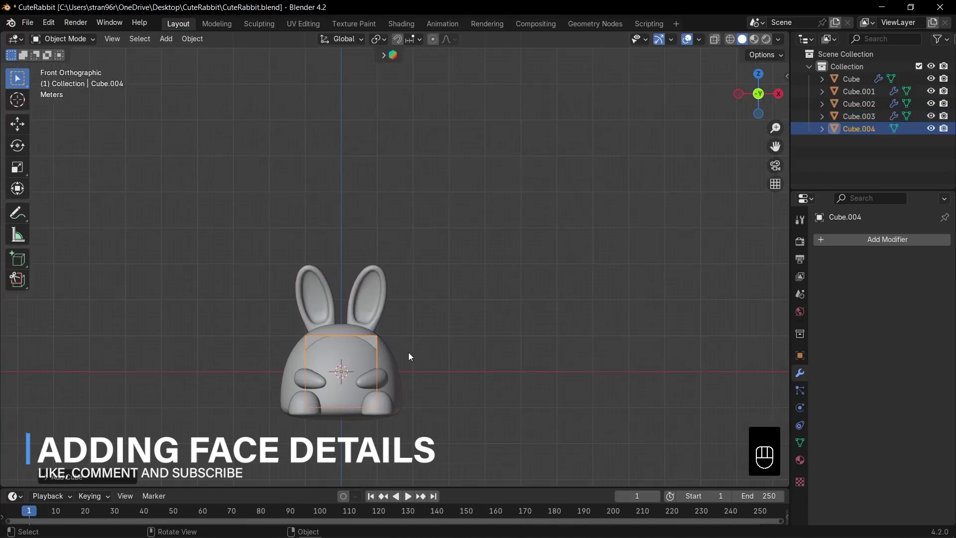
key("g")
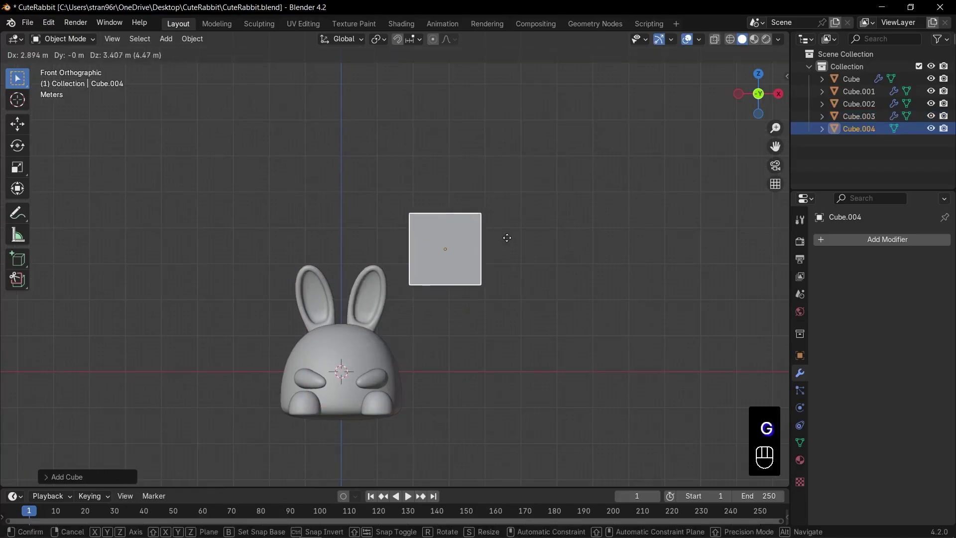
left_click(507, 237)
Add a horizontal loop cut through the middle of the new cube and delete the faces of its lower half
middle_click_drag(491, 269, 505, 248)
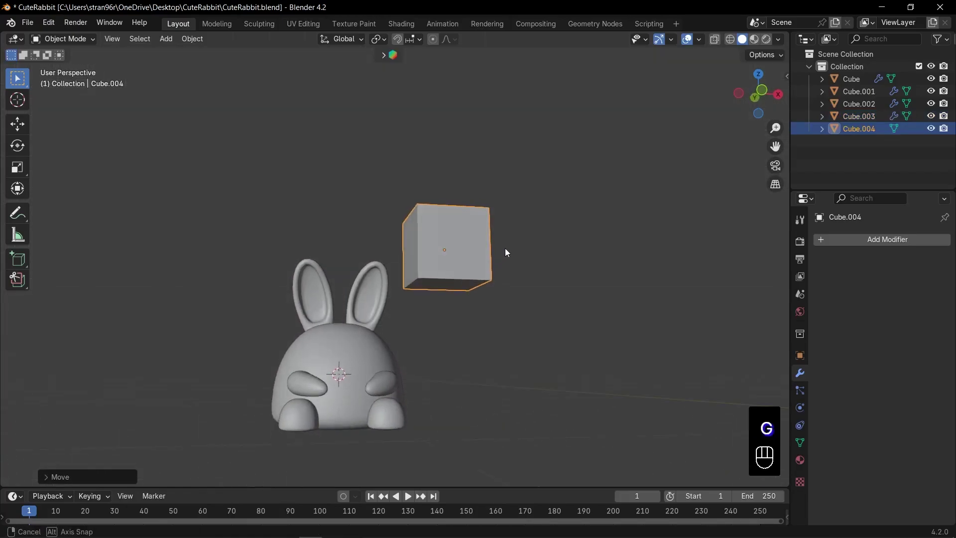
key("Tab")
key("ctrl+r")
left_click(482, 246)
left_click(482, 246)
key("KP_3")
key("3")
key("alt+z")
left_click_drag(324, 252, 514, 316)
key("x")
left_click(515, 315)
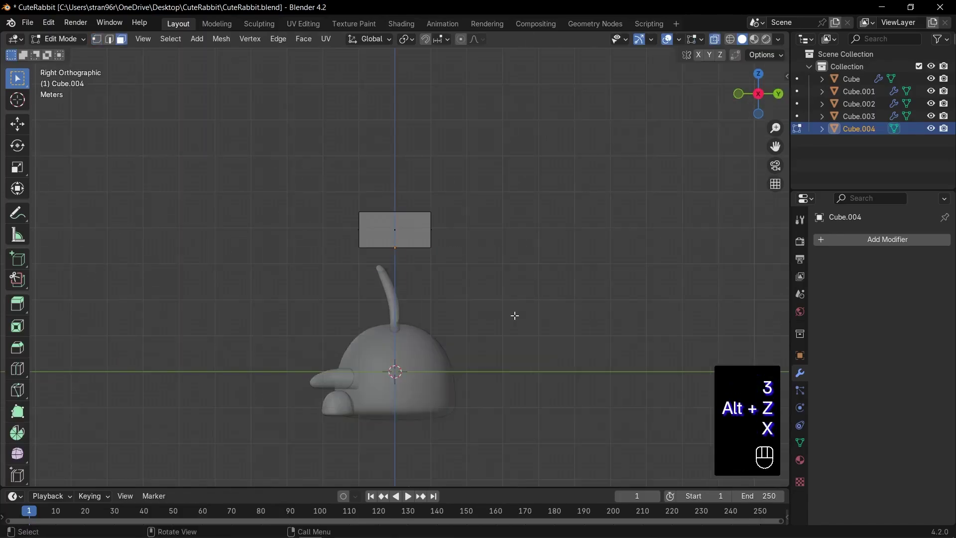
key("Tab")
Add a level-3 subdivision to the half cube and shade it smooth
middle_click_drag(467, 264, 565, 291)
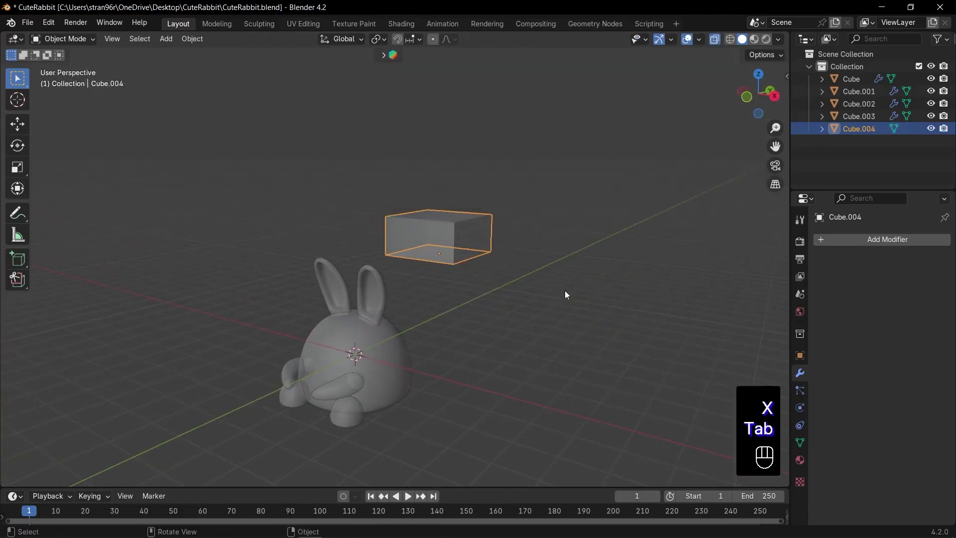
key("ctrl+3")
key("alt+z")
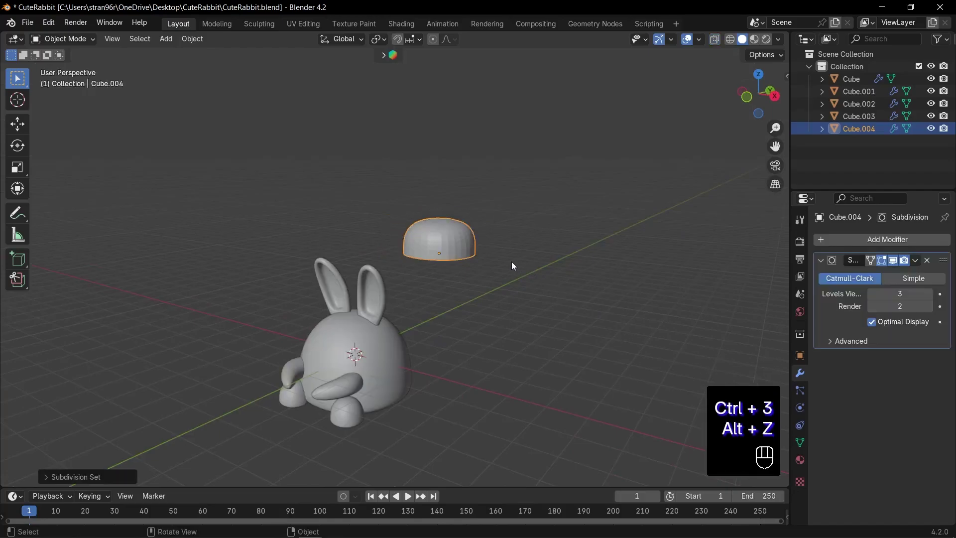
key("KP_1")
right_click(512, 261)
left_click(477, 219)
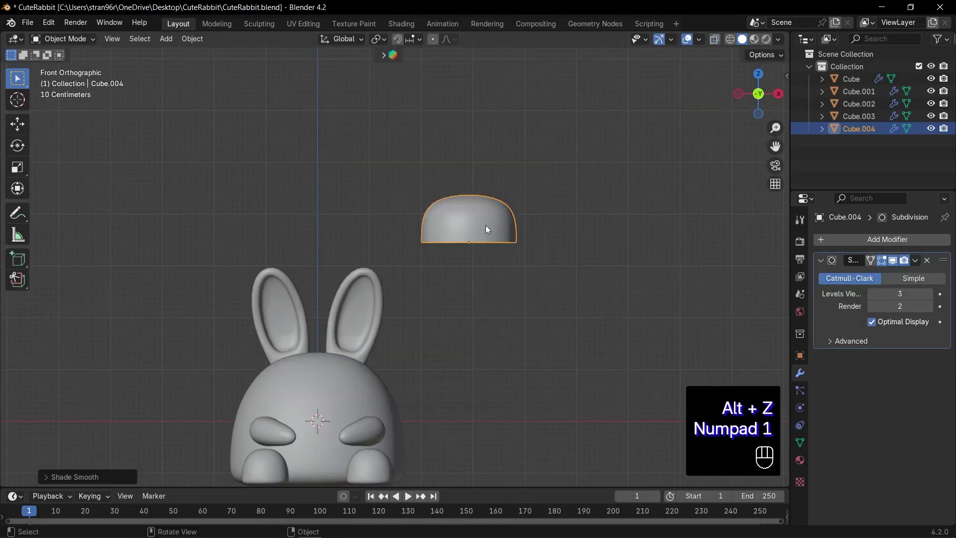
Lower all of the half cube's geometry along Z by about 0.2 m relative to its origin
key("Tab")
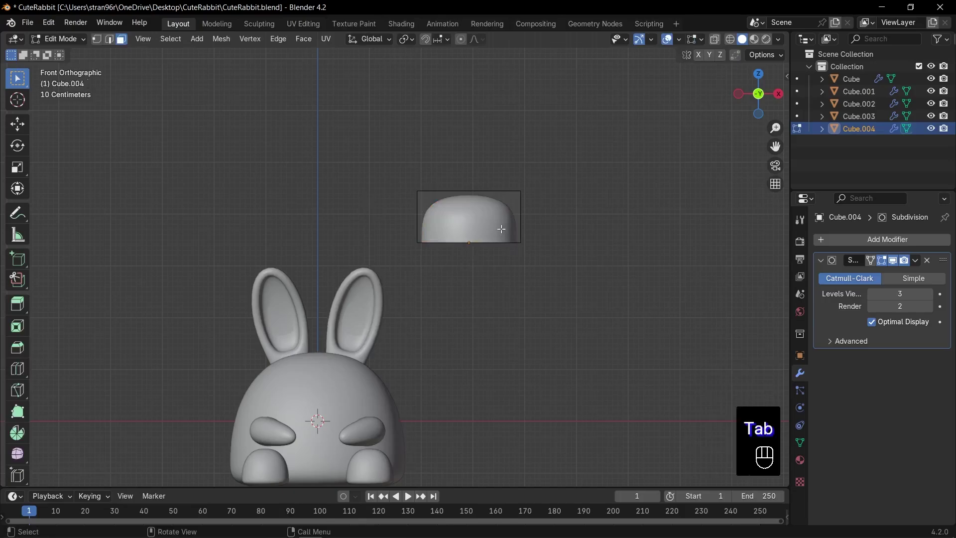
key("a")
key("g")
key("z")
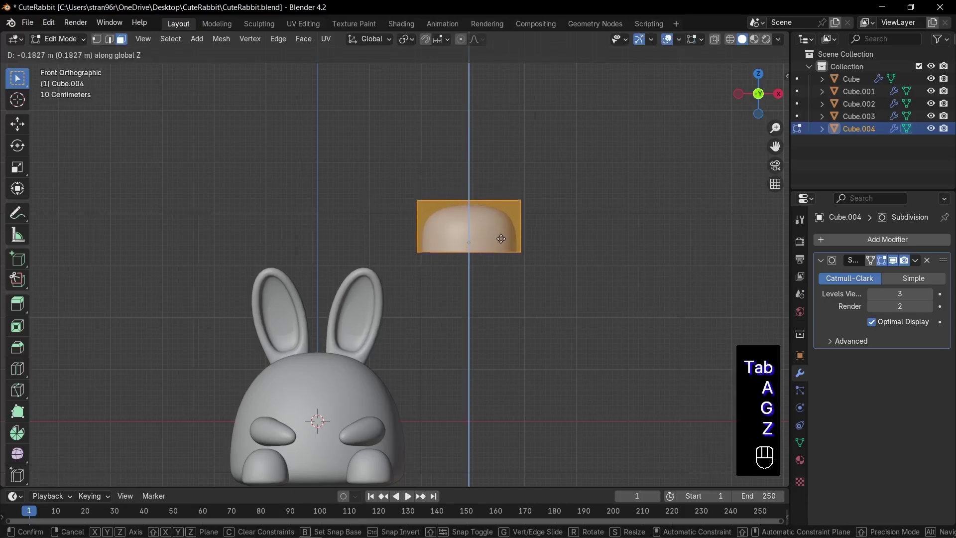
left_click(501, 241)
key("Tab")
Enable snapping with the Center snap base and Face Project target, and turn on Align Rotation to Target
scroll(494, 241, "down", 3)
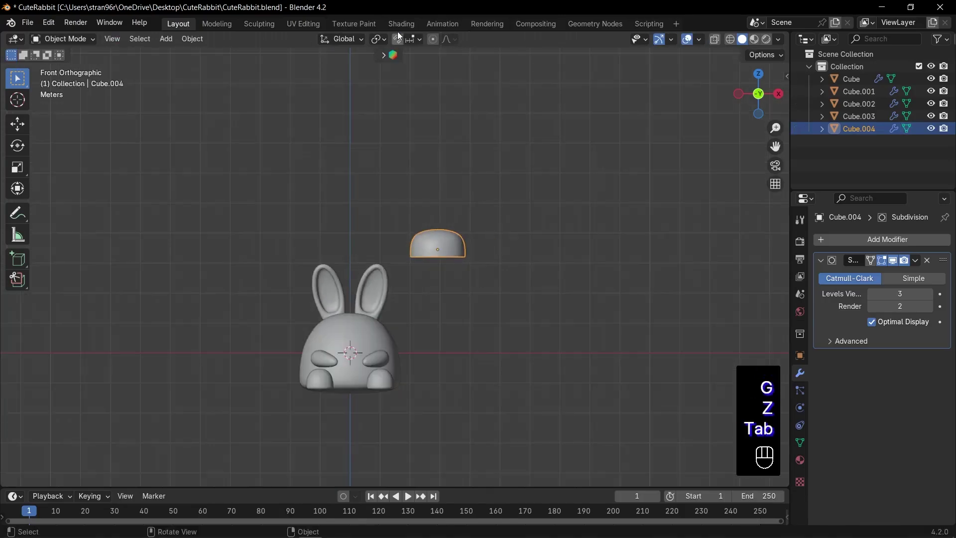
left_click(398, 40)
left_click(410, 39)
left_click(400, 76)
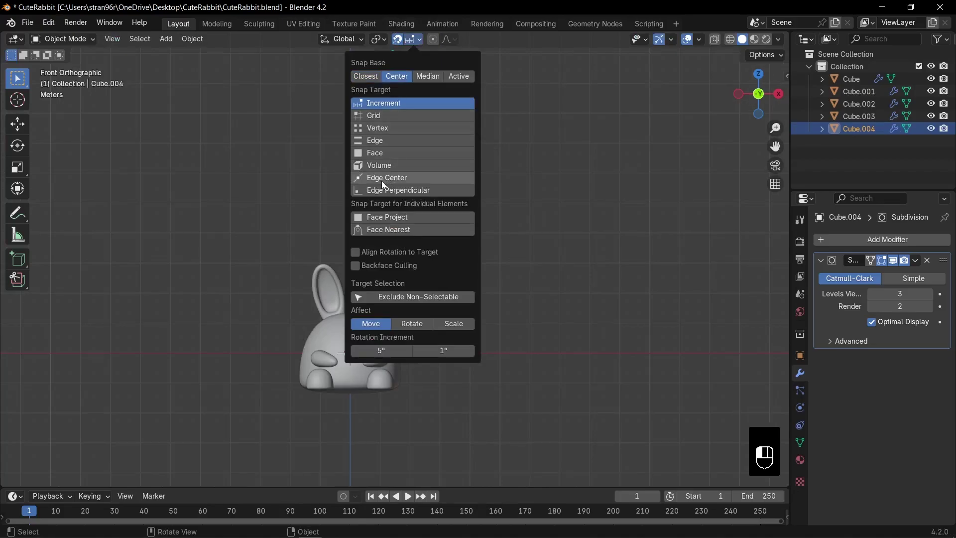
left_click(385, 217)
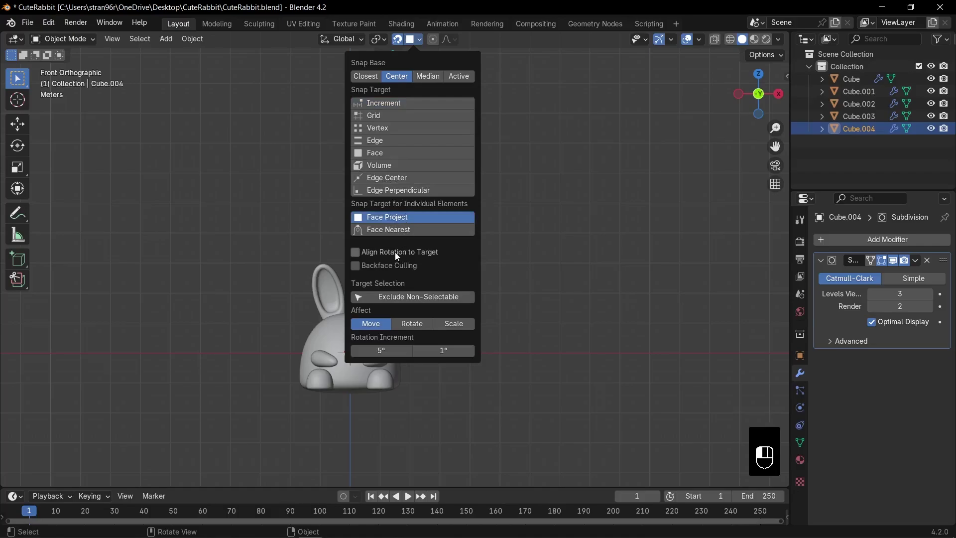
left_click(355, 252)
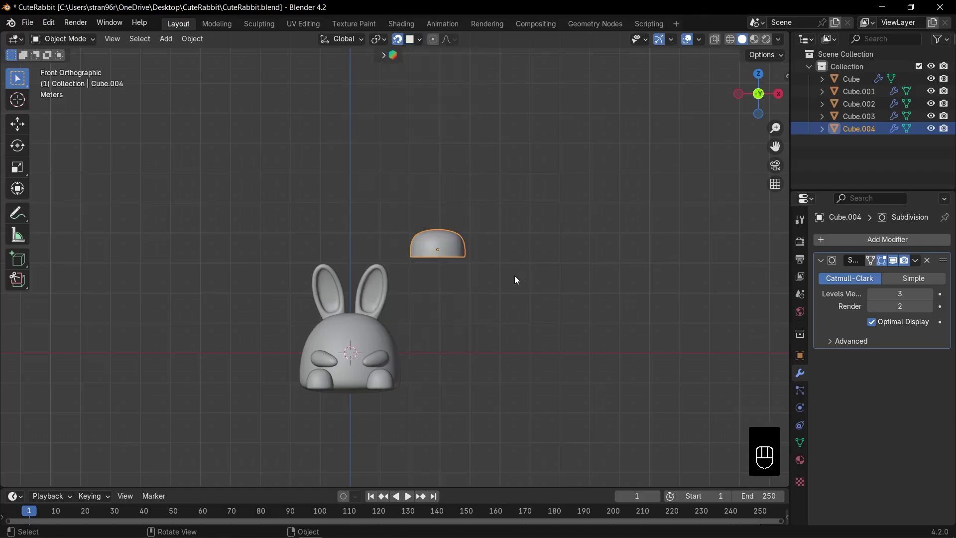
Shrink the half cube and move it onto the front of the rabbit's head so it snaps to the surface
scroll(501, 281, "up", 3)
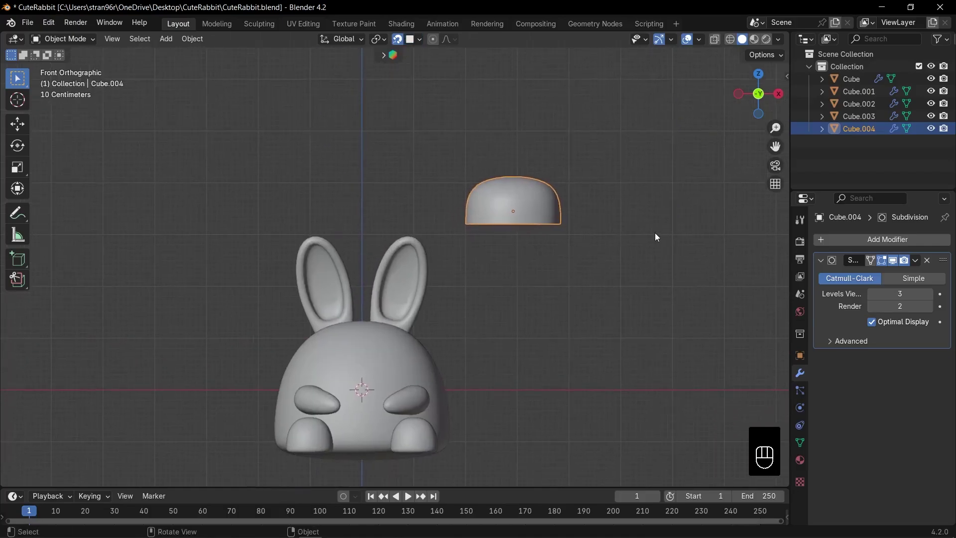
key("s")
left_click(554, 223)
key("g")
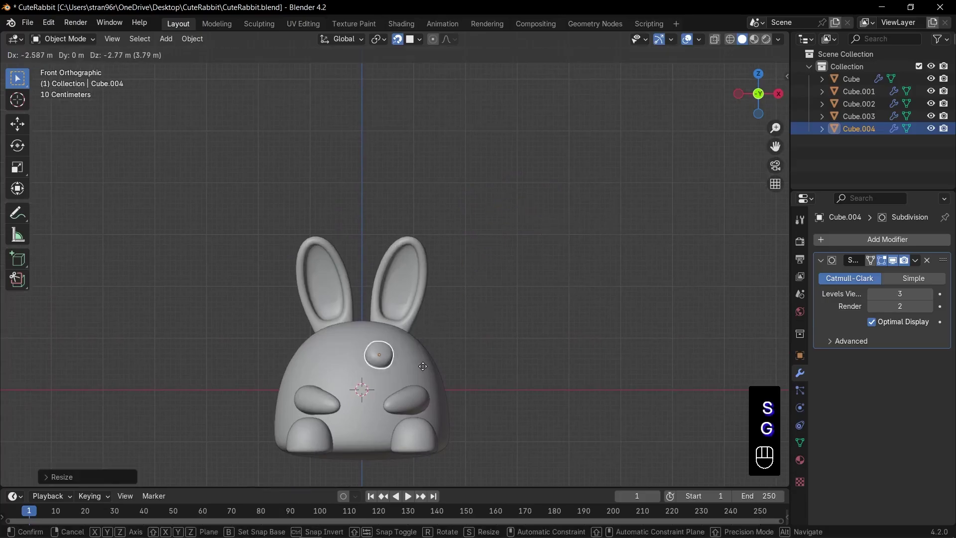
left_click(439, 373)
scroll(480, 404, "up", 5)
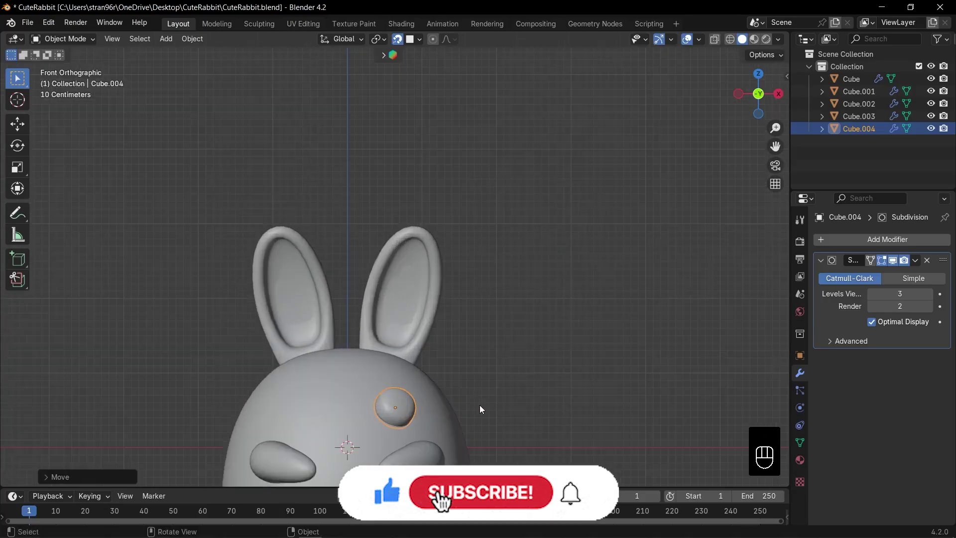
Fine-tune the size of the snapped half cube and place it as an eye just beside the face's centre line
key("s")
left_click(536, 327)
key("g")
left_click(528, 324)
middle_click_drag(528, 324, 570, 311)
key("KP_1")
key("g")
key("g")
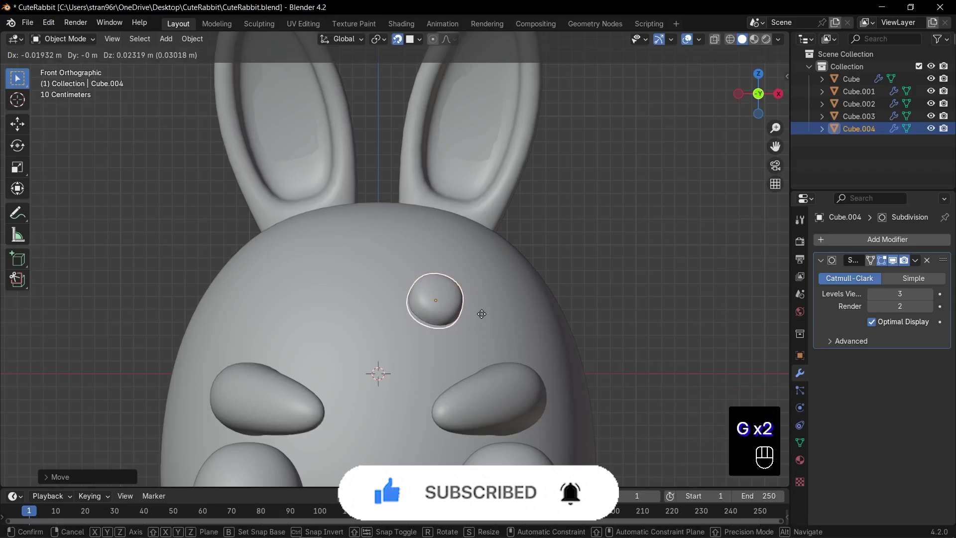
left_click(480, 306)
Duplicate the eye piece onto the face just above the arm as a cheek, and rescale the original eye along its local Z
key("shift+d")
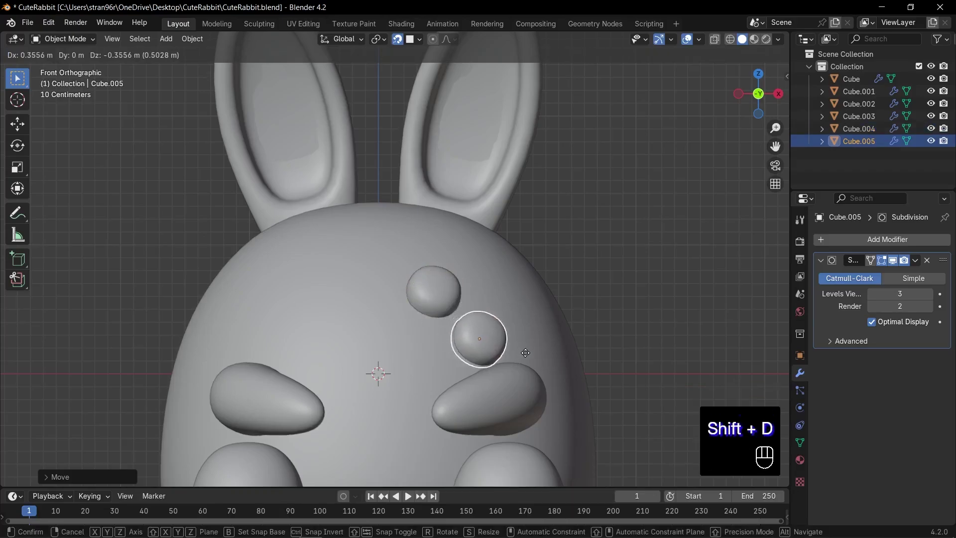
left_click(520, 343)
left_click(433, 291)
key("s")
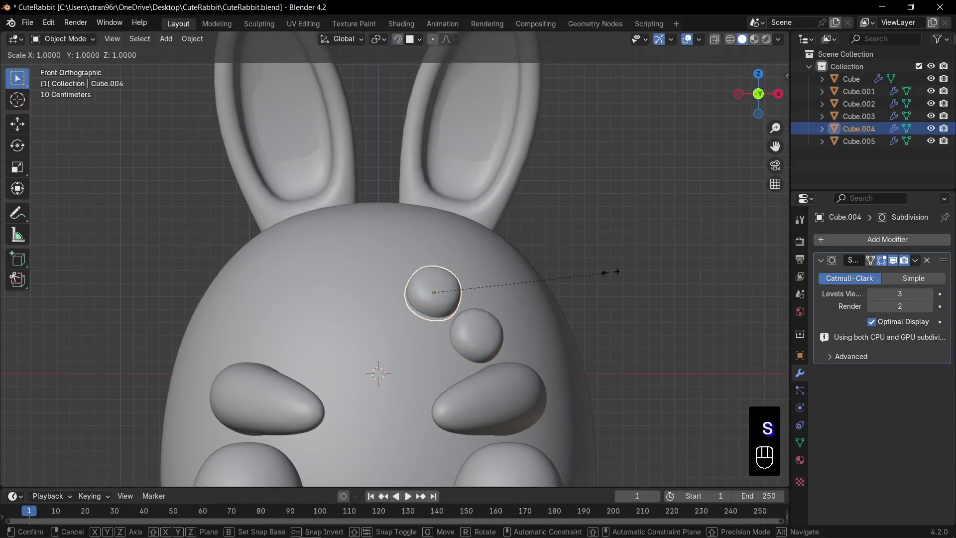
key("z")
key("z")
left_click(540, 275)
Enlarge the cheek piece in its local X and Y only, excluding local Z
left_click(480, 335)
scroll(535, 316, "down", 1)
key("s")
key("shift+z")
key("shift+z")
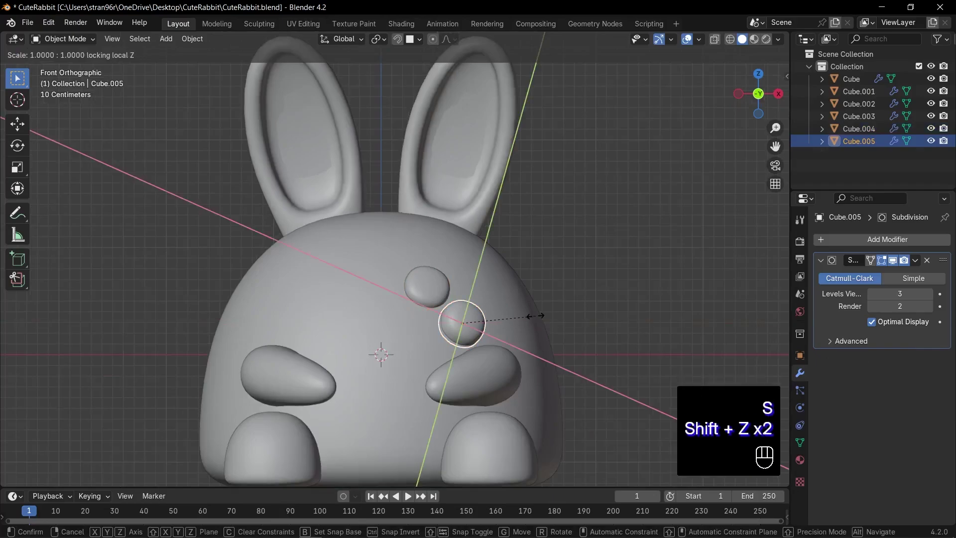
left_click(561, 313)
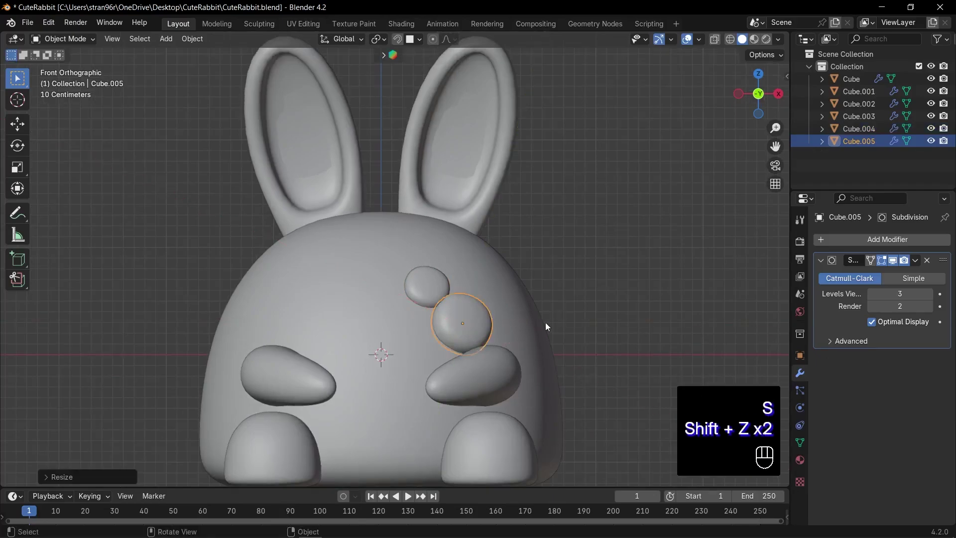
Move the mirrored arms about 0.09 m outward and 0.04 m down, and shift the cheek piece slightly down
left_click(500, 366)
key("g")
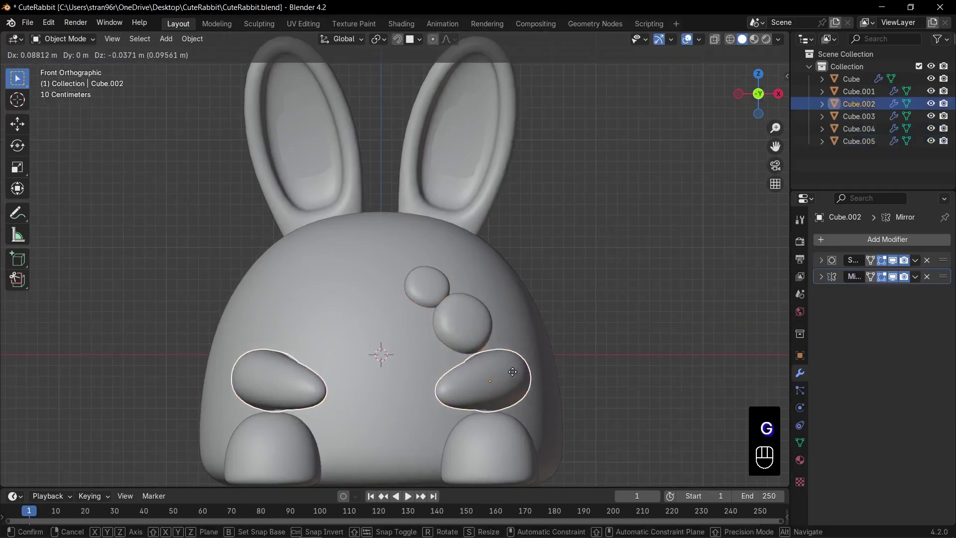
left_click(478, 336)
left_click(473, 327)
key("g")
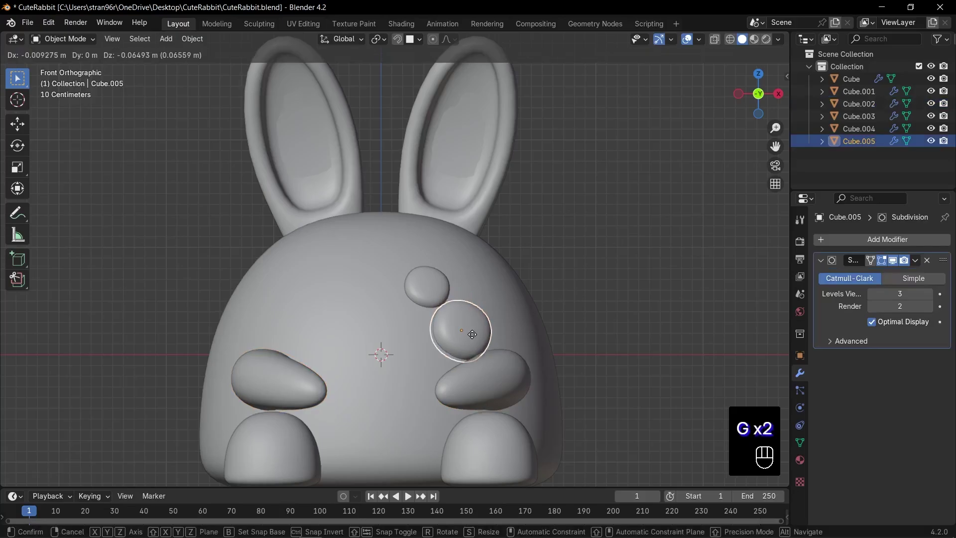
left_click(470, 334)
Move the eye piece slightly up and inward, and readjust the cheek piece's position on the face
key("KP_1")
scroll(432, 285, "up", 2)
left_click(441, 283)
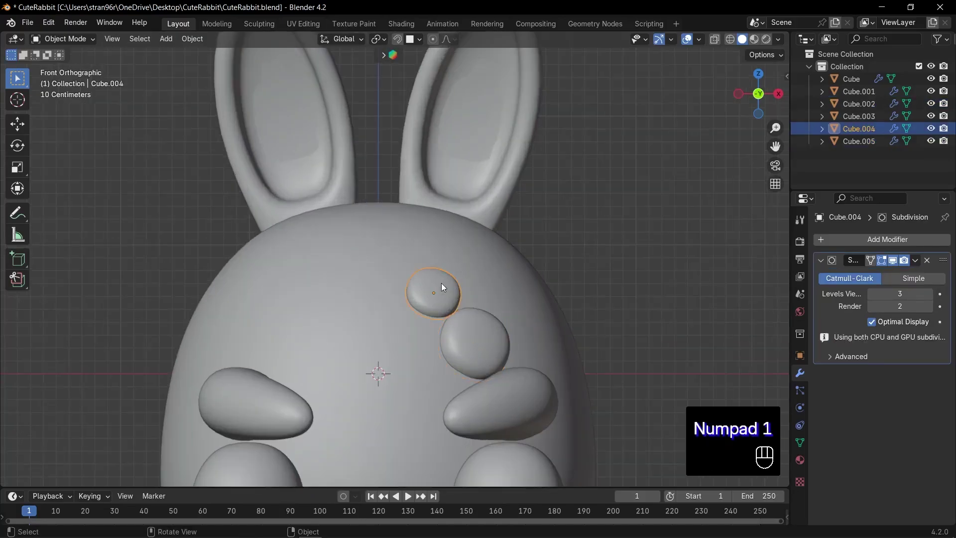
key("g")
left_click(420, 219)
left_click(473, 341)
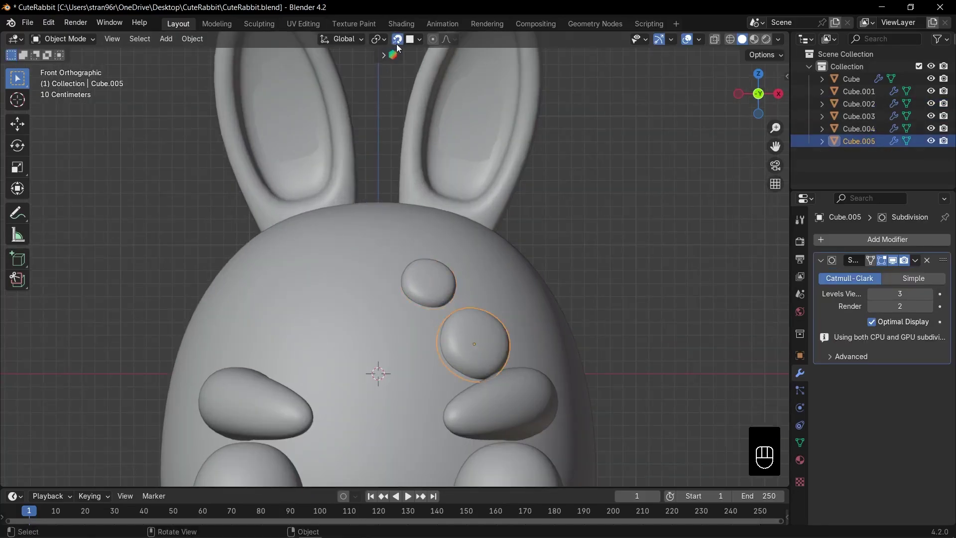
key("g")
left_click(478, 328)
Add a Mirror modifier to the cheek piece across X, with the rabbit's body as the mirror object
scroll(439, 291, "down", 4)
left_click(439, 293)
left_click(853, 241)
type("m")
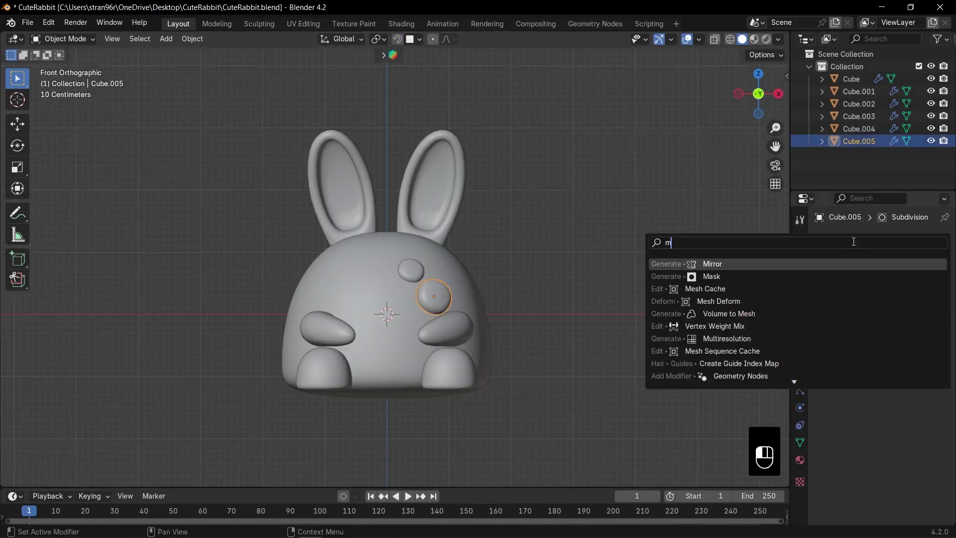
key("Return")
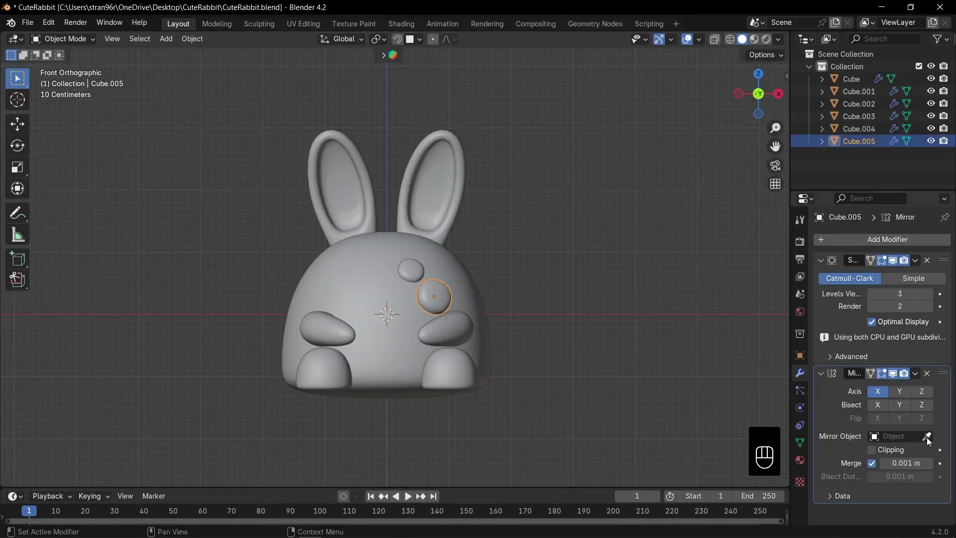
left_click(405, 314)
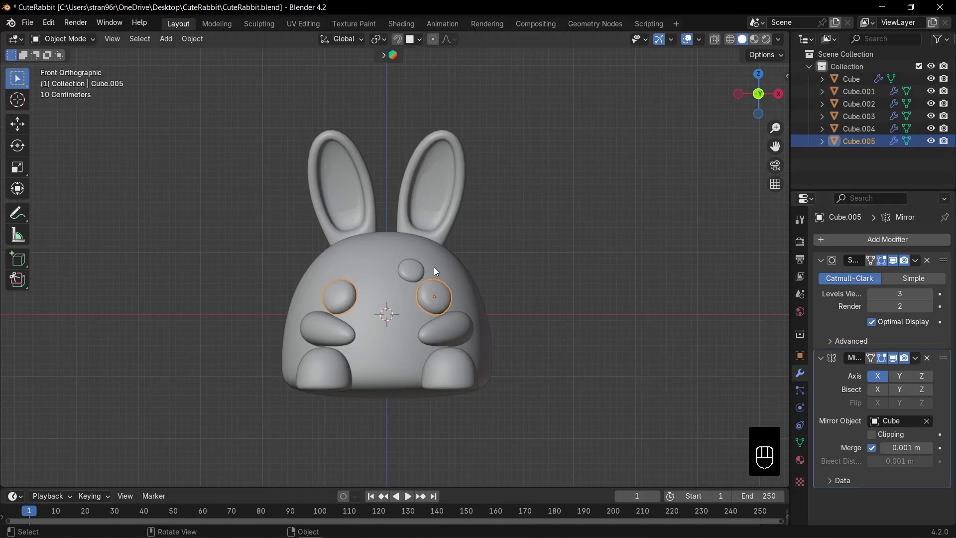
Add a new cube, move it about -0.4 m in X and 0.7 m up, and scale it down
left_click(414, 268)
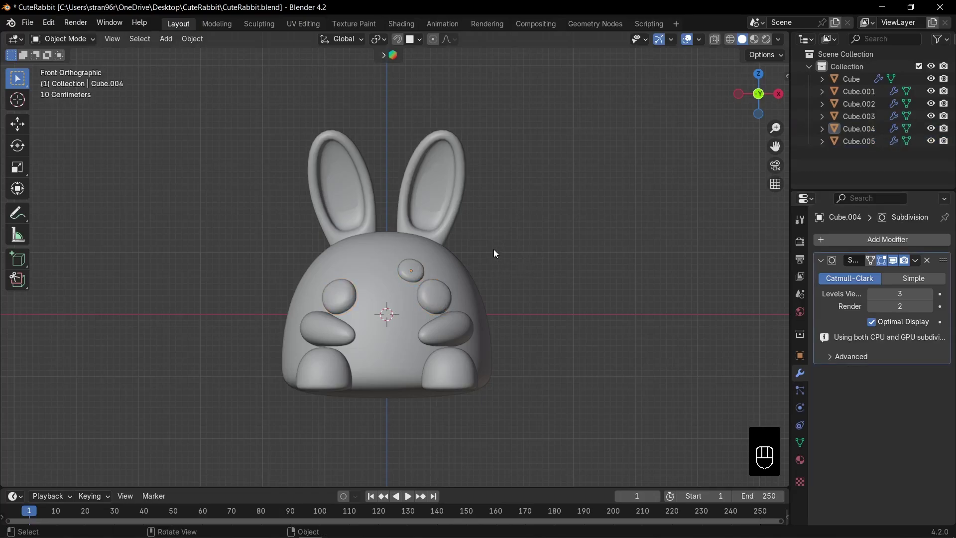
key("shift+a")
left_click(562, 271)
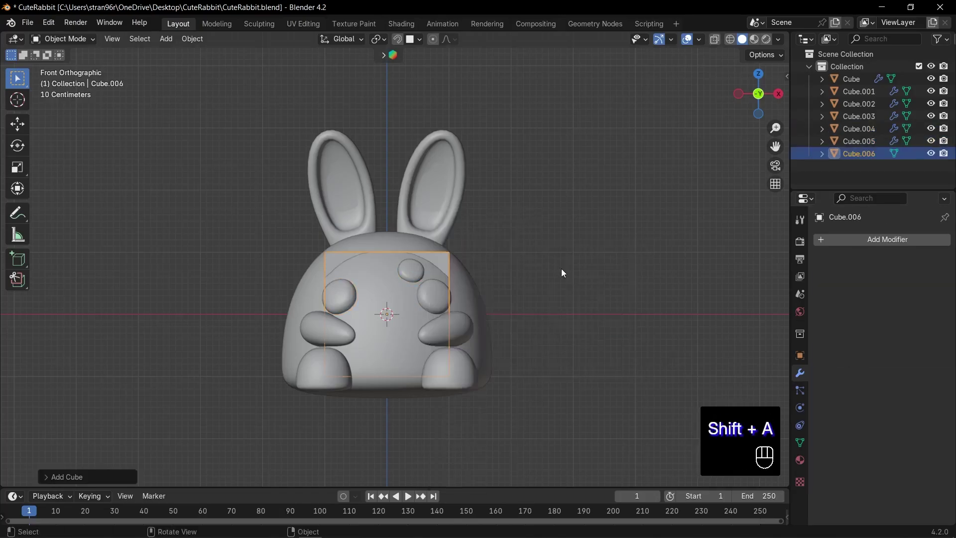
middle_click_drag(525, 291, 498, 309, "shift")
key("g")
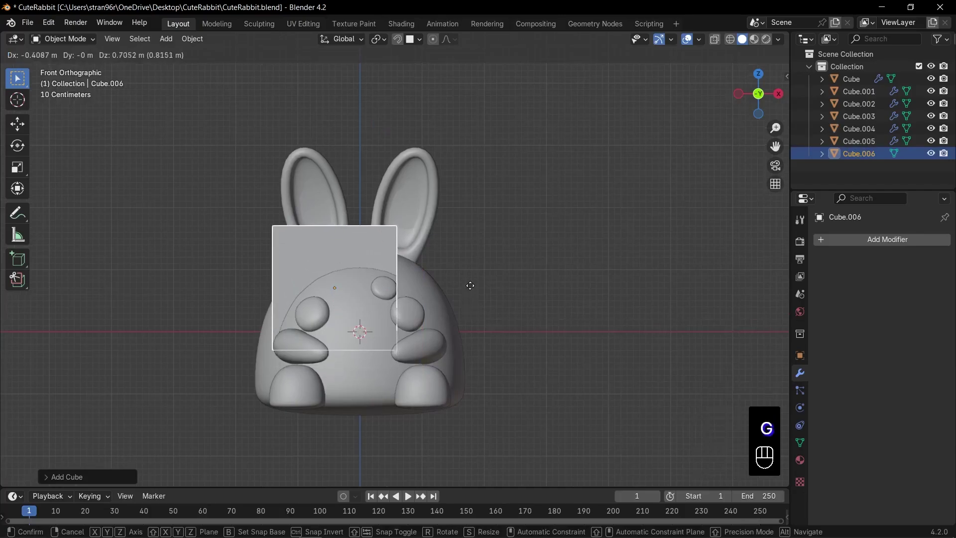
left_click(470, 285)
key("s")
left_click(423, 282)
Move the small cube along Y until it stands in front of the rabbit's face
middle_click_drag(489, 279, 448, 259)
key("g")
key("y")
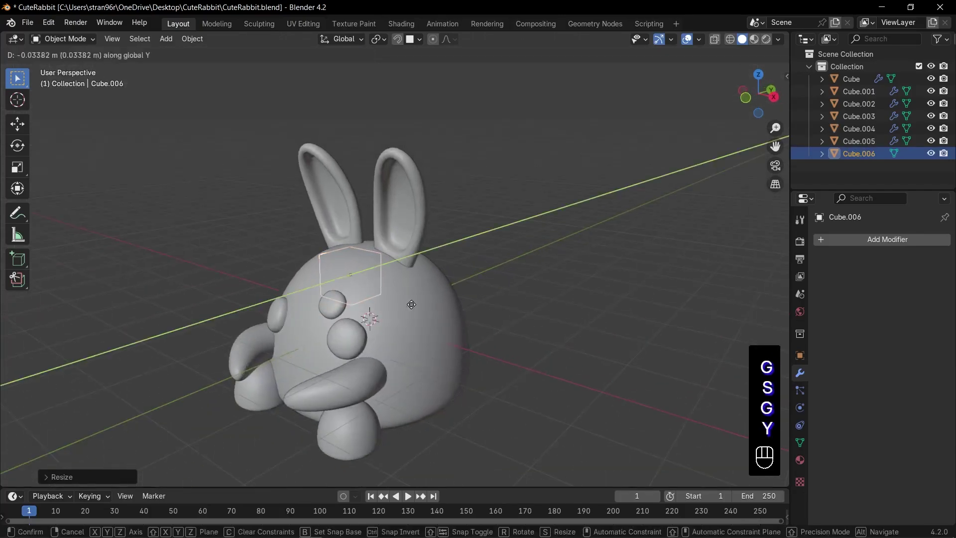
left_click(311, 327)
middle_click_drag(312, 327, 223, 322)
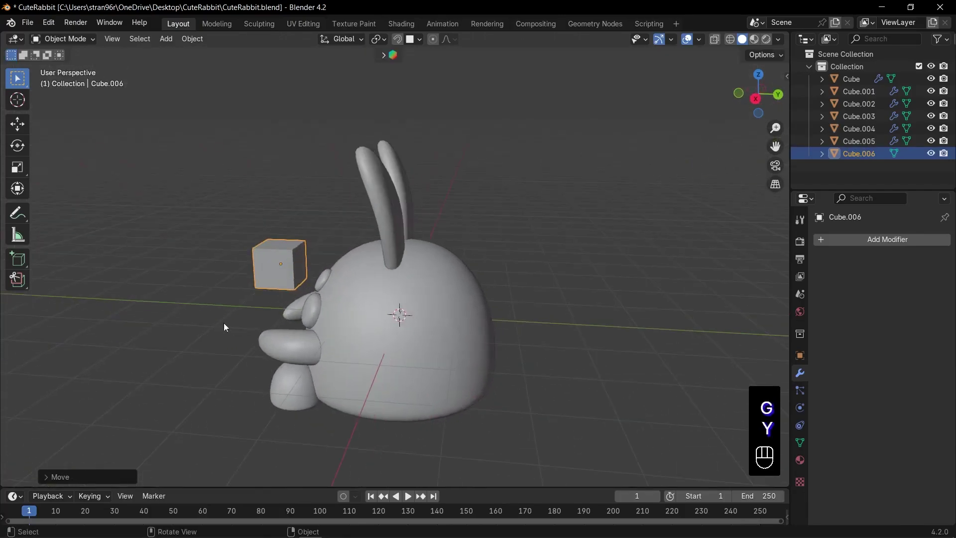
Delete the small cube's back face, the one facing the rabbit
key("Tab")
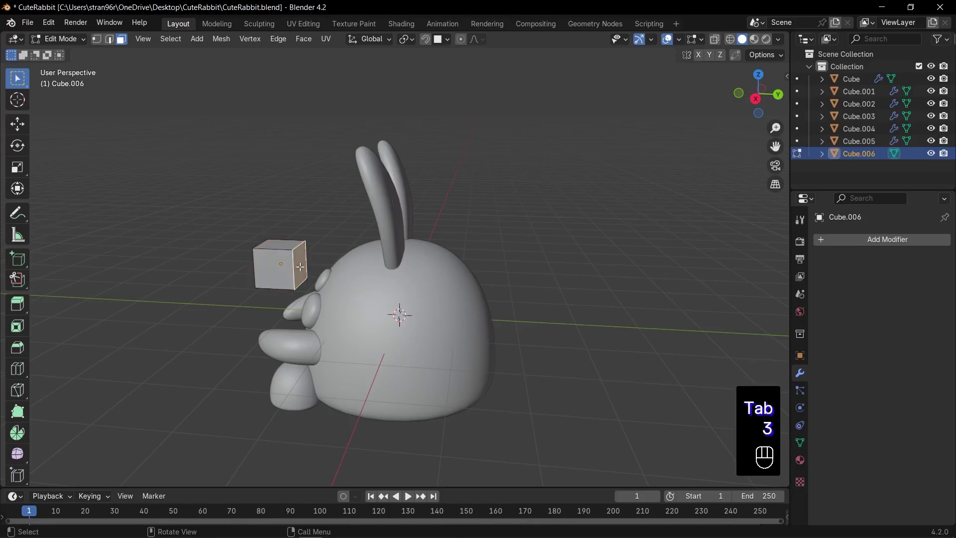
key("x")
left_click(299, 267)
Thin the open cube along Y and apply its rotation and scale
key("Tab")
key("s")
key("y")
left_click(316, 266)
key("ctrl+a")
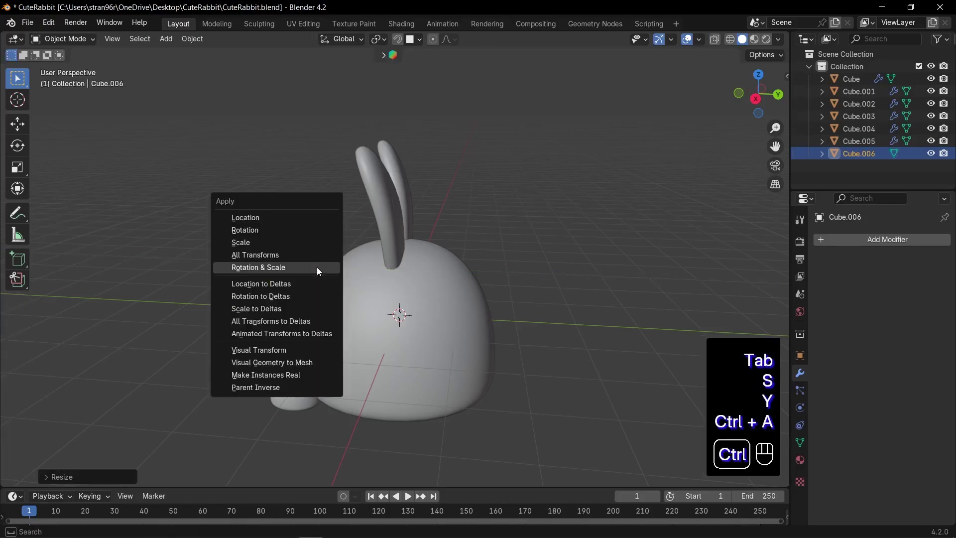
left_click(317, 267)
Flatten all of the open cube's geometry along Z into a wide, low strip
key("KP_1")
scroll(555, 315, "up", 4)
key("Tab")
key("a")
key("s")
key("z")
left_click(427, 280)
Add two evenly spaced vertical loop cuts across the strip
key("ctrl+r")
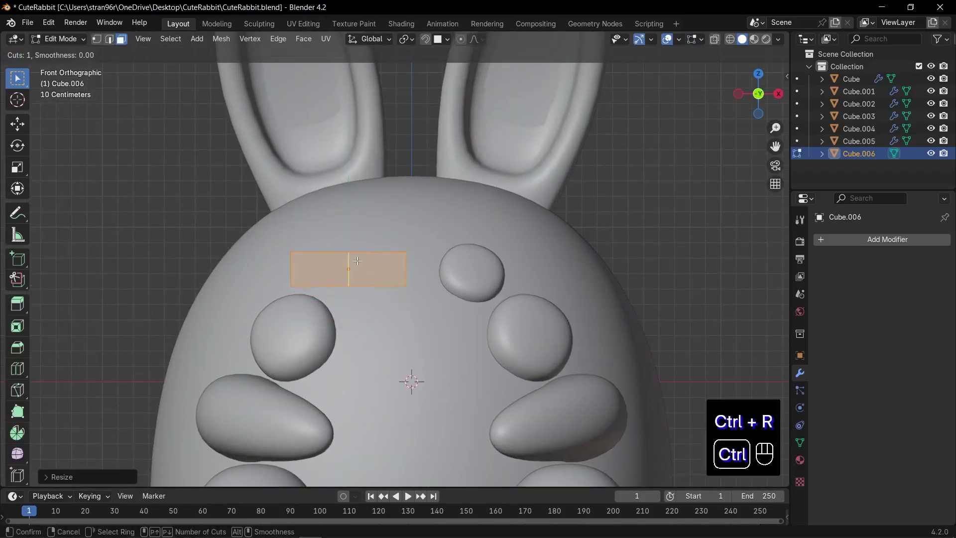
scroll(357, 261, "up", 1)
double_click(357, 261)
Raise the vertices of the strip's left loop cut by about 0.07 m, with X-ray on to select through the mesh
key("1")
key("alt+z")
left_click_drag(312, 239, 346, 300)
key("g")
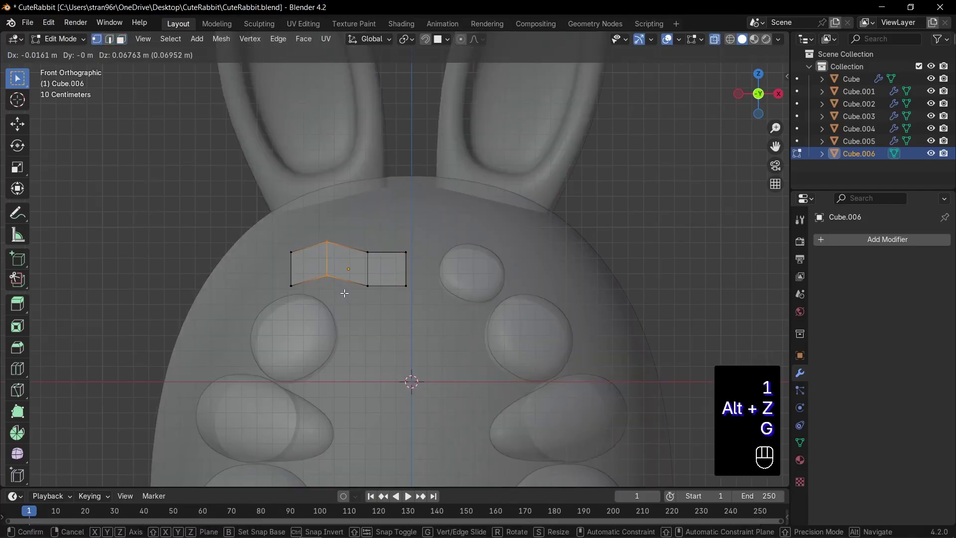
left_click(343, 290)
Lower and tilt the strip's right end, and pull its bottom corner down and to the left
left_click_drag(384, 235, 457, 328)
key("g")
left_click(475, 356)
key("r")
left_click(452, 369)
left_click_drag(399, 294, 437, 333)
key("g")
left_click(416, 356)
Move the vertices of the strip's right loop cut about 0.09 m to the right
left_click_drag(347, 233, 388, 302)
key("g")
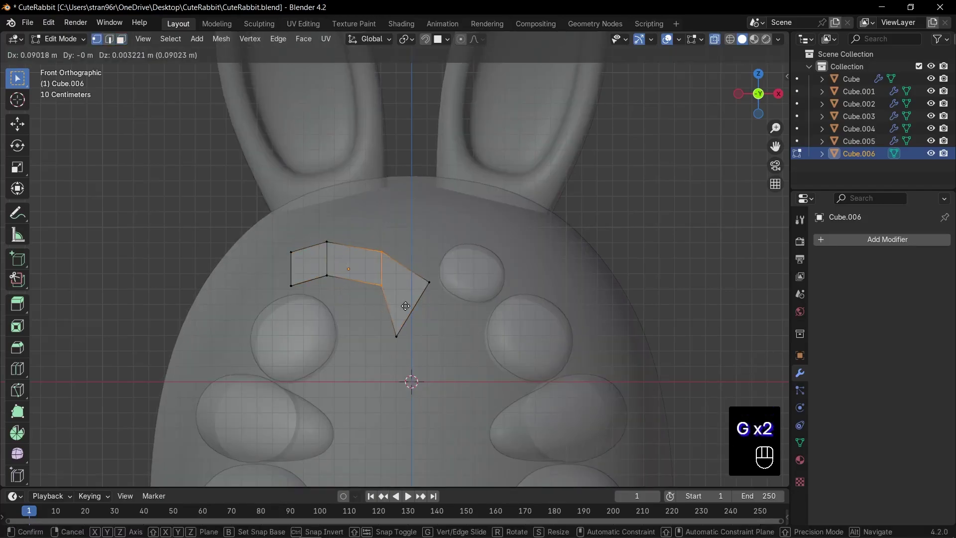
left_click(382, 319)
Tilt the strip's left end and adjust the lower vertices of the inner cuts to follow the arch
left_click_drag(271, 232, 304, 305)
key("r")
left_click(316, 301)
left_click_drag(316, 265, 393, 318)
key("g")
left_click(350, 291)
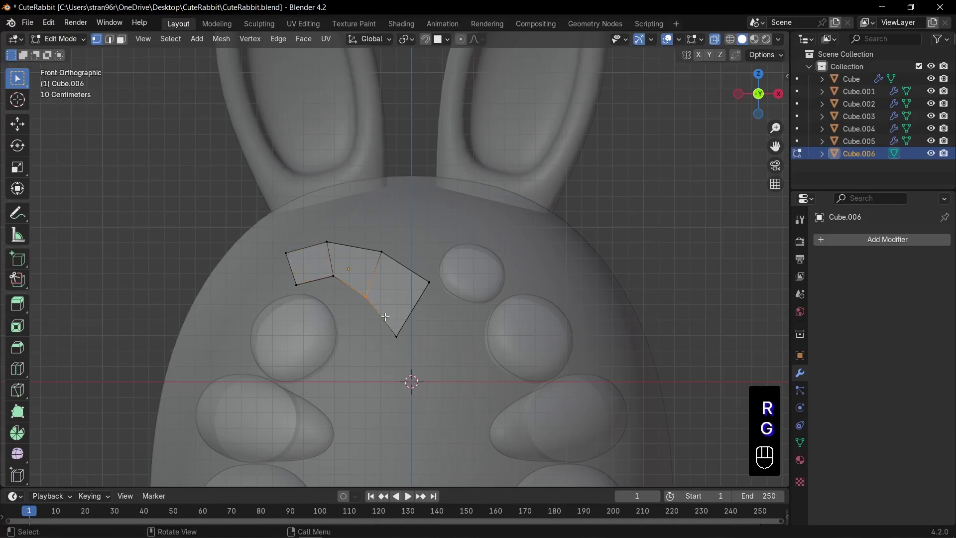
Add a lengthwise loop cut along the arched strip and push its end vertices outward to round the ends
key("g")
key("g")
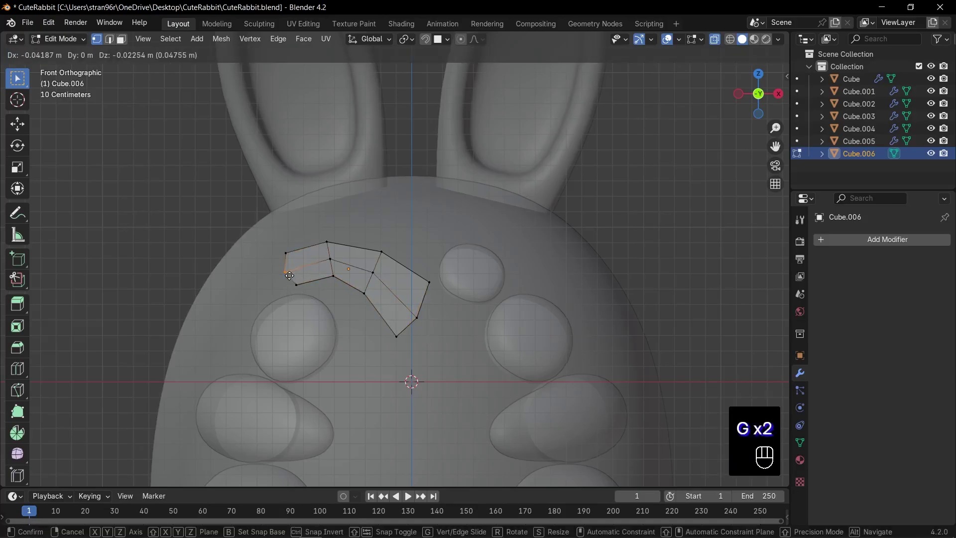
left_click(379, 295)
Scale the arched strip down and add a level-2 Subdivision modifier with X-ray off
key("Tab")
key("s")
left_click(437, 320)
key("alt+z")
key("ctrl+2")
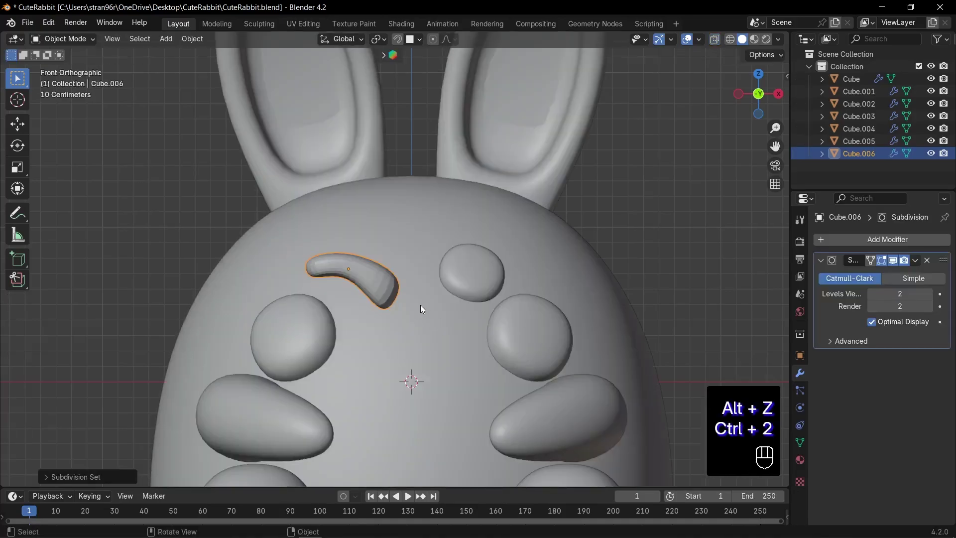
Reshape the thick right part of the arched strip by moving its end and the right cut's lower vertex
key("Tab")
scroll(420, 305, "up", 1)
key("alt+z")
key("g")
left_click(414, 322)
left_click_drag(340, 282, 364, 305)
key("g")
left_click(359, 309)
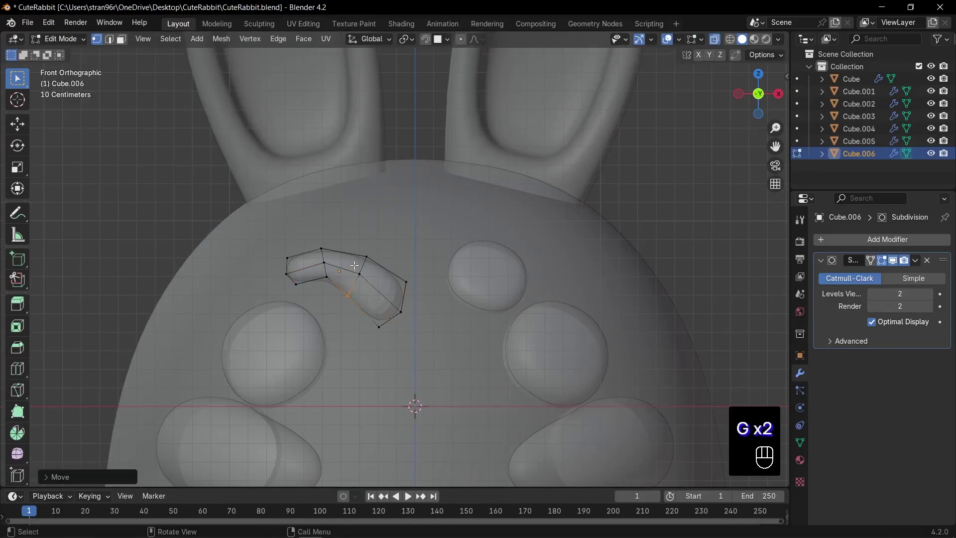
Adjust the upper vertices of the right cut, the left cut and the left end to smooth the arch's curve
left_click_drag(349, 257, 369, 278)
key("g")
left_click(367, 284)
left_click_drag(309, 238, 337, 288)
key("g")
left_click(335, 281)
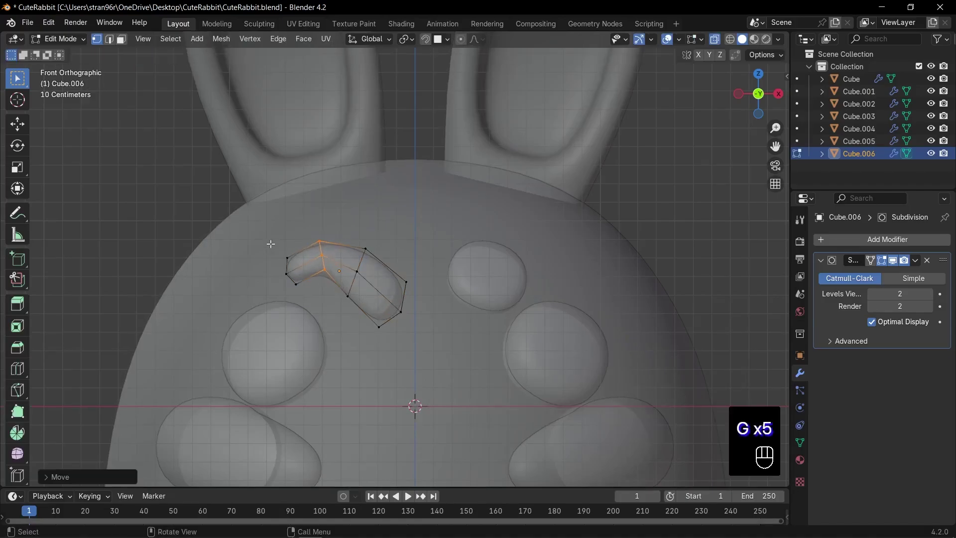
left_click_drag(270, 246, 308, 295)
key("g")
left_click(302, 298)
Rotate the arched strip slightly and shade it smooth
key("Tab")
key("alt+z")
key("r")
left_click(422, 319)
right_click(380, 283)
left_click(380, 283)
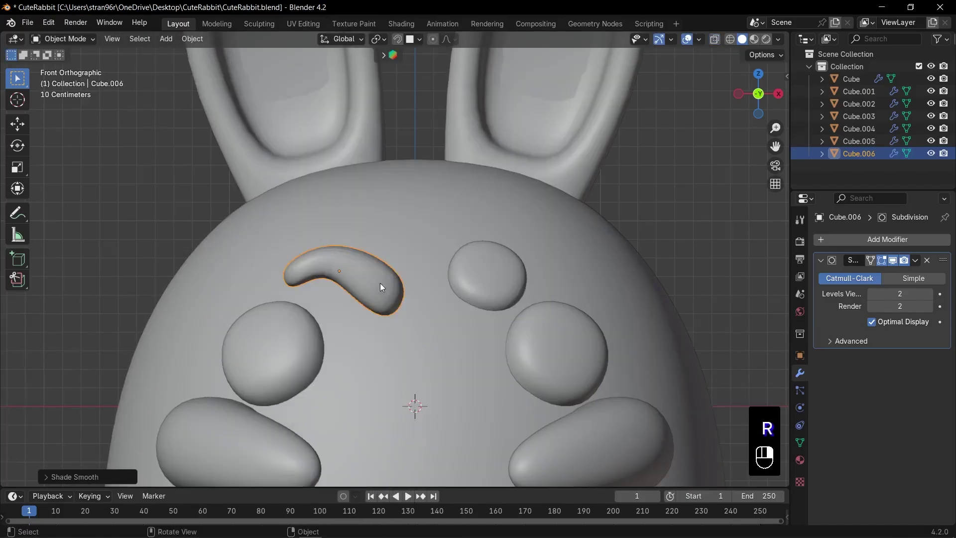
Move the arched strip along Y toward the head and rotate it about Z to follow the face's curve
mouse_move(446, 312)
middle_mouse_down()
mouse_move(411, 337)
mouse_move(451, 291)
mouse_move(449, 299)
middle_mouse_up()
key("g")
key("y")
left_click(470, 318)
key("r")
key("z")
left_click(436, 347)
Tilt the arched strip about X, shift it along Y until it sits on the face, and deselect it
key("r")
key("x")
left_click(405, 324)
middle_click_drag(405, 324, 405, 324)
key("g")
key("y")
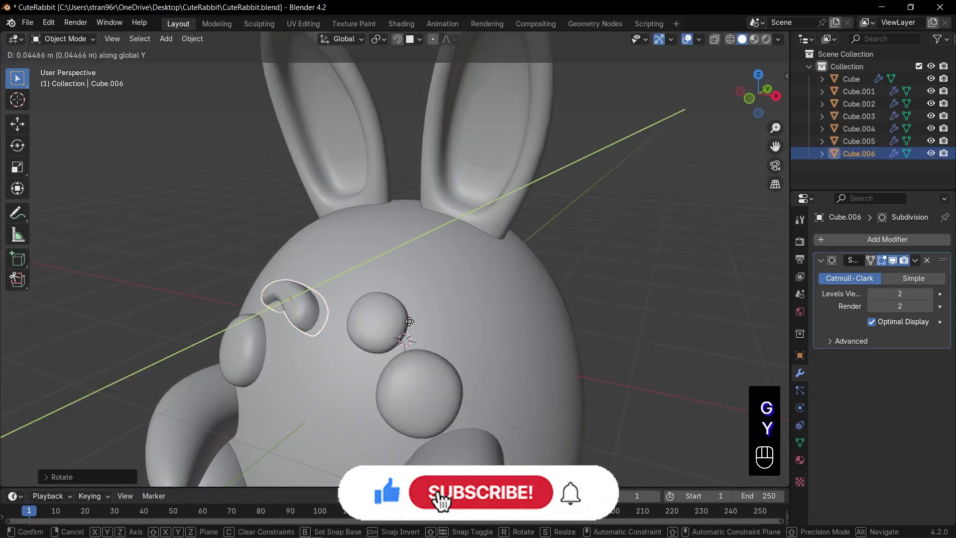
left_click(411, 321)
key("KP_1")
scroll(450, 294, "up", 3)
scroll(674, 211, "down", 4)
left_click(674, 210)
scroll(480, 275, "up", 3)
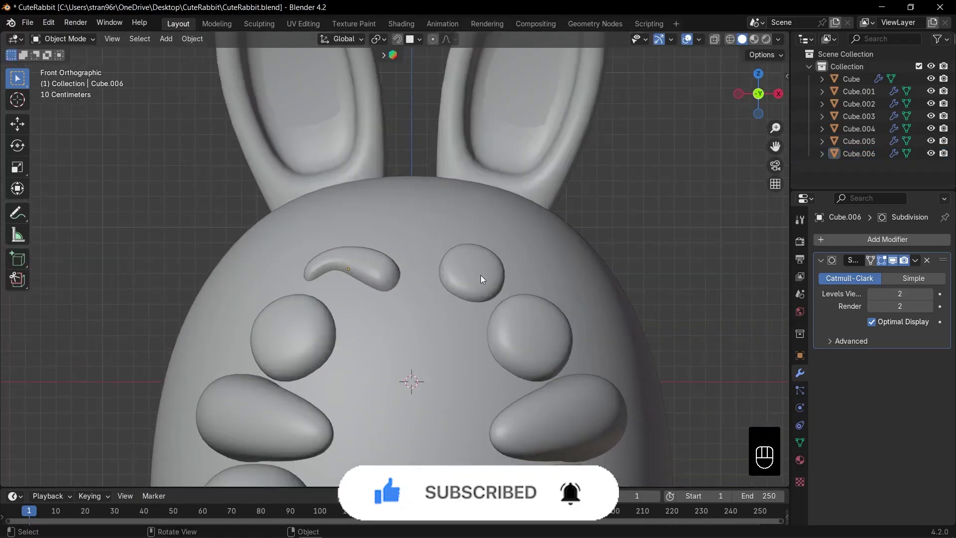
Move the round eye slightly toward the centre of the face
left_click(478, 275)
key("g")
left_click(462, 279)
Scale the mirrored cheeks up slightly
left_click(530, 334)
key("s")
left_click(644, 332)
key("g")
key("s")
left_click(611, 338)
scroll(611, 337, "down", 4)
left_click(611, 339)
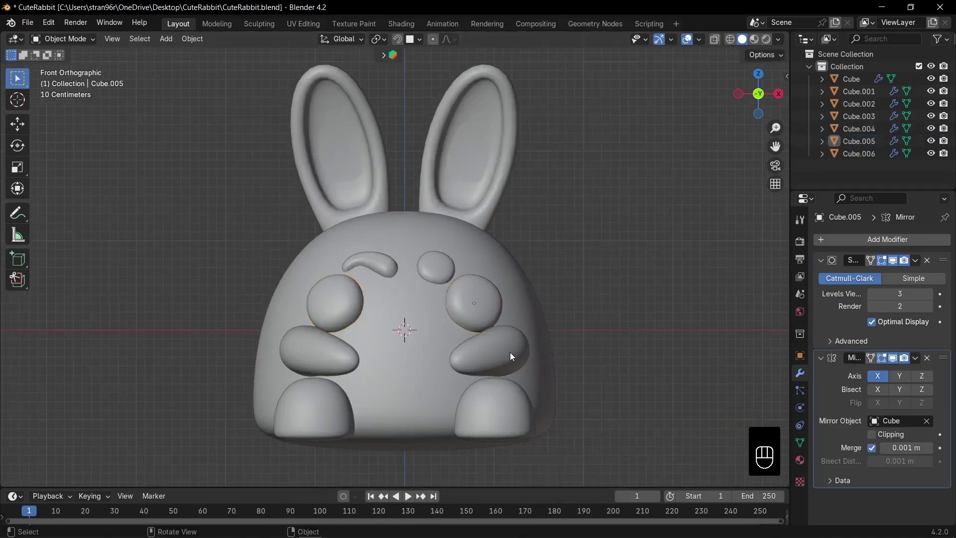
Add a cube and move it along Y to stand in front of the rabbit's body
key("shift+a")
mouse_move(524, 262)
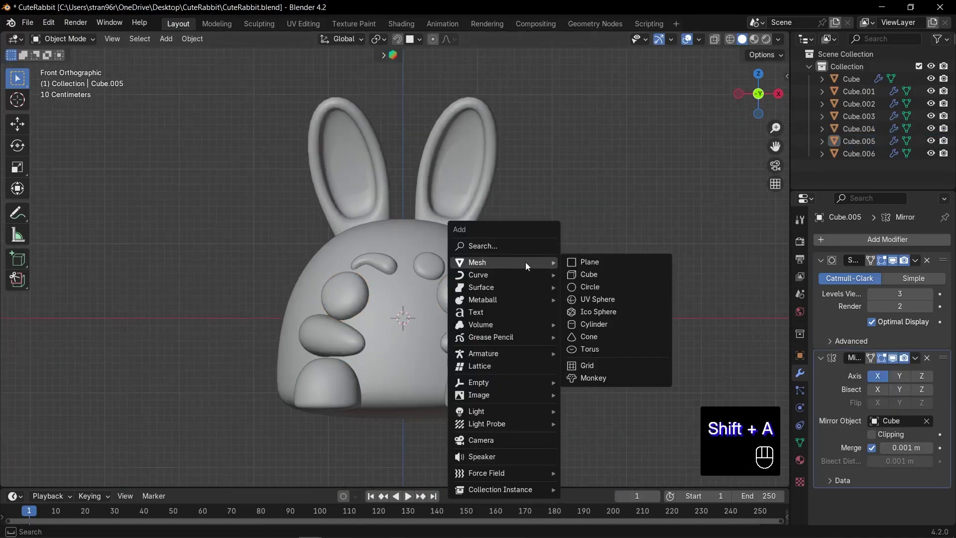
left_click(577, 275)
middle_click_drag(578, 277, 509, 301)
key("g")
key("y")
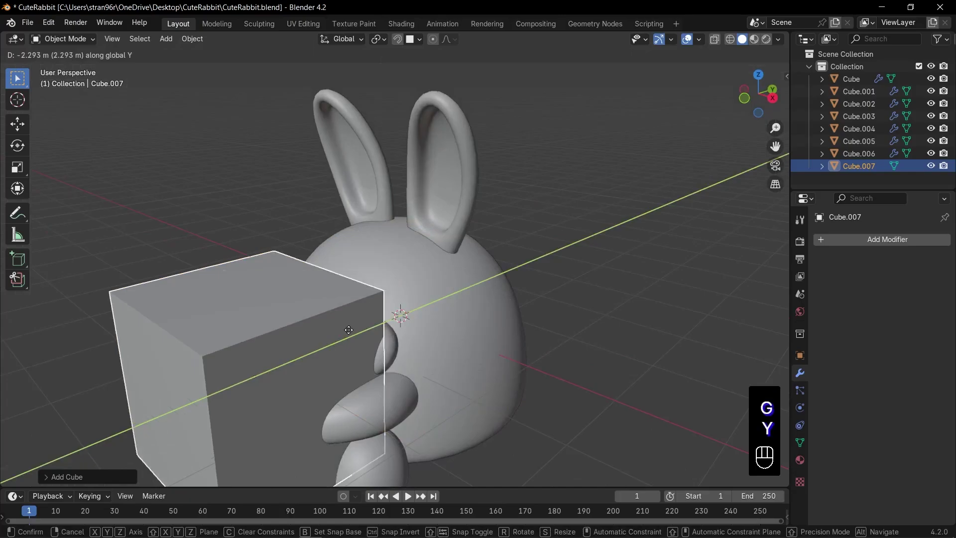
left_click(349, 331)
Scale the new cube down and delete its back face, the one facing the body
key("KP_1")
key("s")
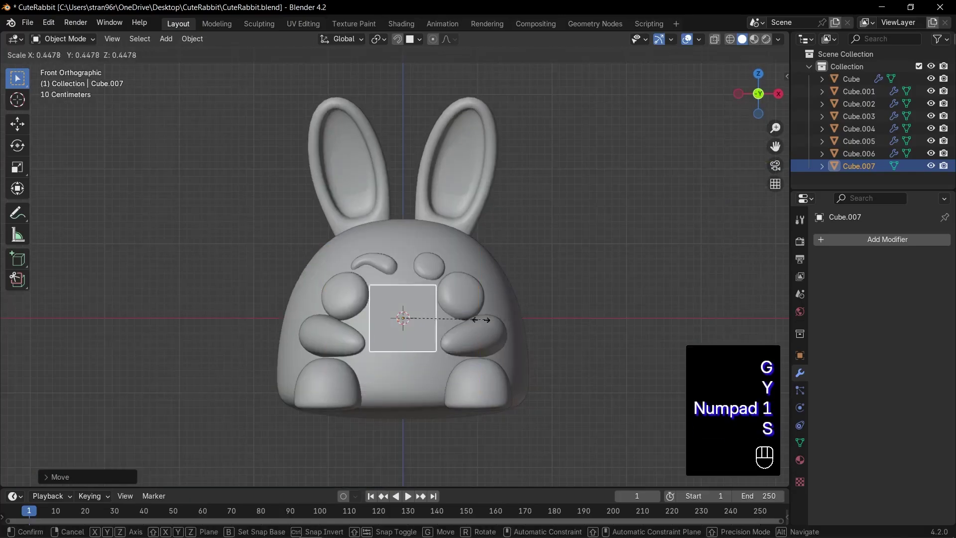
left_click(445, 321)
middle_click_drag(436, 322, 314, 335)
key("Tab")
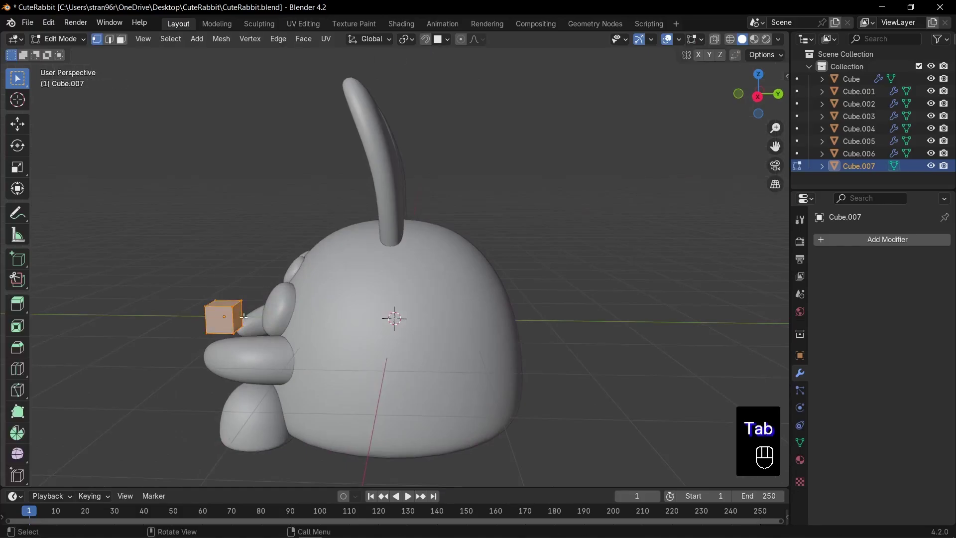
key("x")
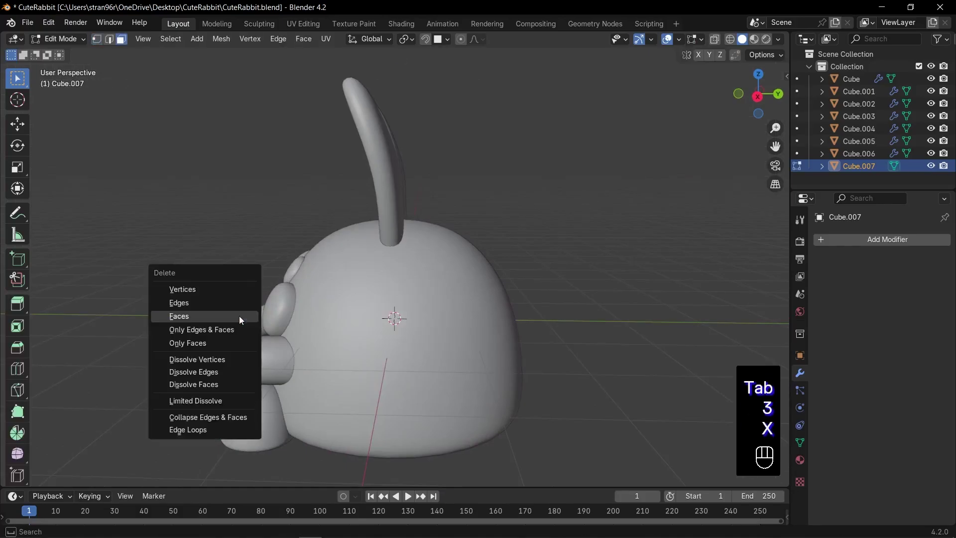
Flatten the cube's mesh along Z and stretch it along X into a wide, thin bar
key("a")
key("KP_1")
key("KP_Decimal")
key("s")
key("z")
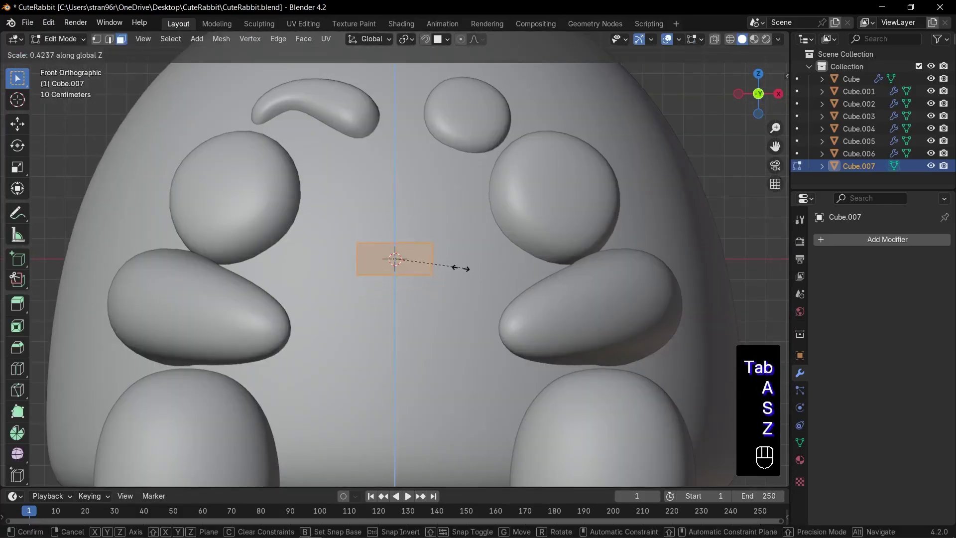
left_click(453, 267)
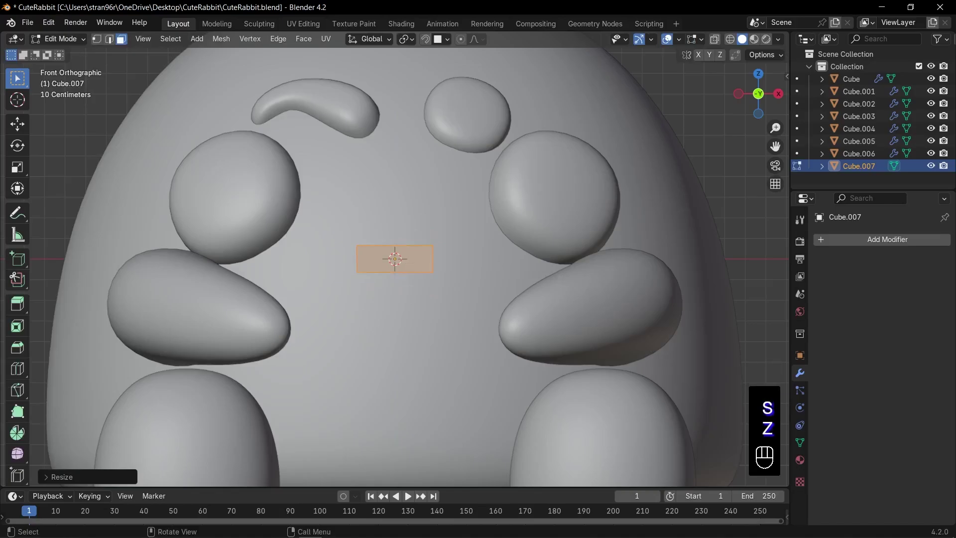
key("s")
key("x")
left_click(550, 269)
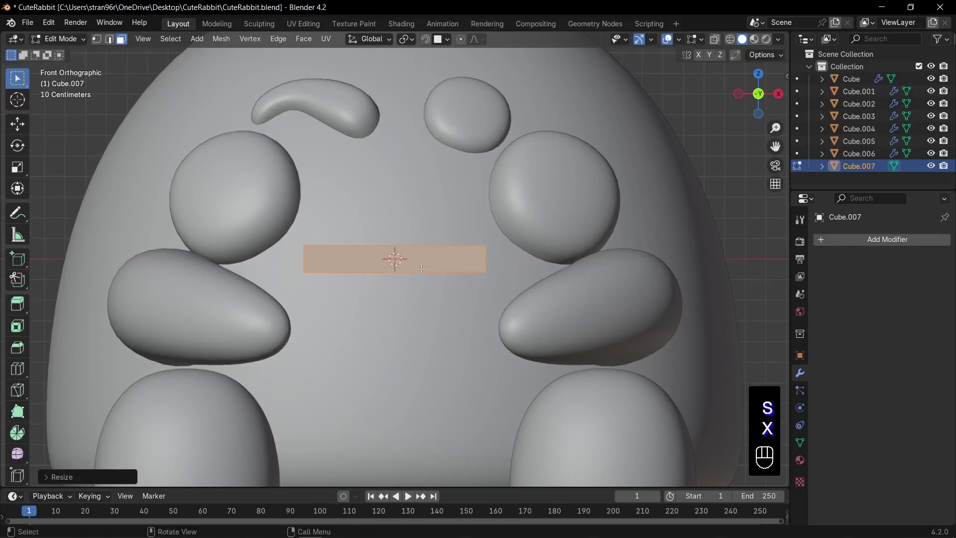
Add three vertical loop cuts to the bar and raise the middle cut along Z into a peak
key("ctrl+r")
left_click(395, 256)
right_click(394, 255)
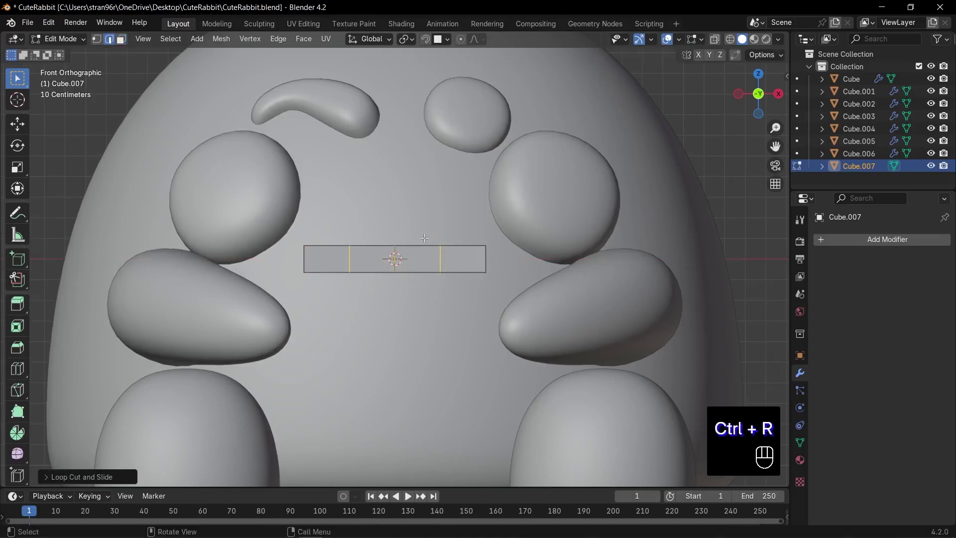
key("1")
key("alt+z")
left_click_drag(378, 217, 406, 298)
key("g")
key("z")
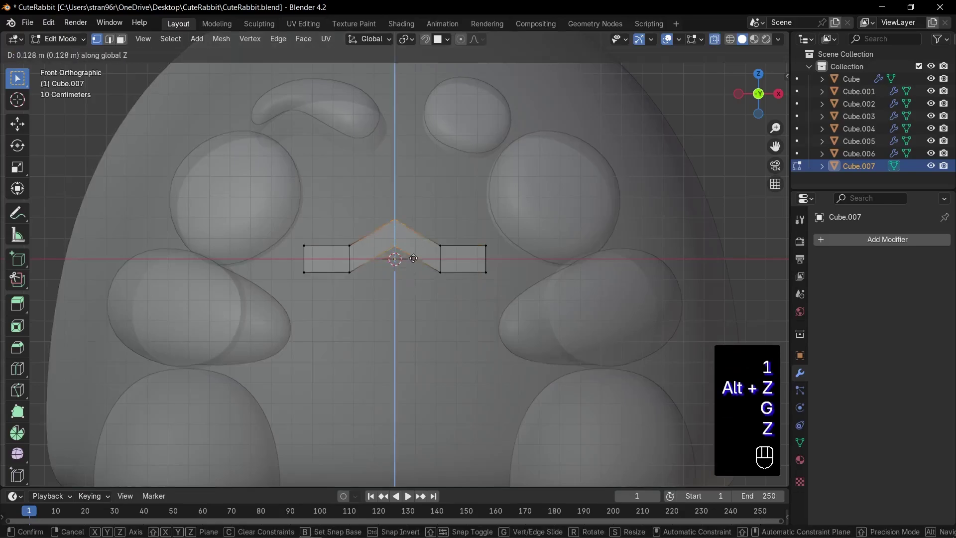
left_click(416, 199)
Raise the bar's two outer cuts about 0.12 m along Z
left_click_drag(320, 225, 463, 311)
key("g")
key("z")
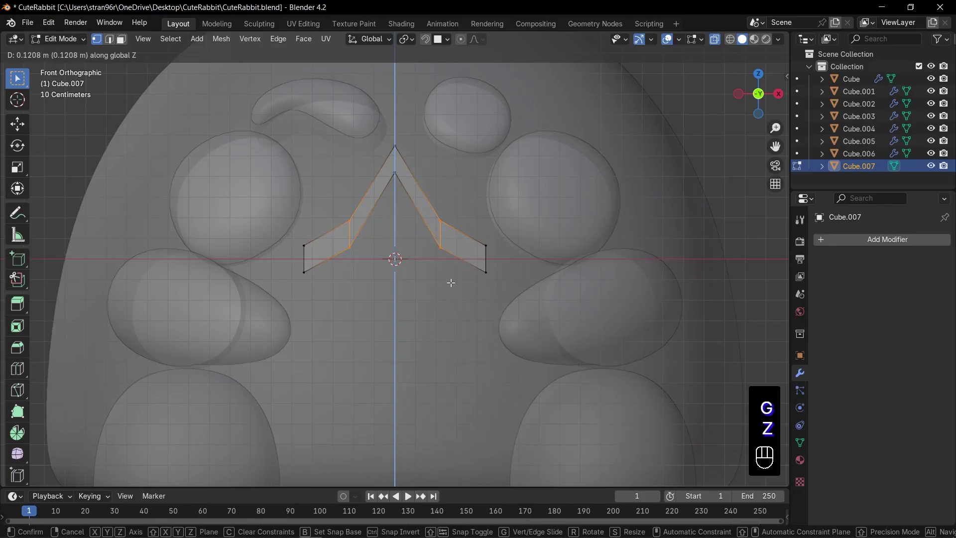
left_click(450, 283)
scroll(417, 260, "down", 1)
Lower the bar's whole mesh so its peak meets the origin, and raise the object along Z between the cheeks with X-ray off
key("a")
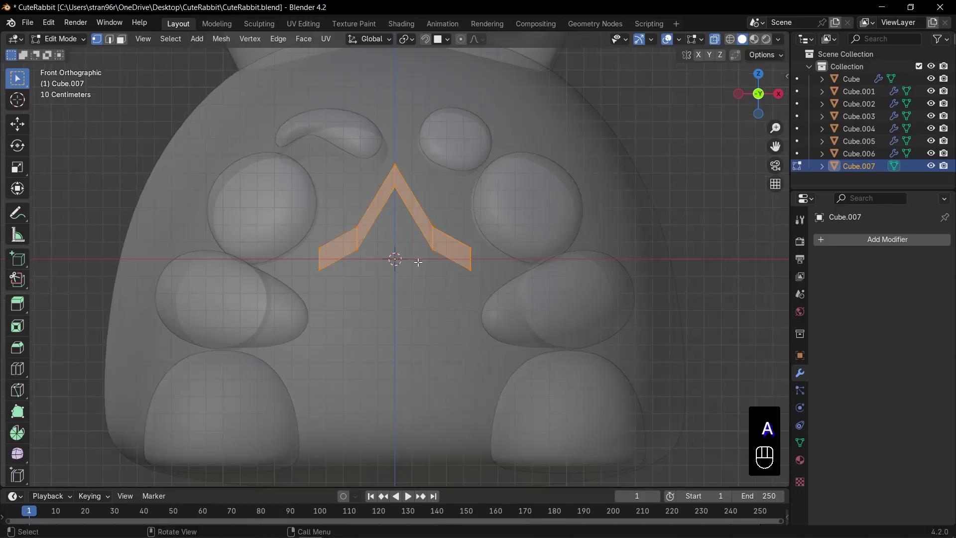
key("g")
key("z")
left_click(429, 336)
key("Tab")
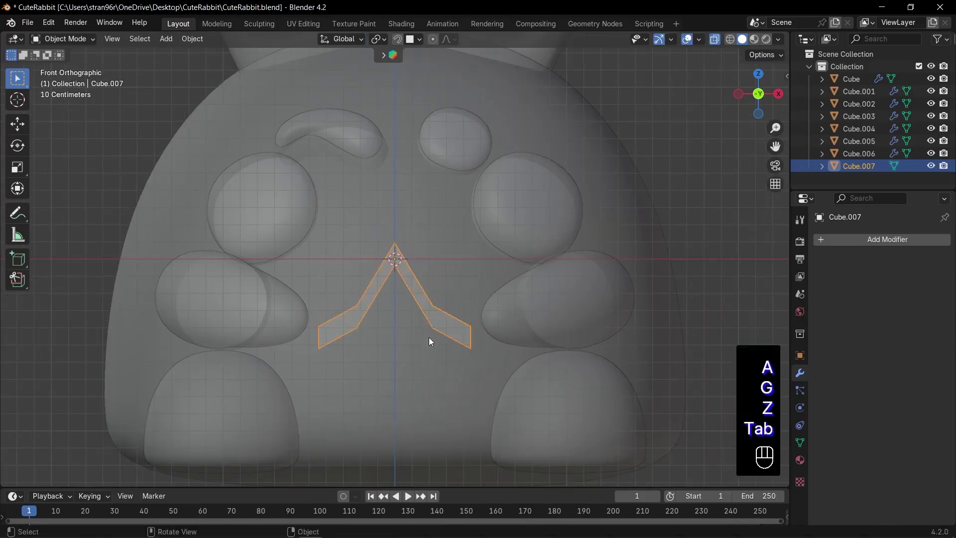
key("alt+z")
key("g")
key("z")
left_click(420, 270)
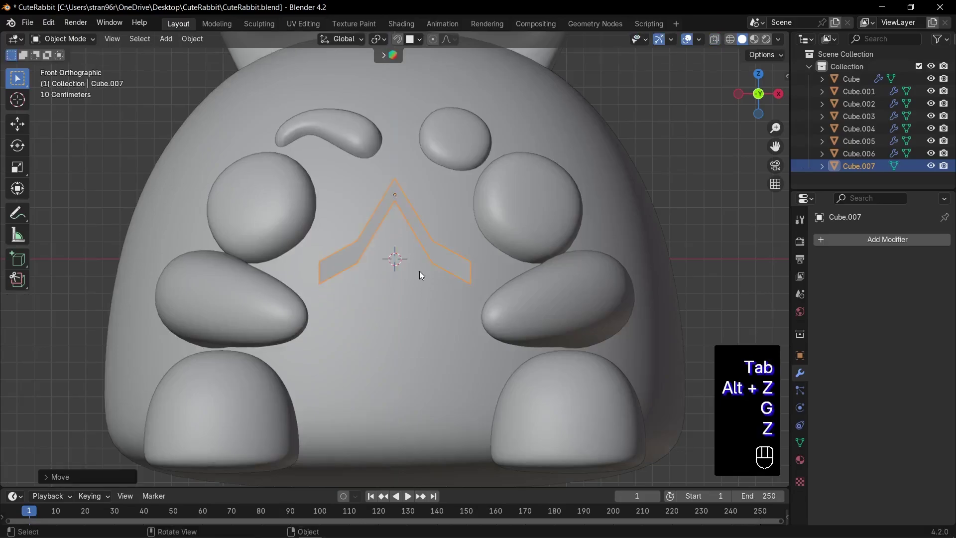
Add a level-3 Subdivision modifier to the bent mouth bar and shade it smooth
key("ctrl+3")
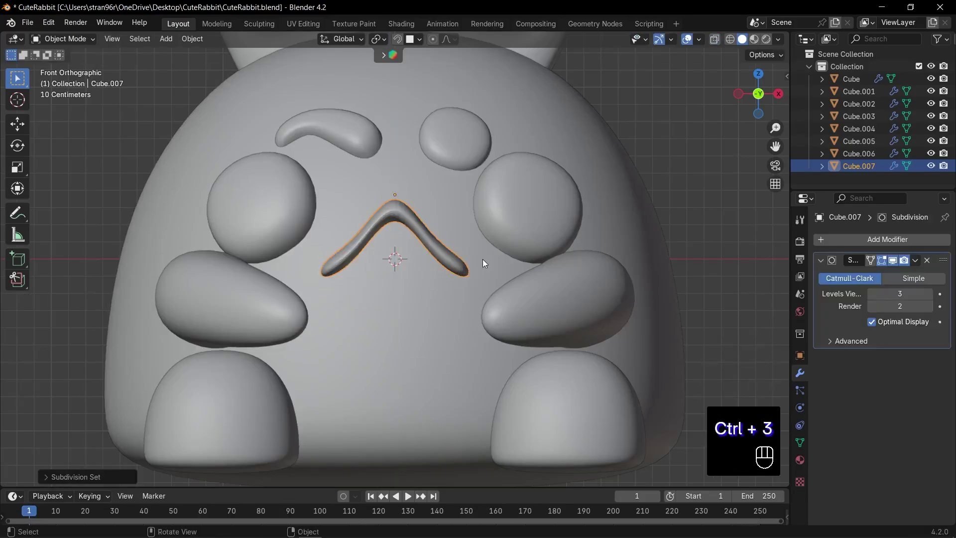
middle_click_drag(482, 262, 453, 249)
right_click(426, 244)
left_click(427, 244)
Thin the mouth bar along Y and move it back along Y against the face
key("s")
key("y")
left_click(478, 259)
key("g")
key("y")
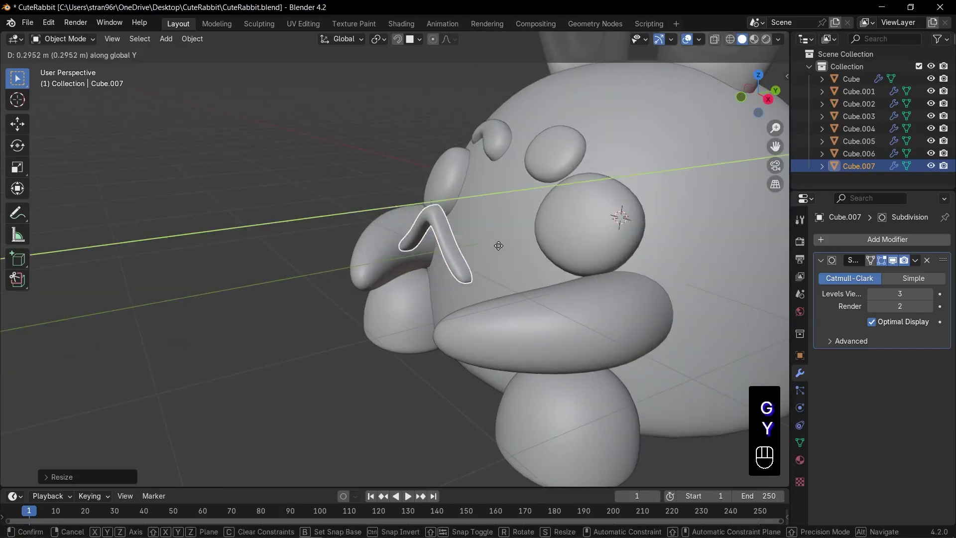
left_click(544, 236)
Tilt the mouth bar slightly in the right side view to match the slope of the face
key("KP_5")
key("KP_3")
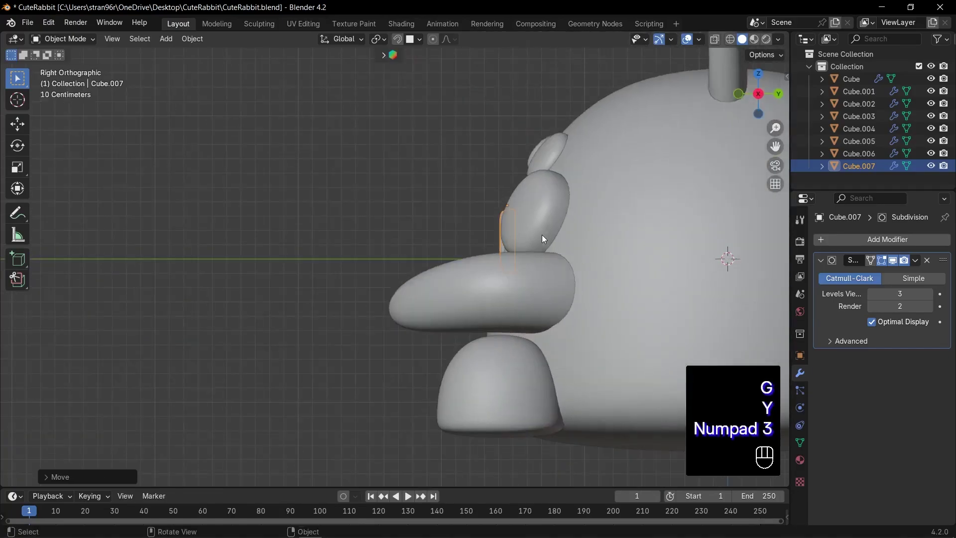
key("r")
left_click(509, 256)
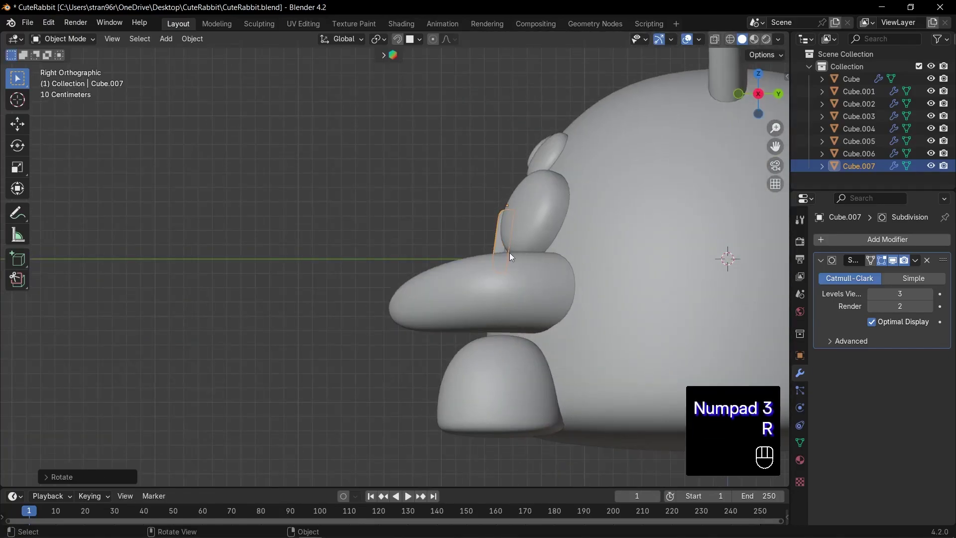
middle_click_drag(510, 256, 581, 265)
key("s")
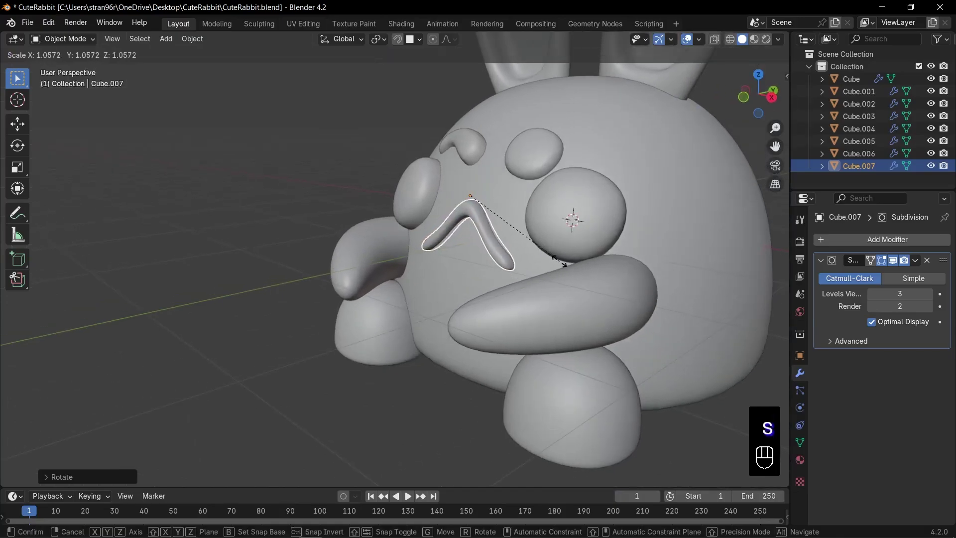
key("Escape")
Lower the bottom vertices at the mouth bar's middle and both ends along Z to thicken it
key("KP_1")
key("Tab")
key("alt+z")
left_click_drag(523, 279, 438, 308)
left_click_drag(381, 161, 408, 184, "shift")
left_click_drag(351, 252, 271, 307, "shift")
key("g")
key("z")
left_click(443, 276)
Raise the mouth bar's whole mesh slightly along Z and return to Object Mode with X-ray off
key("a")
key("g")
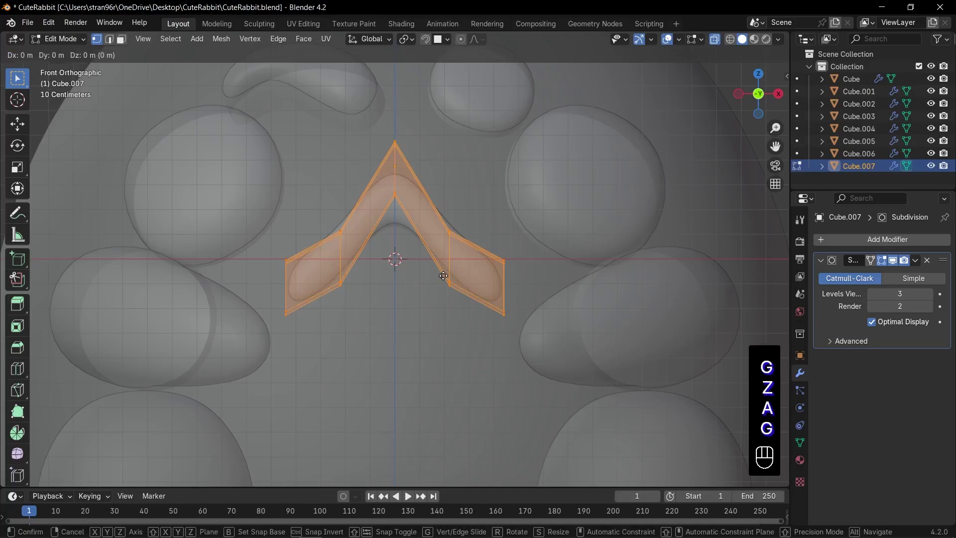
key("z")
left_click(444, 249)
key("Tab")
key("alt+z")
Move the mouth bar along Y onto the face surface and tilt it about X to fit
middle_click_drag(542, 264, 599, 279)
key("g")
key("y")
left_click(538, 280)
key("r")
key("x")
left_click(517, 288)
scroll(599, 279, "down", 5)
left_click(599, 278)
key("KP_1")
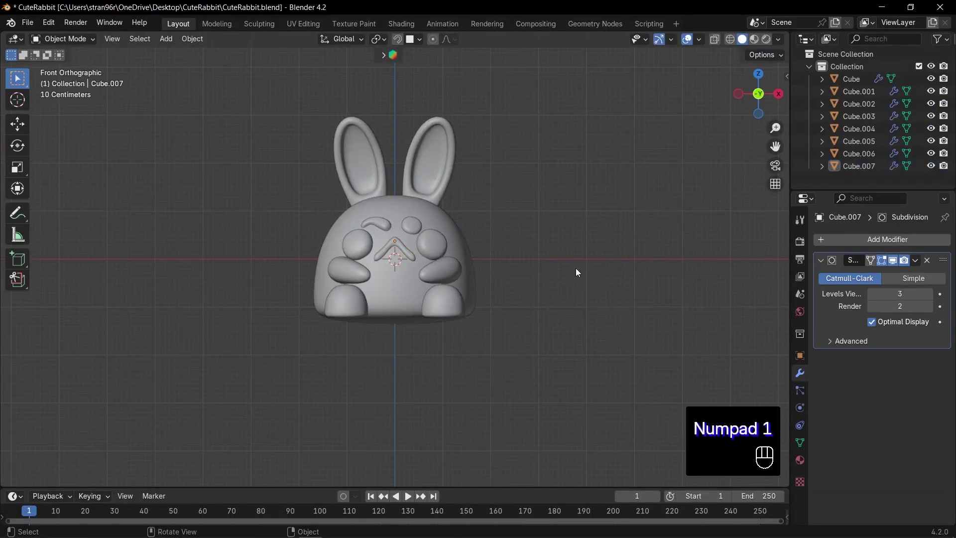
Add a cube for the carrot and place it beside the rabbit, about 2.8 m along X and 0.5 m up
key("shift+a")
mouse_move(573, 264)
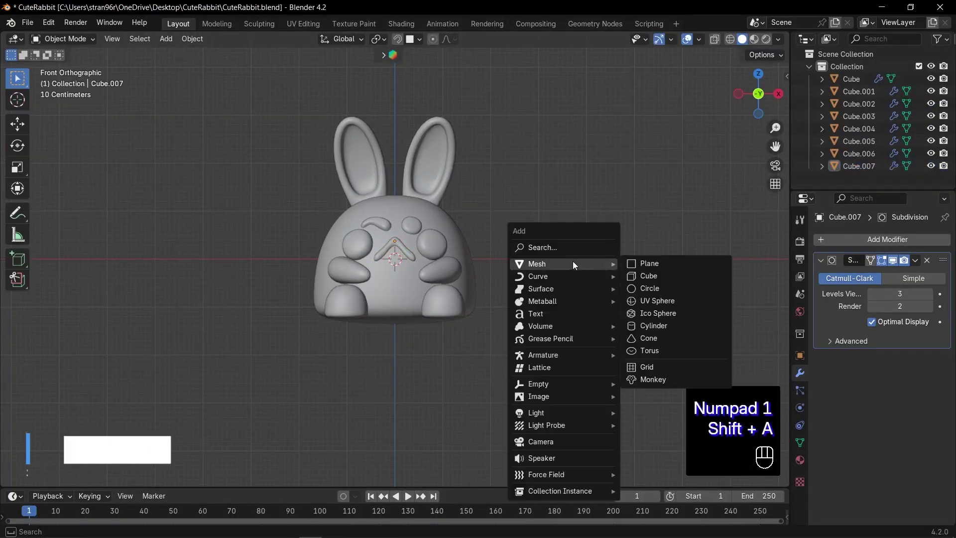
left_click(658, 274)
middle_click_drag(587, 274, 518, 327, "shift")
key("g")
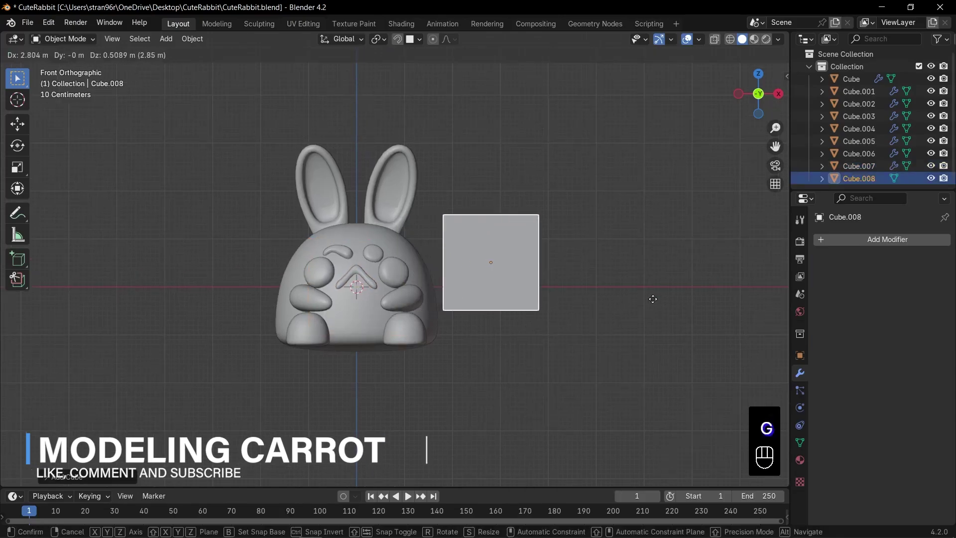
left_click(652, 299)
Scale the carrot cube down in X and Y only, making a narrow upright block
middle_click_drag(652, 298, 674, 288)
key("s")
key("shift+z")
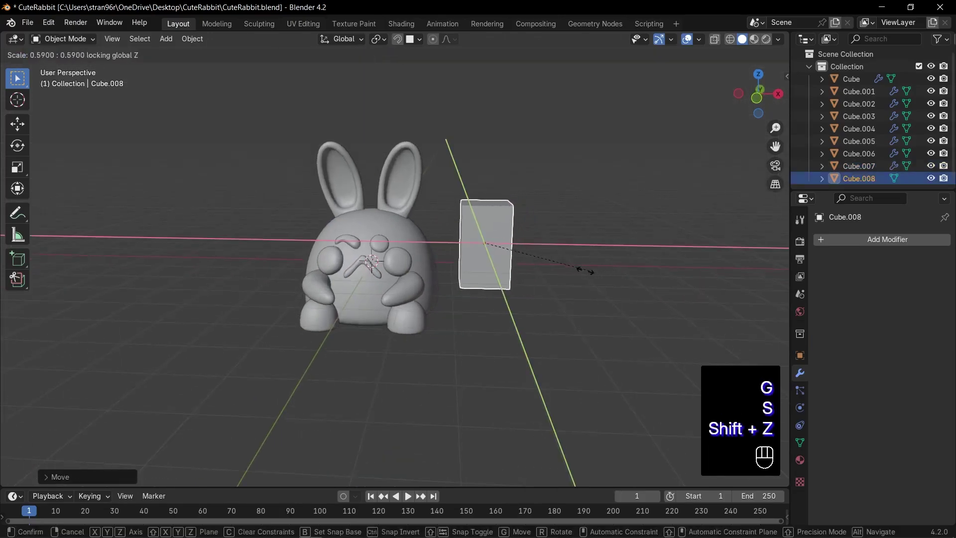
left_click(560, 268)
key("KP_1")
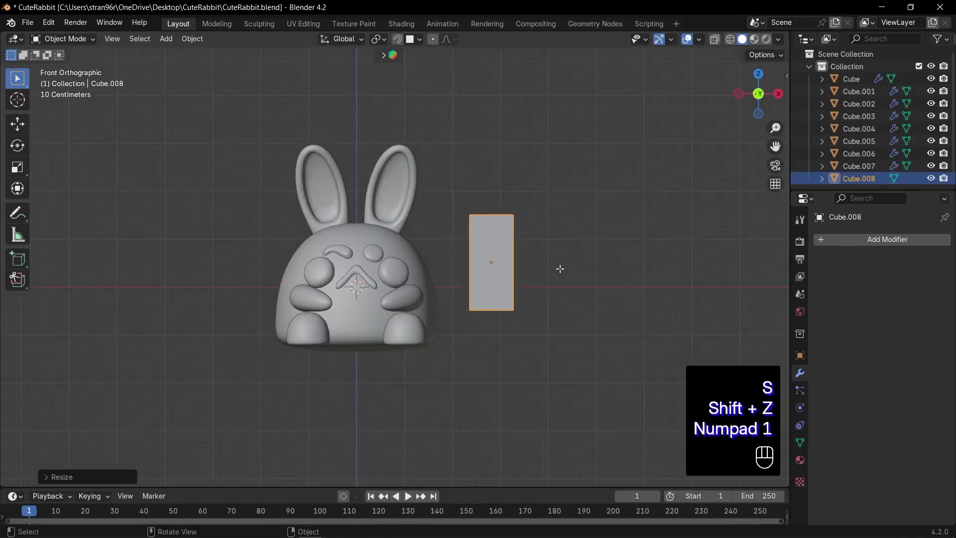
Add three horizontal loop cuts to the carrot block
key("Tab")
key("ctrl+r")
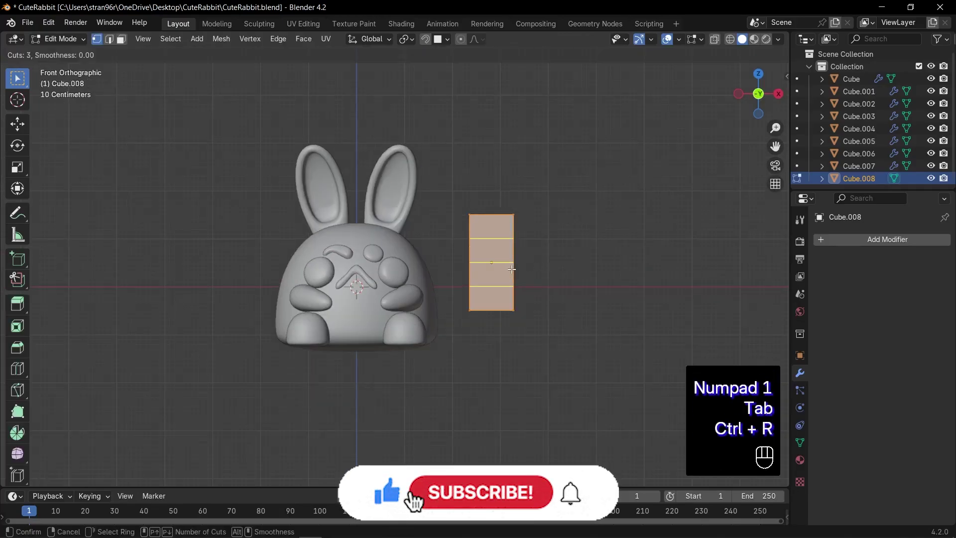
left_click(512, 269)
right_click(512, 269)
Scale the carrot block's bottom vertices down with X-ray on to taper its lower end
key("1")
key("alt+z")
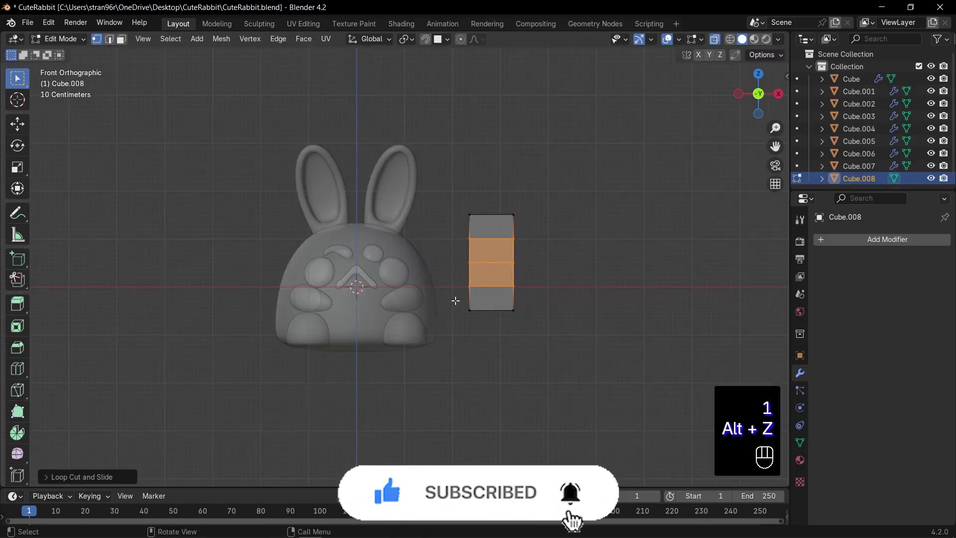
left_click_drag(455, 300, 550, 328)
key("s")
left_click(549, 323)
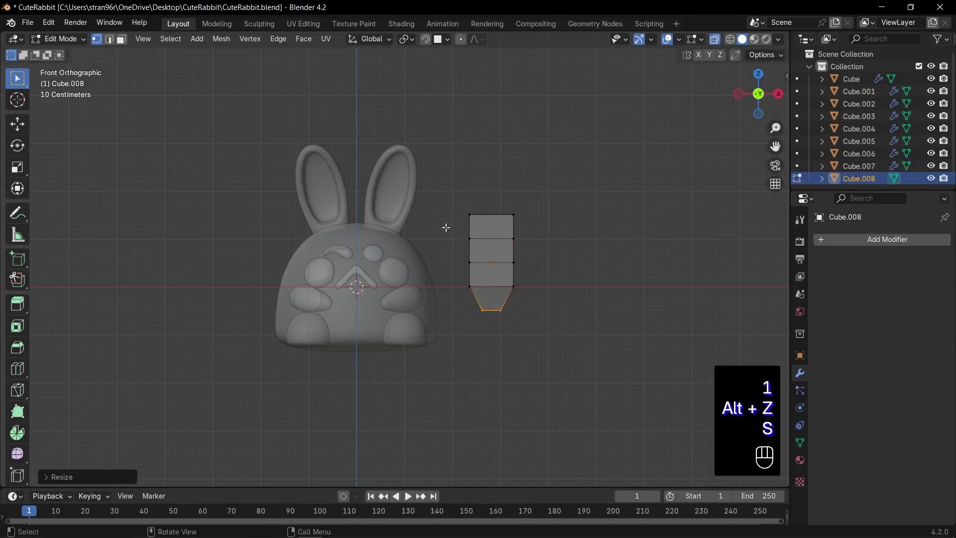
Widen the carrot block's upper and middle cuts
left_click_drag(446, 227, 521, 279)
key("s")
left_click(501, 257)
key("s")
left_click(566, 274)
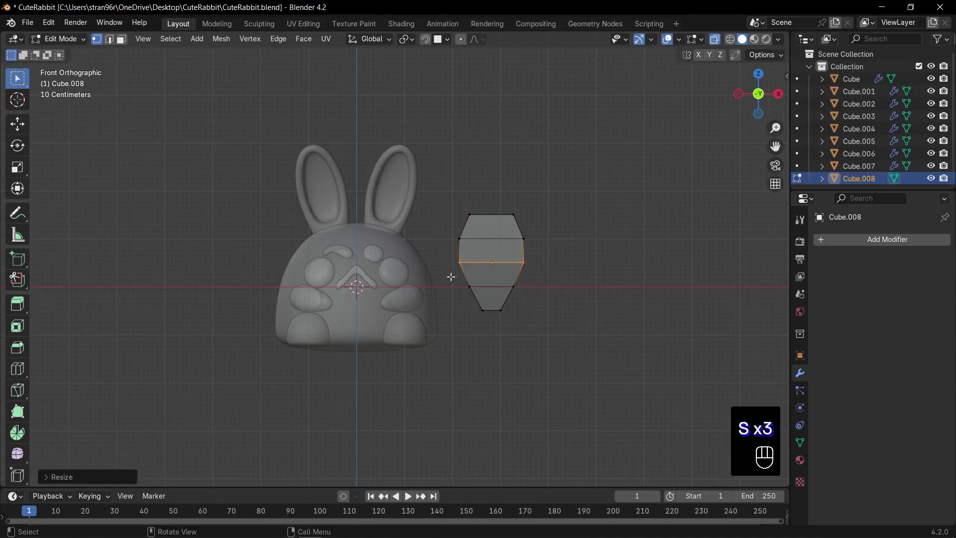
Rescale the carrot's lowest cut and its top two vertex rows to refine the tapered outline
left_click_drag(449, 276, 540, 298)
key("s")
left_click(542, 299)
left_click_drag(452, 198, 566, 243)
key("s")
left_click(554, 239)
Apply the carrot's object transform, turn X-ray off, add a level-3 Subdivision modifier and deselect it
key("Tab")
key("ctrl+a")
left_click(554, 238)
key("alt+z")
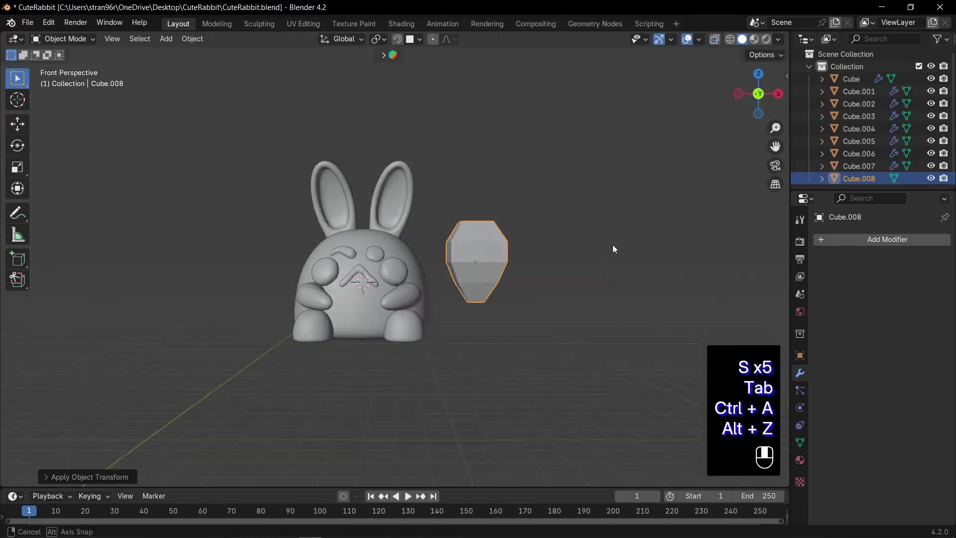
middle_click_drag(612, 244, 473, 300)
key("ctrl+3")
key("KP_1")
scroll(584, 275, "up", 2)
scroll(518, 291, "down", 1)
left_click(517, 291)
Add a cube in front view and place it above the carrot body
key("shift+a")
mouse_move(509, 296)
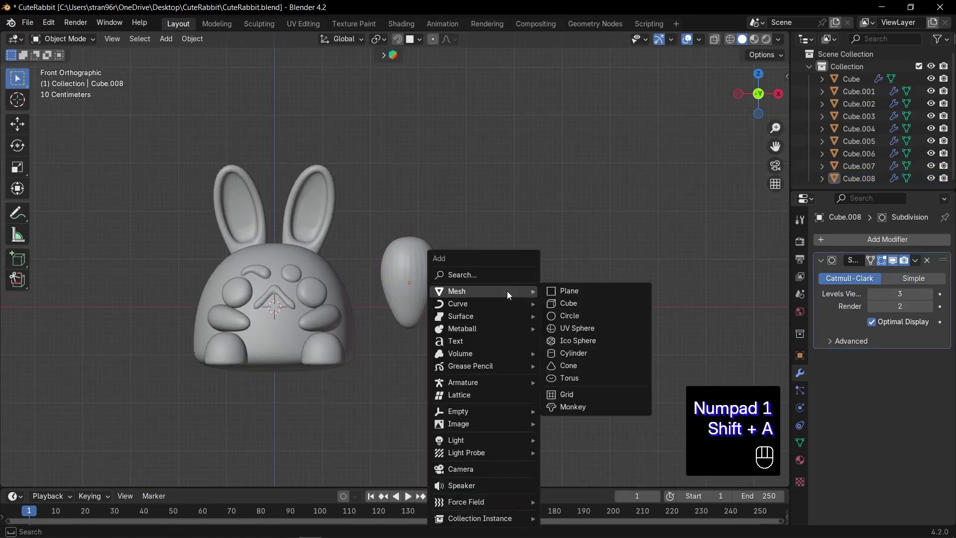
left_click(572, 303)
key("g")
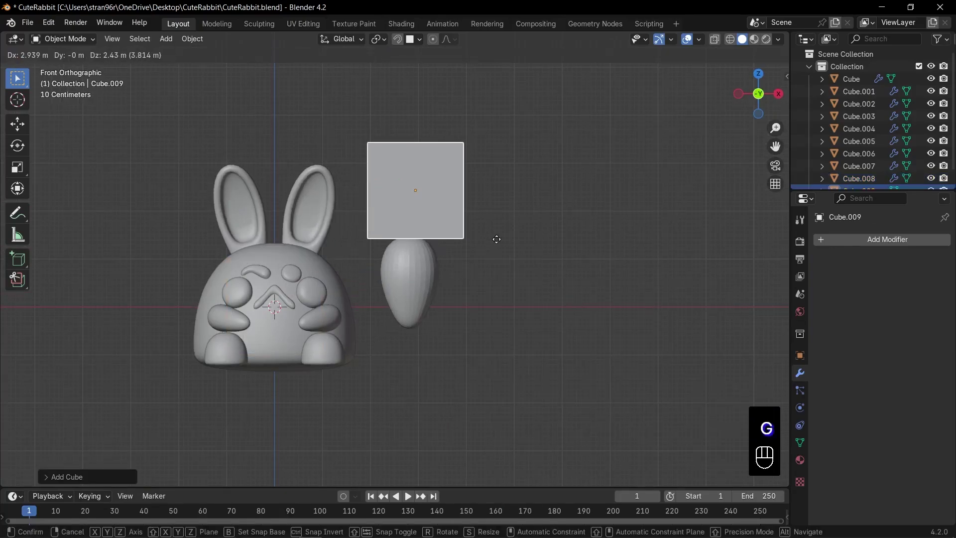
left_click(496, 231)
Scale the new cube down, flatten it along Y, narrow it along X and apply its transform
middle_click_drag(498, 231, 449, 251)
key("s")
left_click(529, 199)
key("s")
key("y")
left_click(540, 191)
key("KP_1")
key("s")
key("x")
left_click(476, 186)
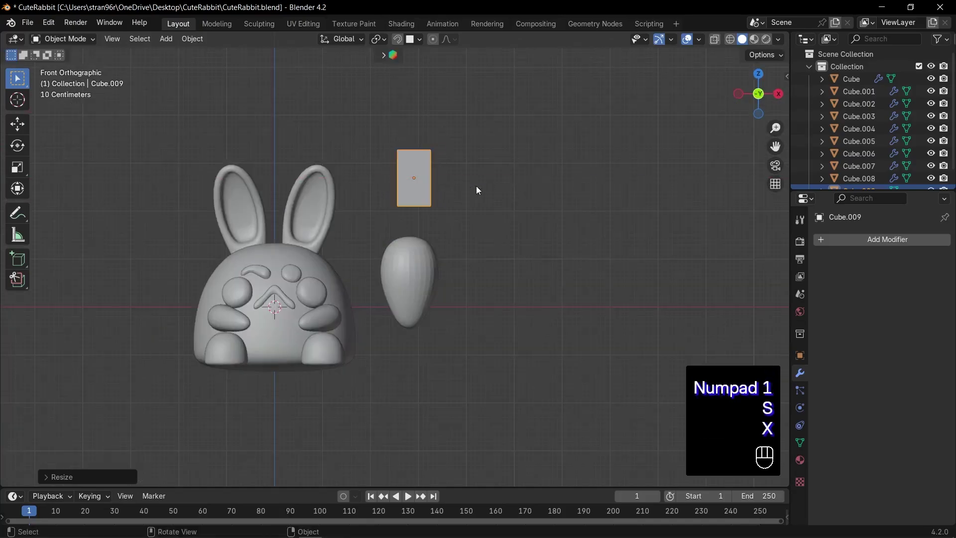
scroll(465, 271, "up", 2)
key("ctrl+a")
left_click(465, 271)
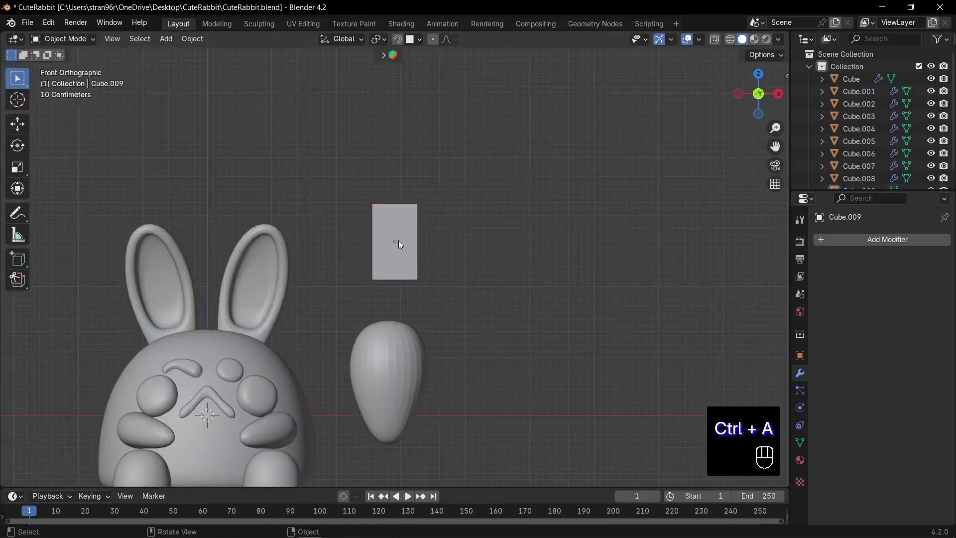
Cut the block vertically down its centre and delete its -X half with X-ray on
key("Tab")
scroll(402, 243, "up", 2)
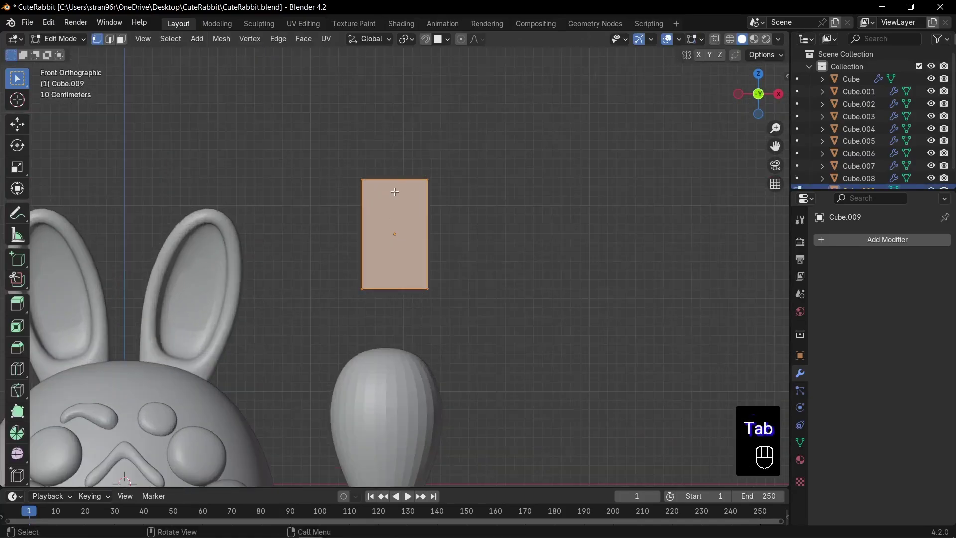
key("ctrl+r")
left_click(411, 198)
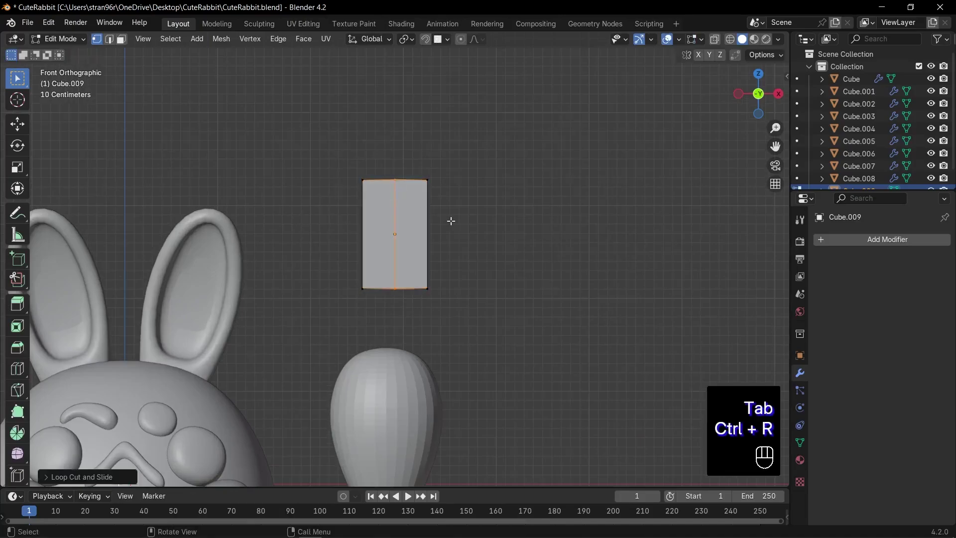
key("3")
key("alt+z")
left_click(379, 234)
key("x")
left_click(527, 311)
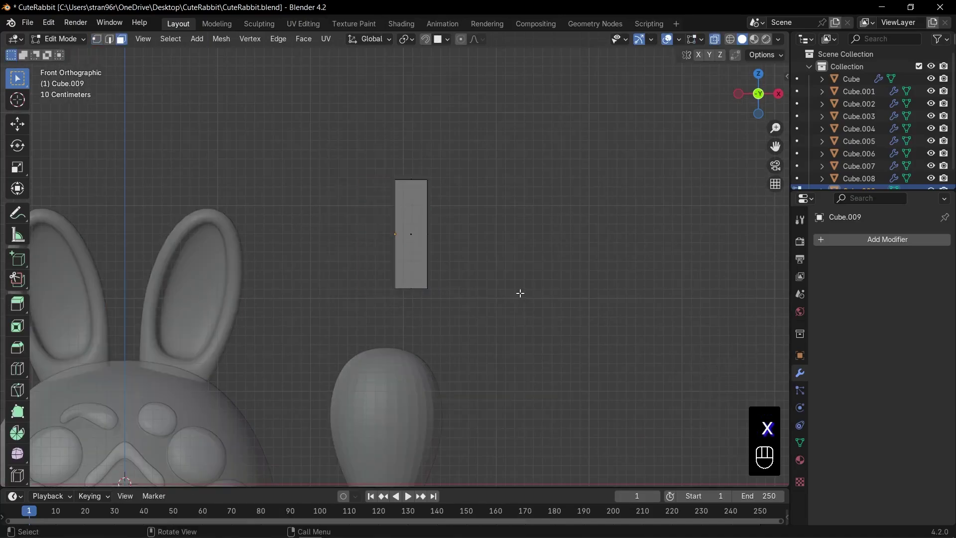
Add a Mirror modifier on the X axis to the half block and collapse its settings
key("Tab")
left_click(894, 244)
type("ni")
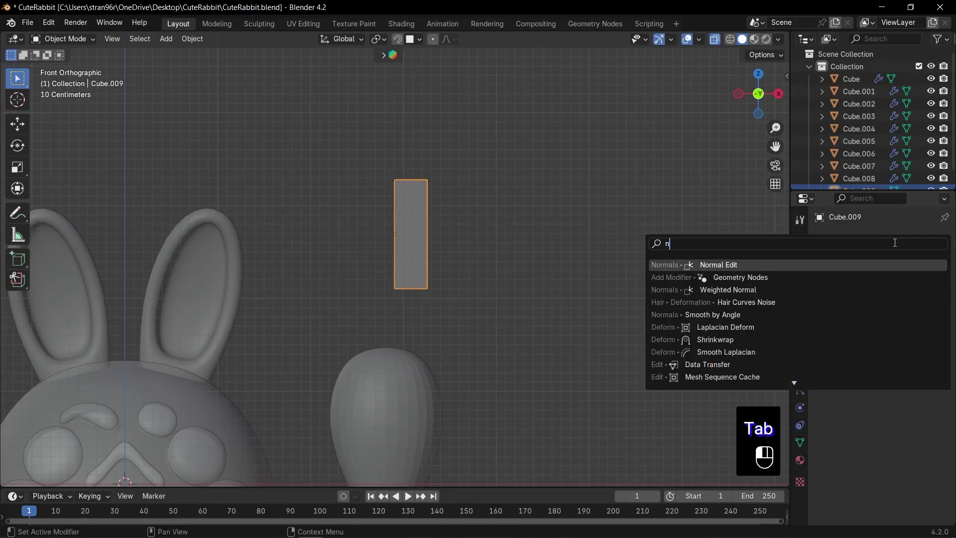
key("BackSpace")
key("BackSpace")
key("BackSpace")
type("mi")
key("Return")
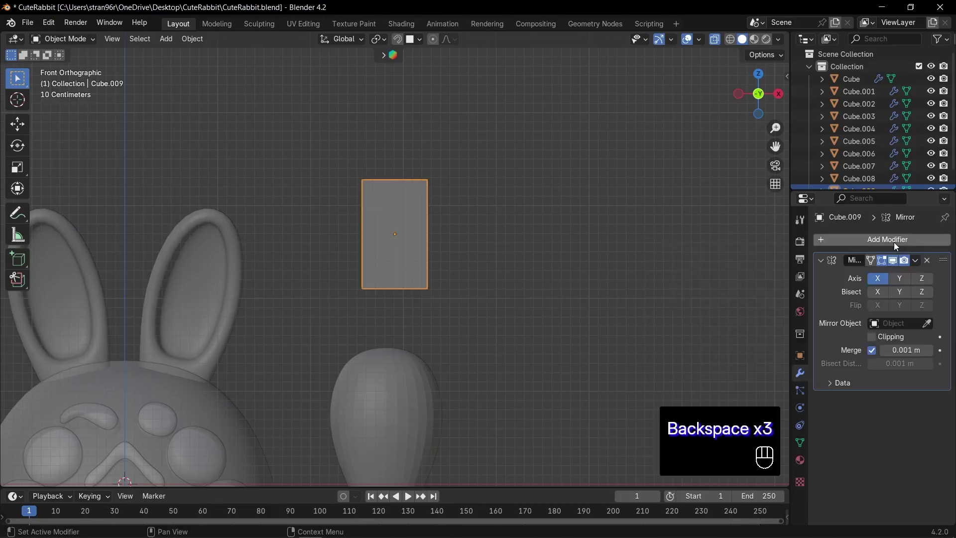
left_click(821, 261)
Divide the half block into three stacked sections with two centred horizontal loop cuts
key("Tab")
scroll(454, 224, "up", 1)
key("ctrl+r")
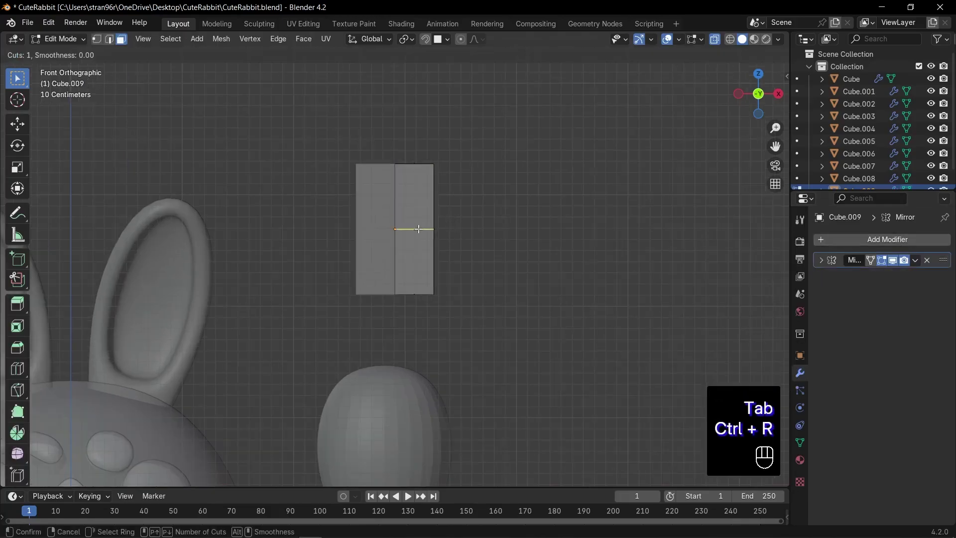
scroll(431, 230, "up", 1)
left_click(434, 239)
right_click(443, 249)
Extrude the lowest section's side face outward, then raise and rotate it to form an upward-angled lobe
key("3")
left_click(448, 273)
key("e")
left_click(513, 261)
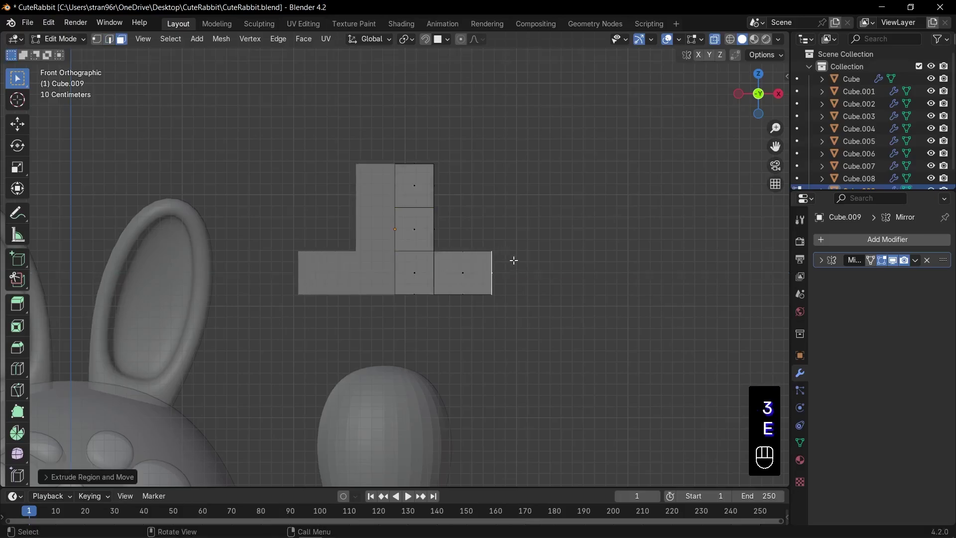
key("g")
left_click(516, 245)
key("r")
left_click(432, 237)
Extrude the middle section's side face outward, then raise and rotate it into a second angled lobe
key("e")
left_click(480, 241)
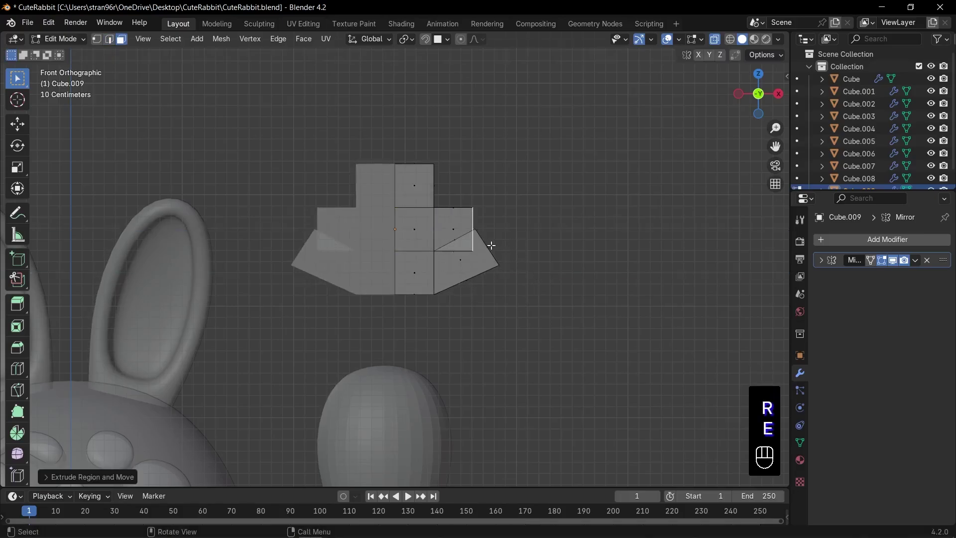
key("g")
left_click(508, 213)
key("r")
left_click(540, 203)
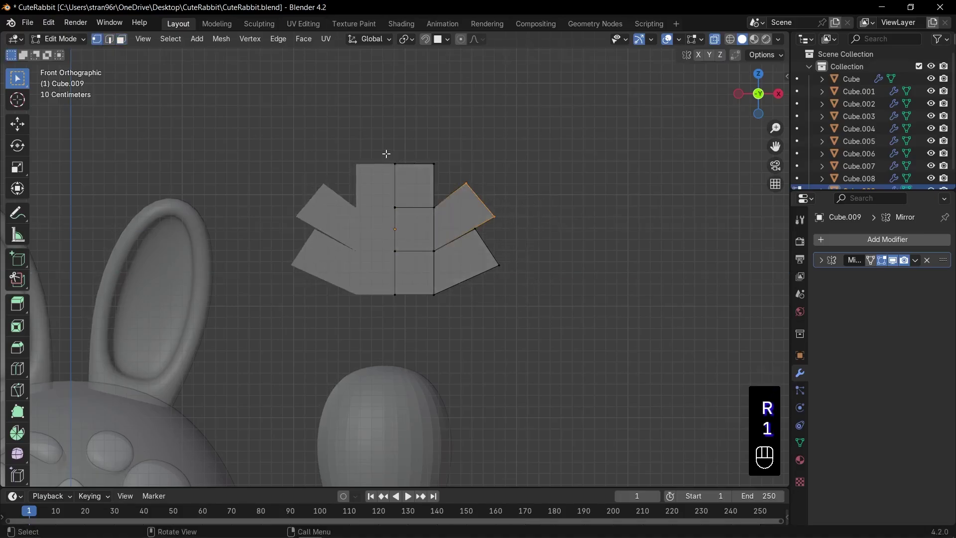
Raise the leaf's top centre vertices along Z to form a pointed peak
left_click_drag(387, 154, 405, 180)
key("g")
key("z")
left_click(405, 162)
Add a lengthwise loop cut through each side lobe and pull the middle tip vertices outward to point the ends
key("ctrl+r")
left_click(480, 248)
right_click(480, 247)
left_click_drag(479, 238, 498, 256)
key("g")
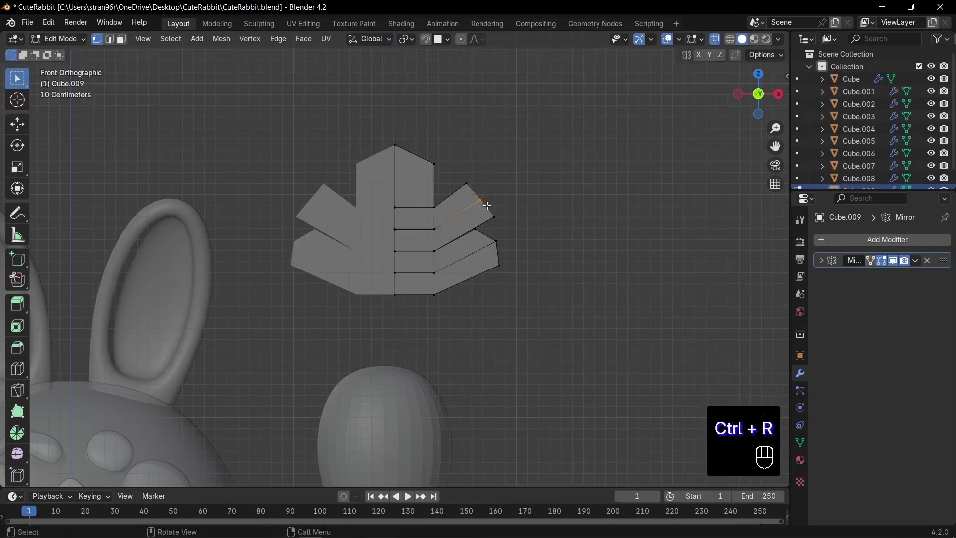
key("g")
left_click(495, 200)
Lower the leaf's bottom centre vertices along Z to give the base a shallow point
left_click_drag(381, 285, 417, 302)
key("g")
key("z")
left_click(417, 306)
Add a loop cut around the leaf's thickness and scale it outward with clipping enabled on the Mirror modifier
middle_click_drag(523, 185, 459, 207)
key("alt+z")
key("ctrl+r")
key("s")
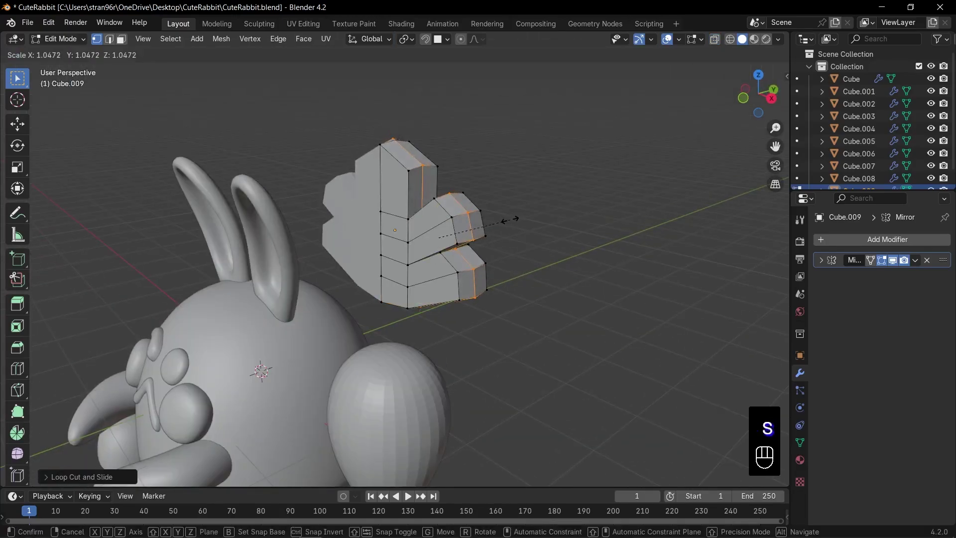
key("Escape")
left_click(821, 260)
left_click(871, 336)
middle_click_drag(523, 189, 563, 214)
key("s")
left_click(587, 210)
Add a level-3 Subdivision modifier to the leaf and stretch the leaf along Z
key("Tab")
key("ctrl+3")
key("KP_1")
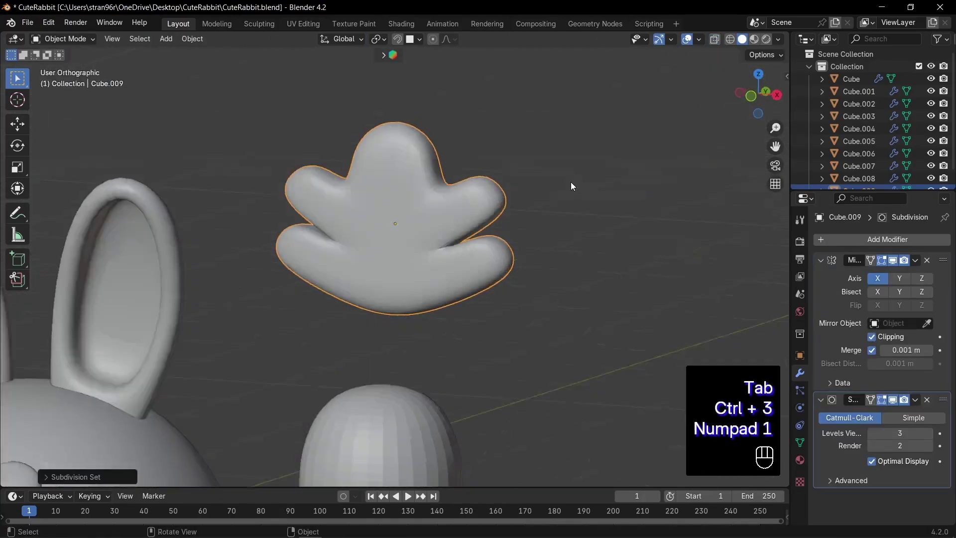
key("s")
key("z")
left_click(590, 182)
Reposition the tip vertices of the leaf's upper and lower side lobes with X-ray on
key("Tab")
key("1")
key("alt+z")
left_click_drag(442, 152, 516, 222)
key("g")
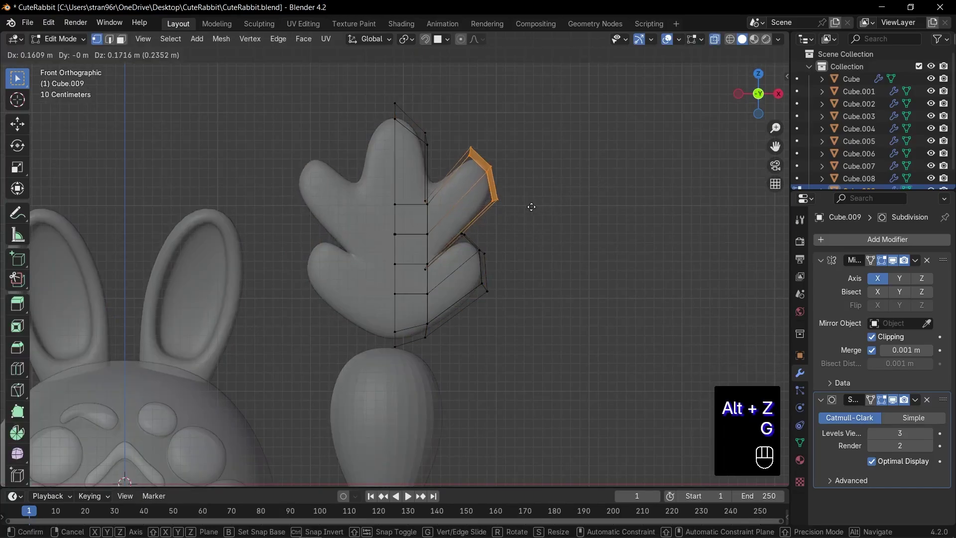
left_click(525, 206)
left_click_drag(451, 222, 515, 307)
key("g")
left_click(552, 292)
Add a loop cut across the lower and upper side lobes and move each cut downward to curve the lobes
key("ctrl+r")
double_click(473, 271)
key("g")
left_click(469, 295)
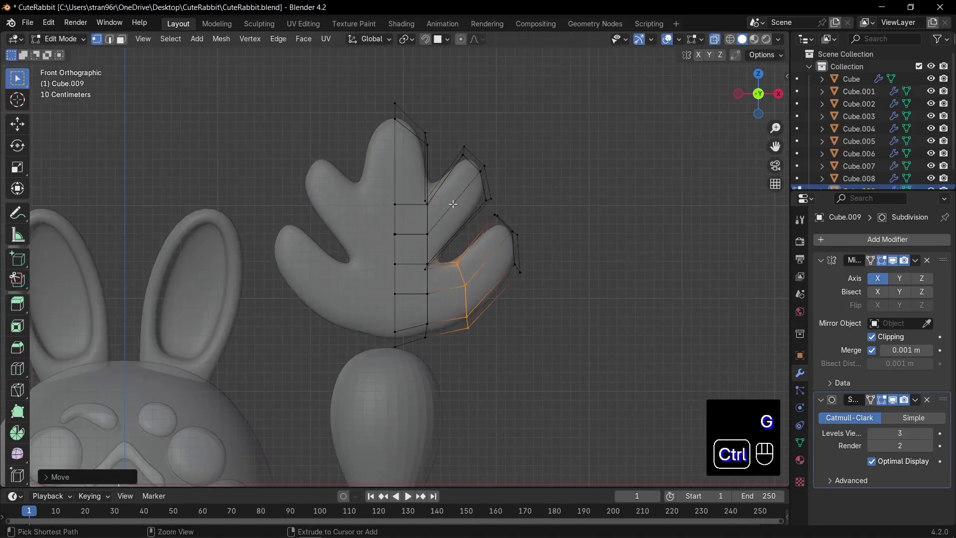
key("ctrl+r")
double_click(453, 204)
key("g")
left_click(459, 218)
Enlarge the leaf's central lobe and adjust the upper side lobe's inner vertices, finishing with X-ray off
left_click_drag(449, 134, 474, 166)
key("g")
left_click(472, 168)
left_click_drag(377, 88, 461, 202)
left_click(452, 141)
key("g")
left_click(455, 188)
left_click_drag(447, 142, 471, 164)
key("g")
left_click(470, 168)
key("Tab")
key("Tab")
key("alt+z")
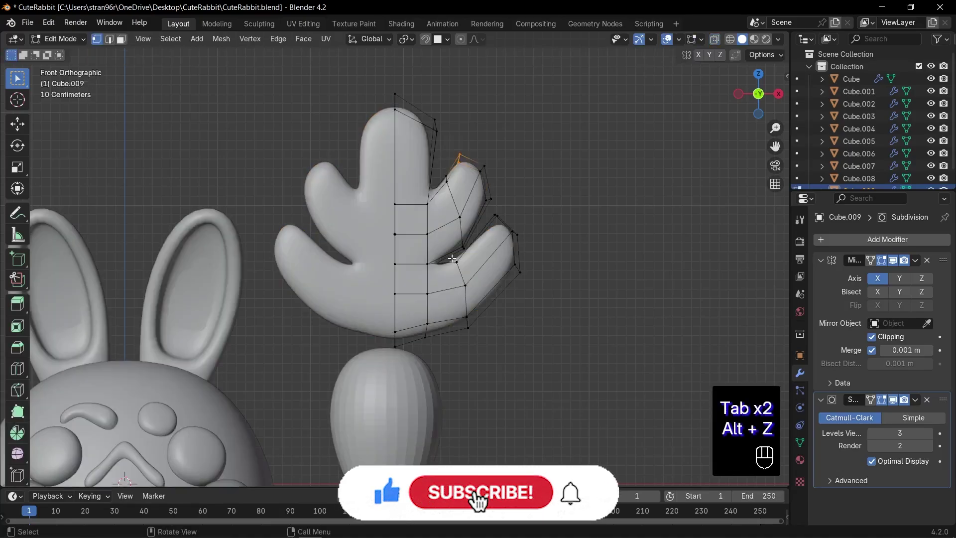
Resize the whole leaf smaller, adjusting its Z proportion, and move it down onto the carrot's top
scroll(452, 258, "down", 2)
key("Tab")
scroll(518, 241, "down", 3)
key("s")
key("z")
left_click(525, 238)
key("s")
left_click(470, 241)
scroll(453, 254, "up", 3)
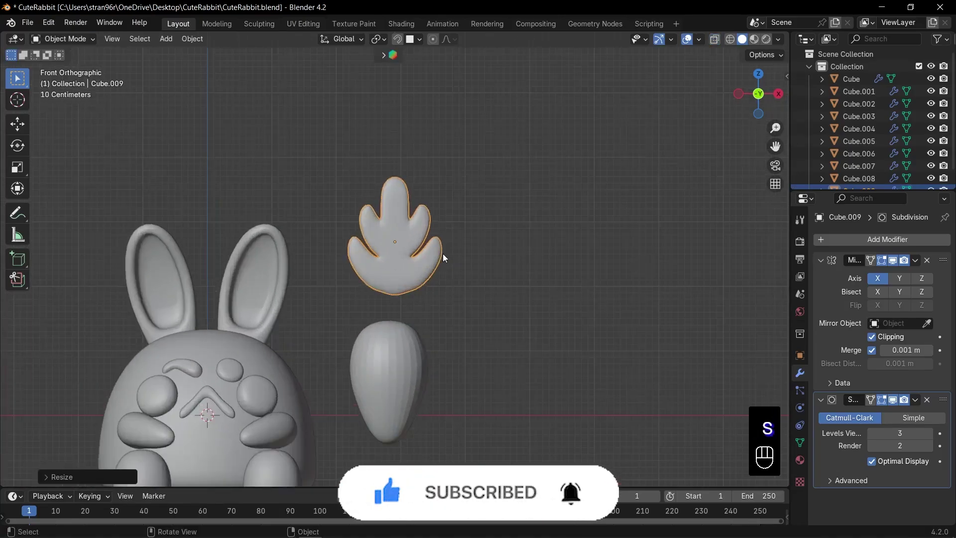
key("g")
left_click(456, 280)
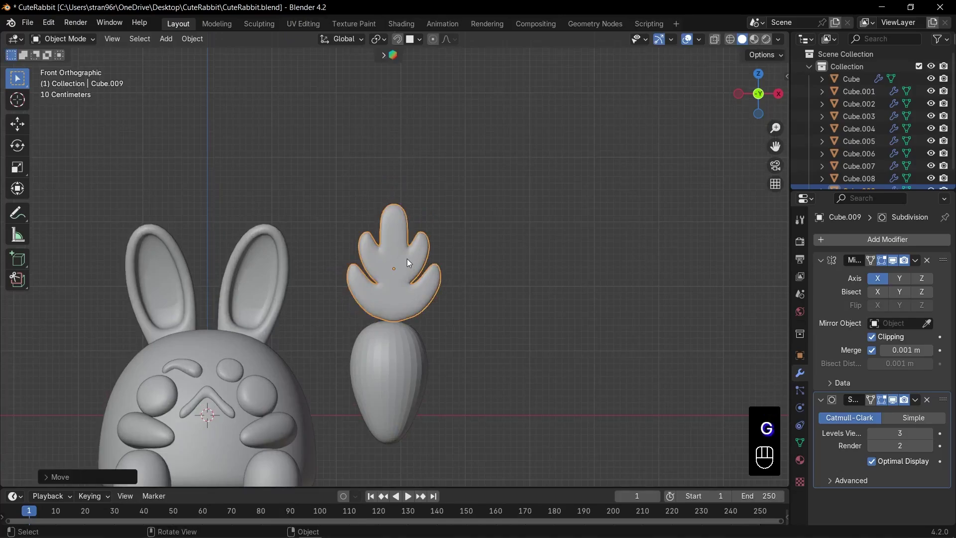
Bend the leaf in side view by moving its middle vertices along -Y with proportional editing, then shift the whole mesh back
right_click(407, 262)
key("Tab")
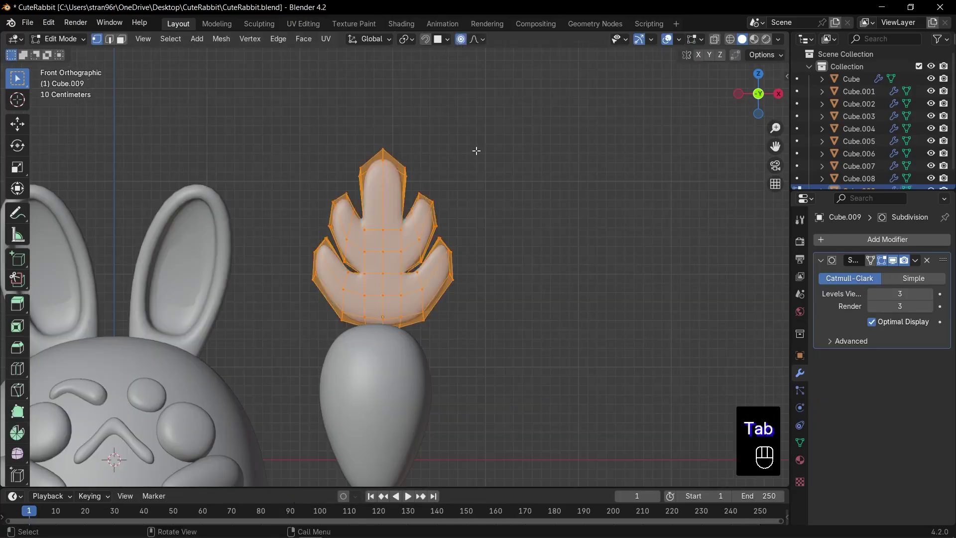
key("KP_3")
key("1")
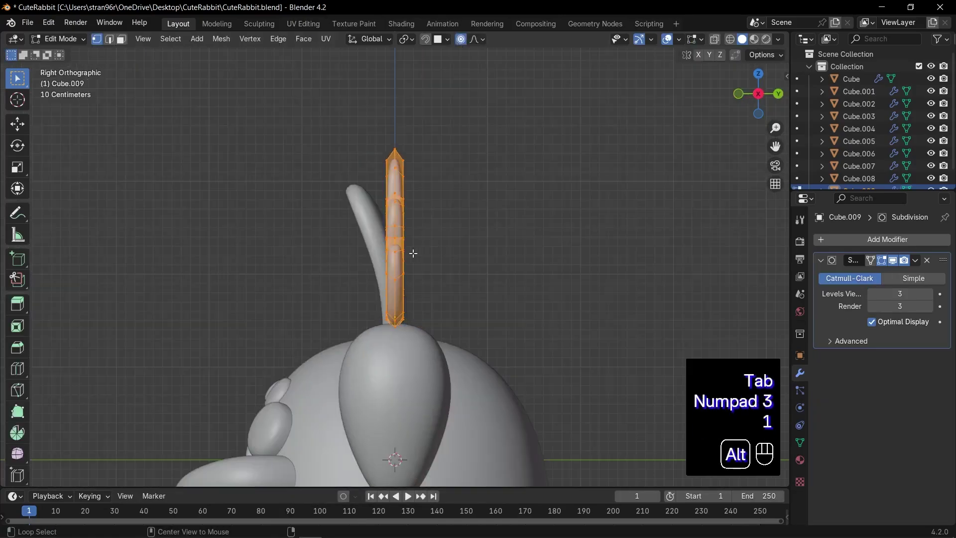
key("alt+z")
left_click_drag(344, 224, 441, 275)
key("g")
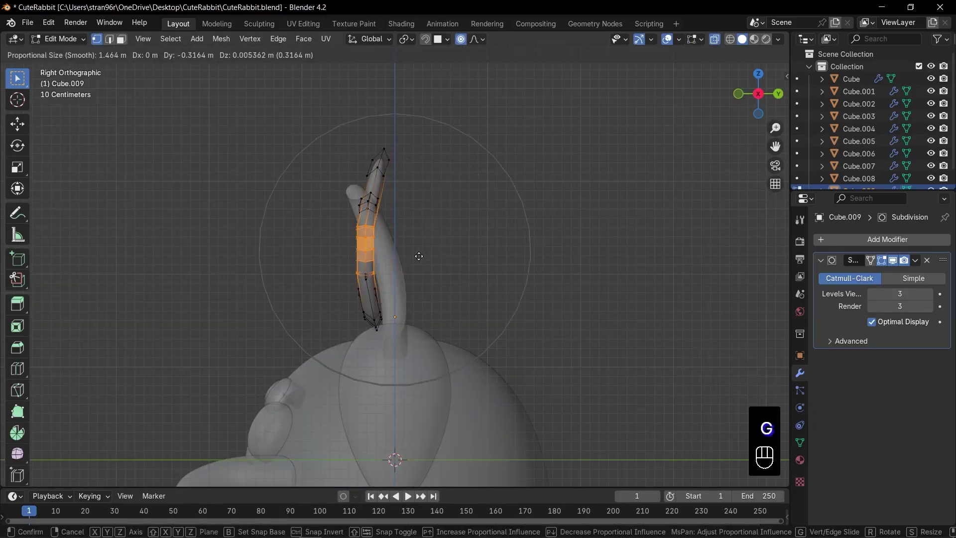
right_click(411, 257)
key("a")
key("g")
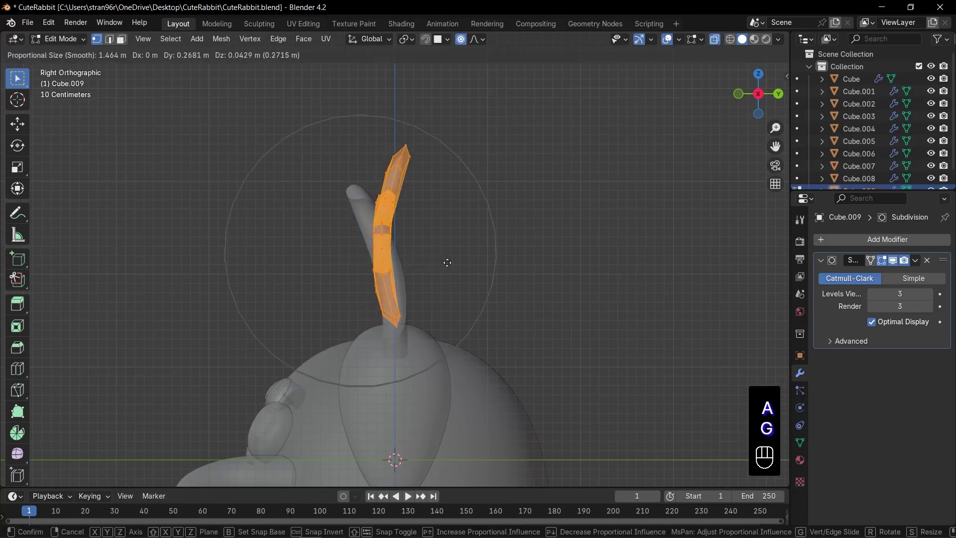
left_click(449, 264)
Seat the curved leaf's base on the carrot's top and tilt the leaf backward, with X-ray off
key("Tab")
key("r")
left_click(426, 220)
key("alt+z")
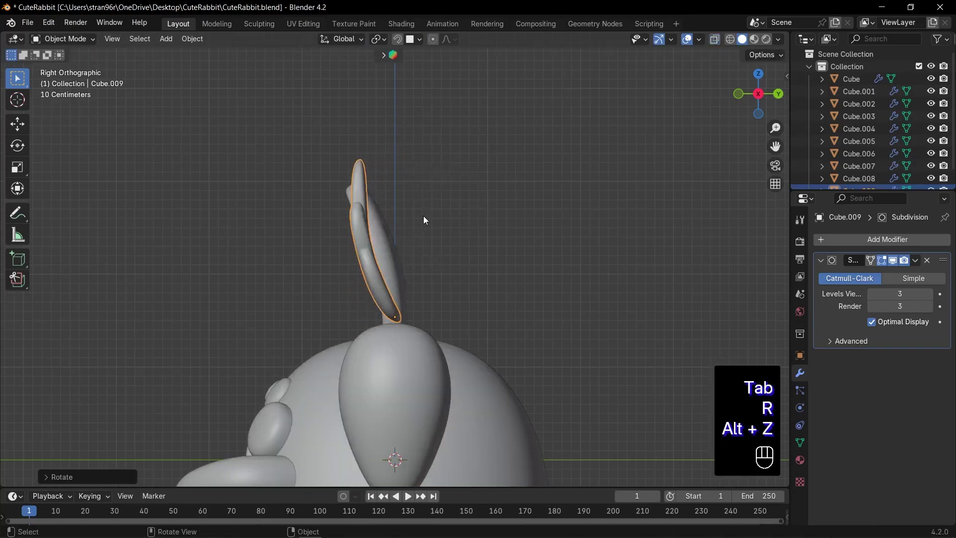
key("g")
left_click(429, 227)
key("r")
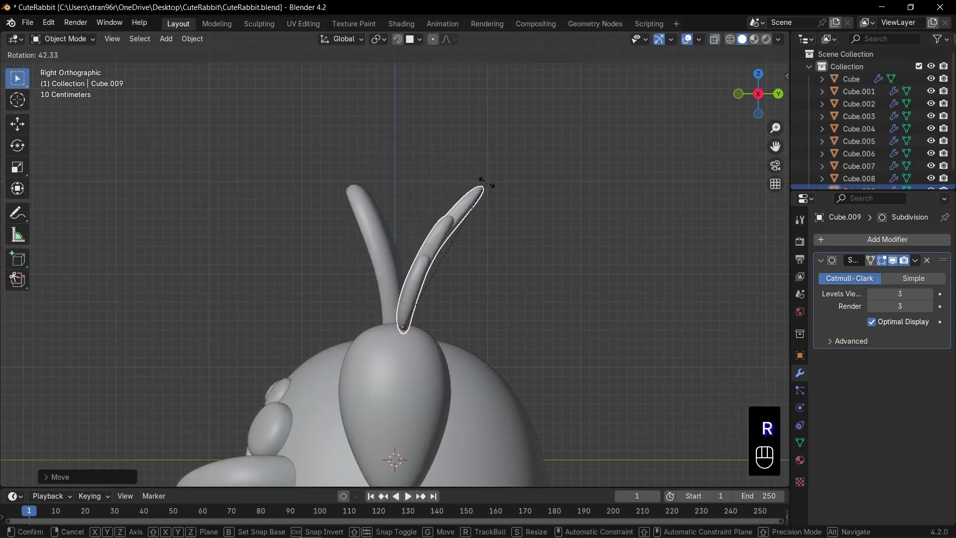
left_click(487, 193)
Duplicate the leaf in top view and rotate the copy to fan out on the carrot's front side
key("KP_7")
key("alt+d")
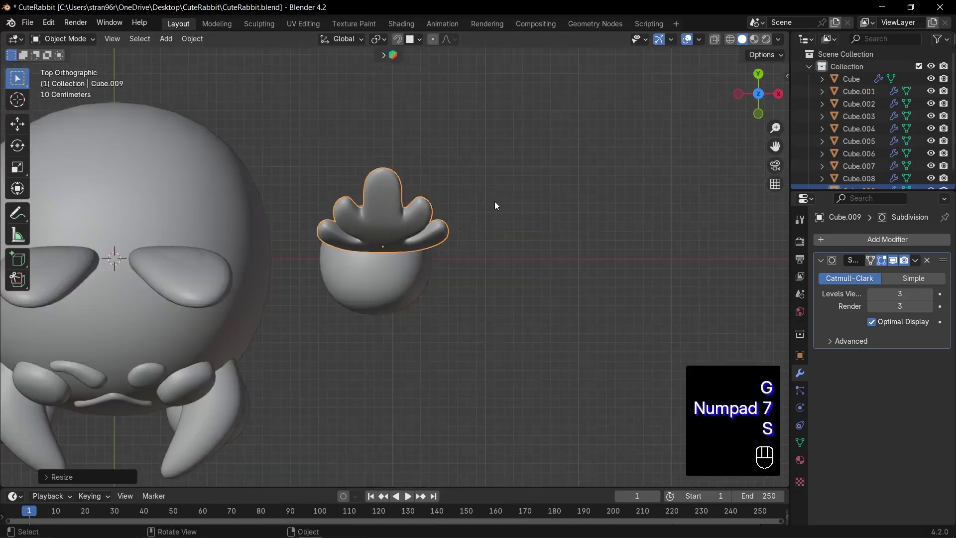
key("r")
left_click(401, 317)
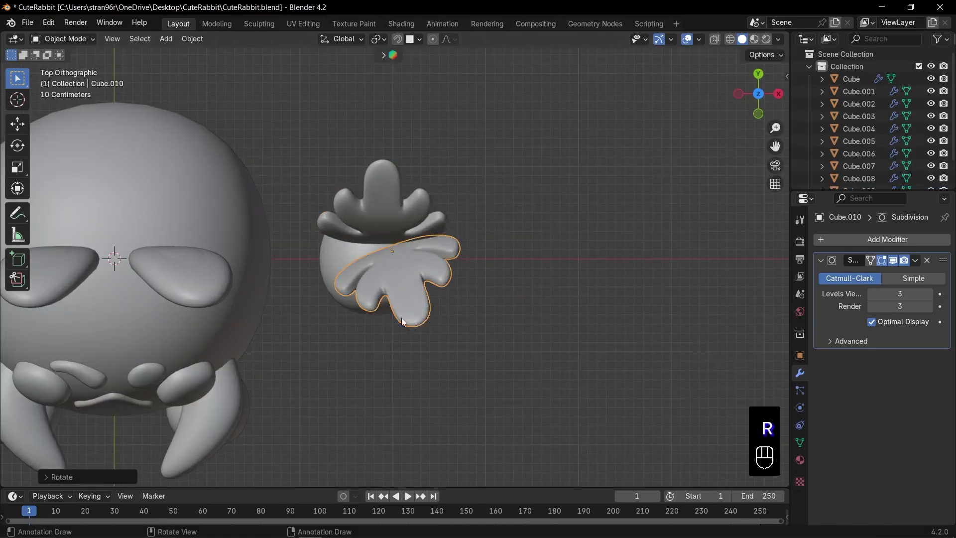
Reposition and rotate the duplicated leaf at the carrot's front right, tilt it outward, and scale it slightly smaller
key("g")
left_click(442, 323)
key("r")
left_click(494, 324)
middle_click_drag(495, 320, 515, 201)
key("r")
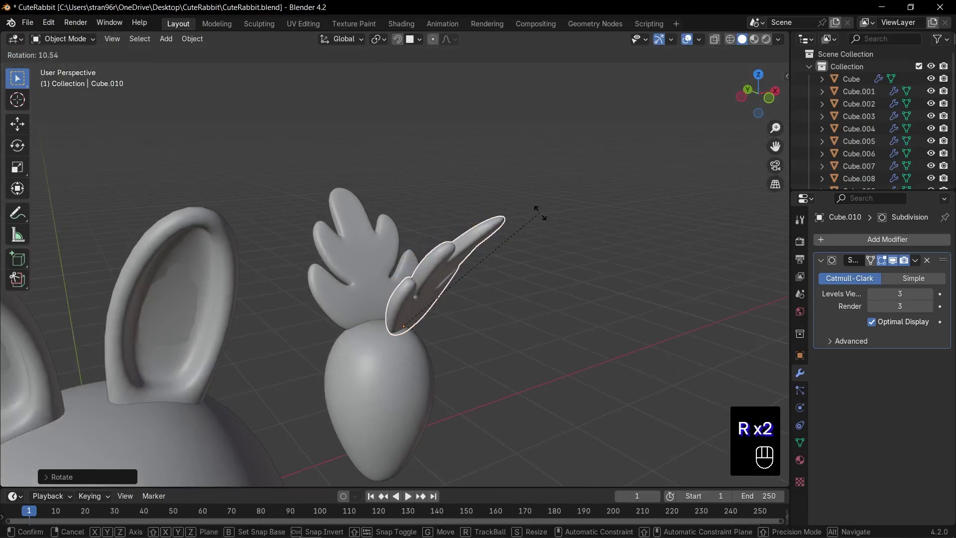
left_click(534, 220)
key("KP_7")
key("s")
left_click(537, 318)
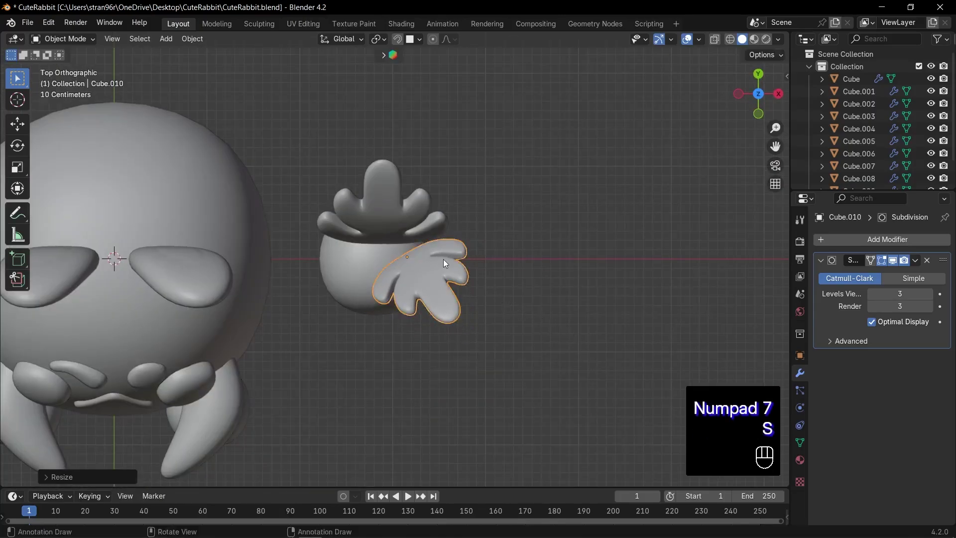
Make a linked duplicate of the front leaf, rotate it to the carrot's opposite side, and adjust its tilt
key("alt+d")
key("r")
left_click(354, 355)
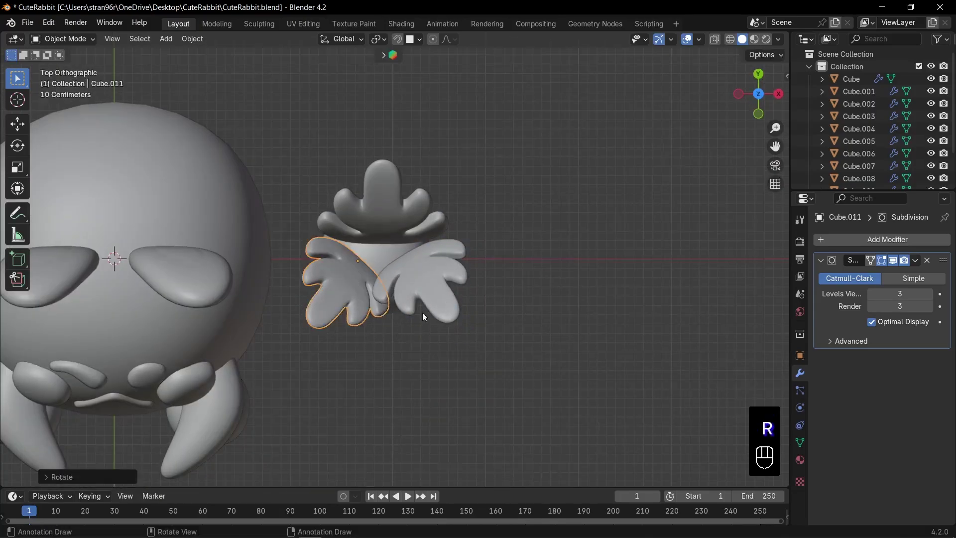
middle_click_drag(354, 355, 370, 213)
key("r")
left_click(373, 215)
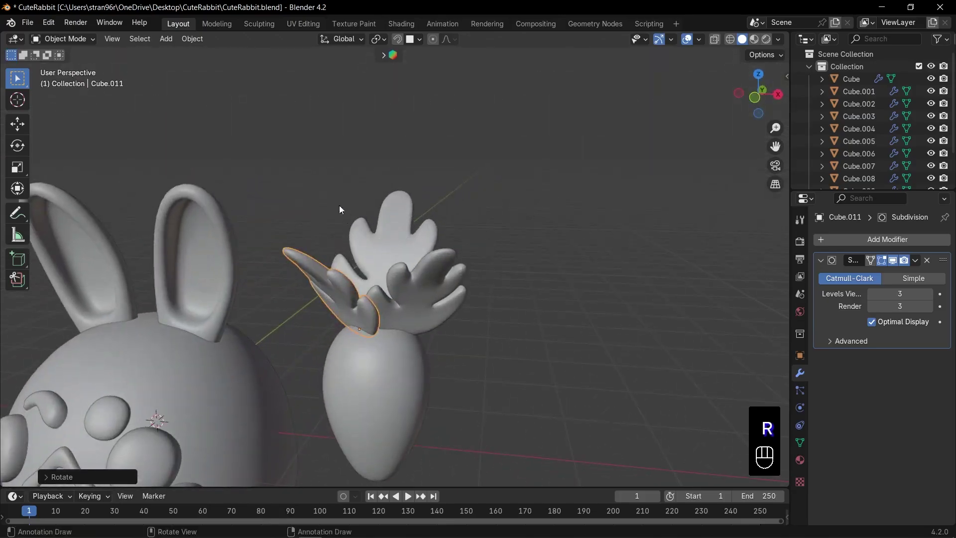
Select the carrot with its leaves, center them over the rabbit in front view, and bring them forward along Y
left_click_drag(368, 189, 475, 388)
scroll(487, 371, "down", 3)
key("KP_1")
middle_click_drag(461, 365, 516, 325, "shift")
scroll(516, 325, "up", 1)
key("g")
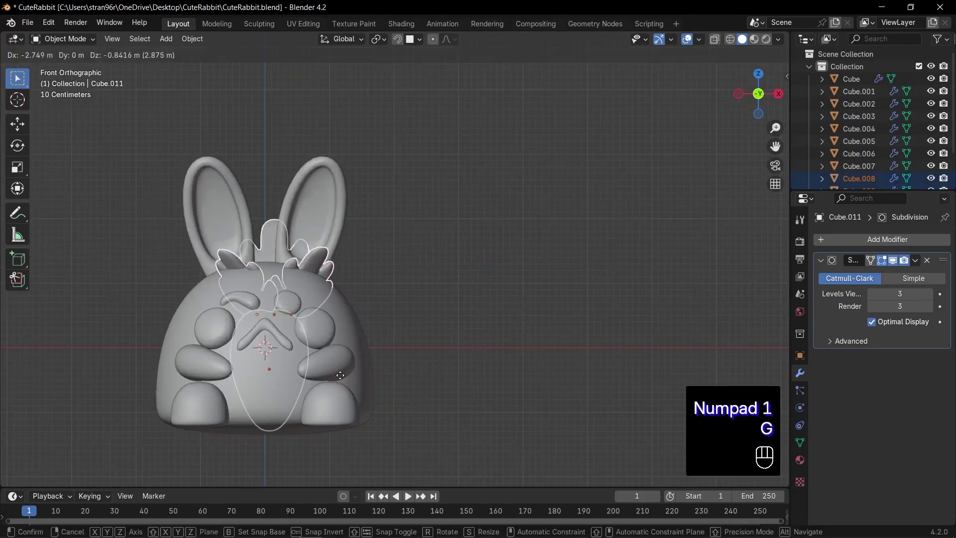
left_click(345, 373)
middle_click_drag(458, 364, 390, 380)
key("g")
key("y")
key("KP_1")
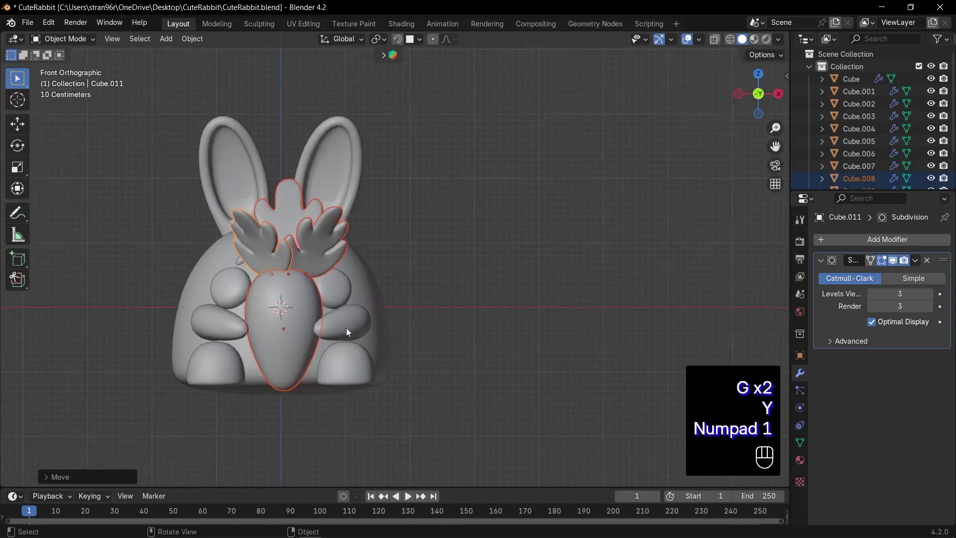
Tilt the whole carrot sideways in front view and reposition it between the rabbit's paws
key("r")
key("g")
left_click(417, 211)
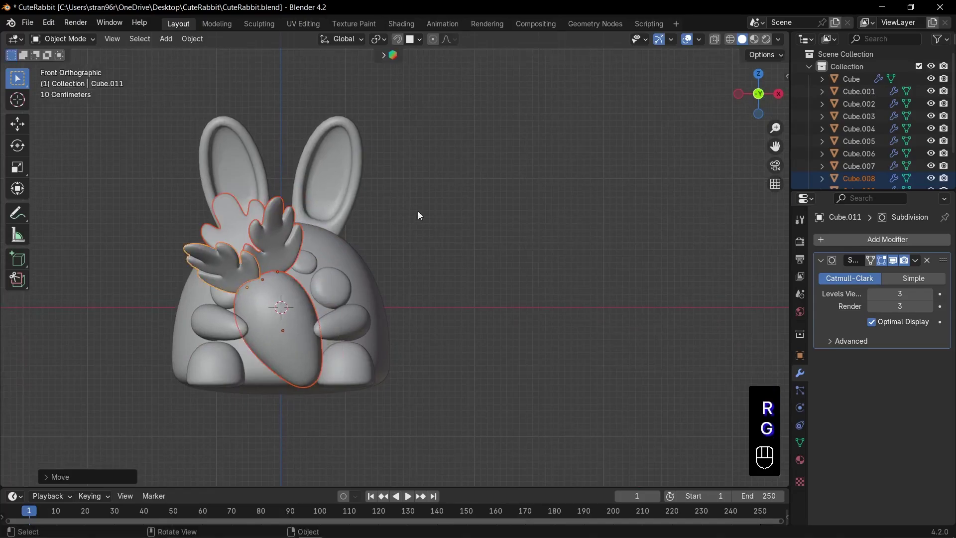
Adjust the tilted carrot's depth along Y so it rests in the rabbit's arms, and deselect it
middle_click_drag(417, 211, 345, 248)
scroll(412, 264, "up", 2)
key("g")
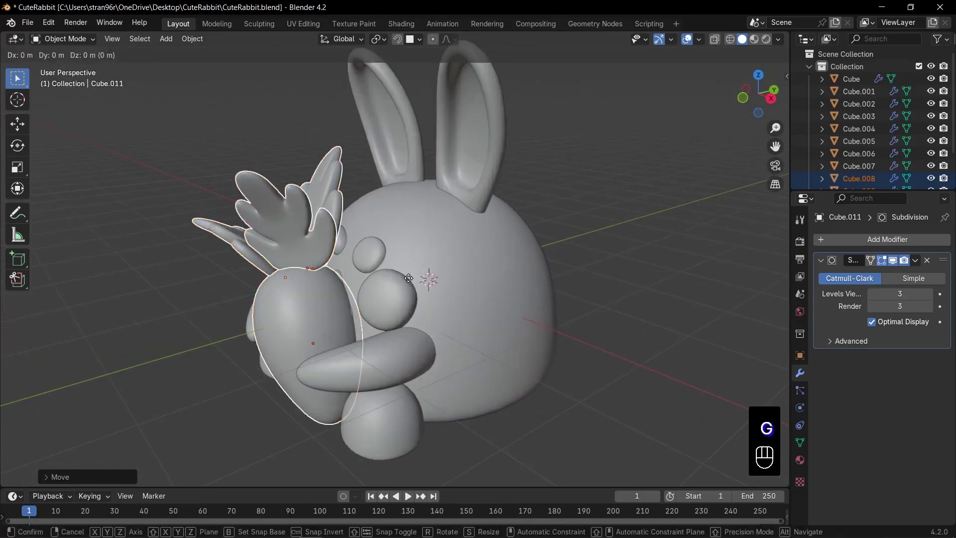
key("y")
key("Escape")
mouse_move(346, 286)
middle_mouse_down()
mouse_move(531, 241)
mouse_move(339, 286)
middle_mouse_up()
key("g")
key("y")
left_click(368, 276)
scroll(368, 276, "down", 3)
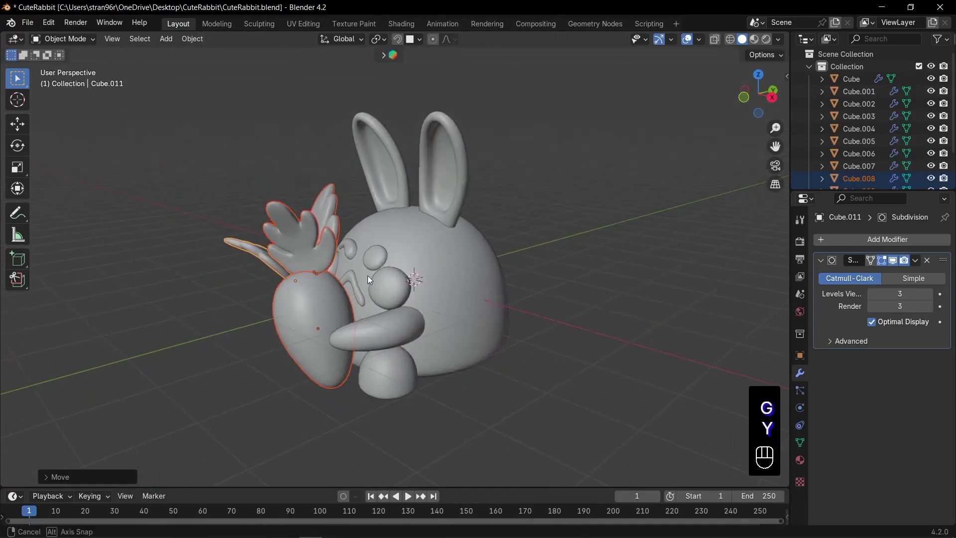
left_click(586, 323)
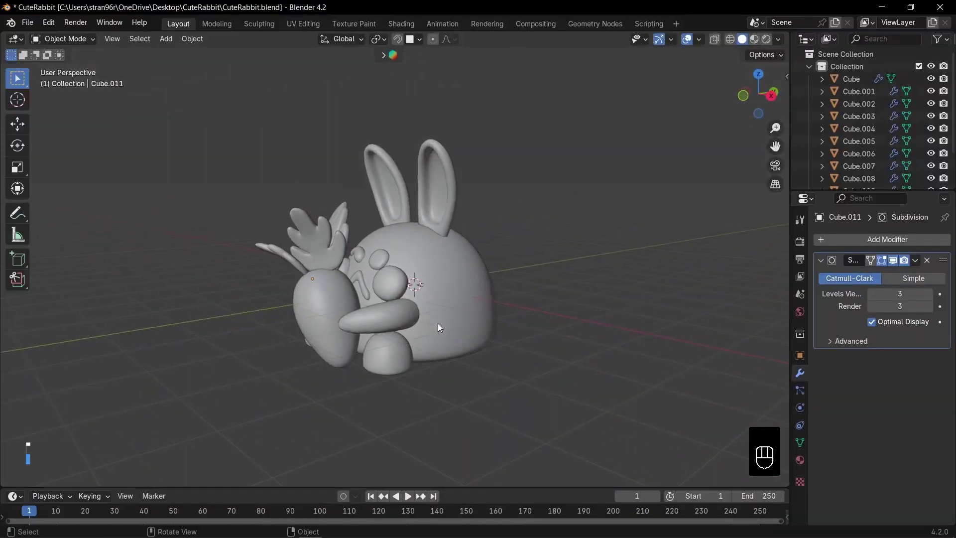
Set up for texturing with Material Preview shading and an enlarged Shader Editor in place of the timeline, and save the file
left_click(754, 39)
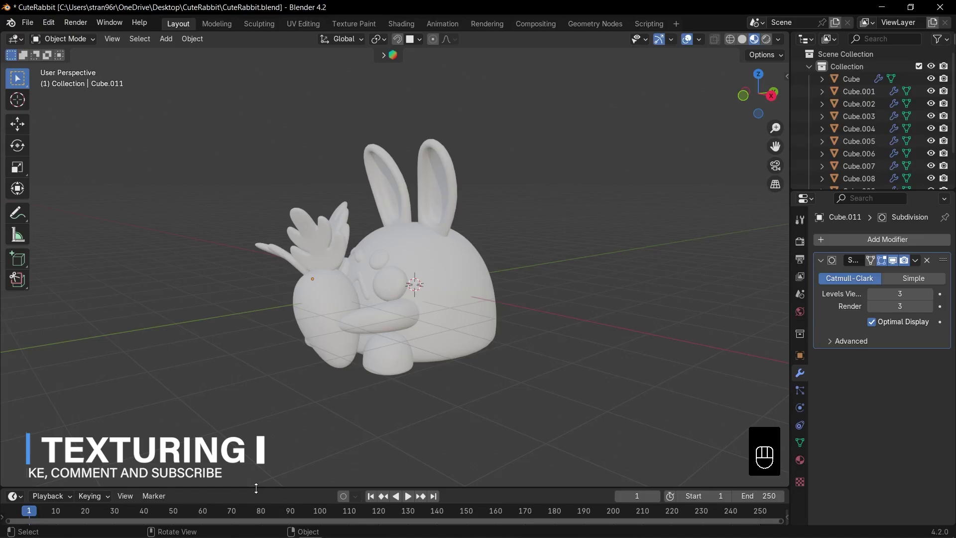
left_click_drag(252, 486, 15, 307)
left_click(11, 317)
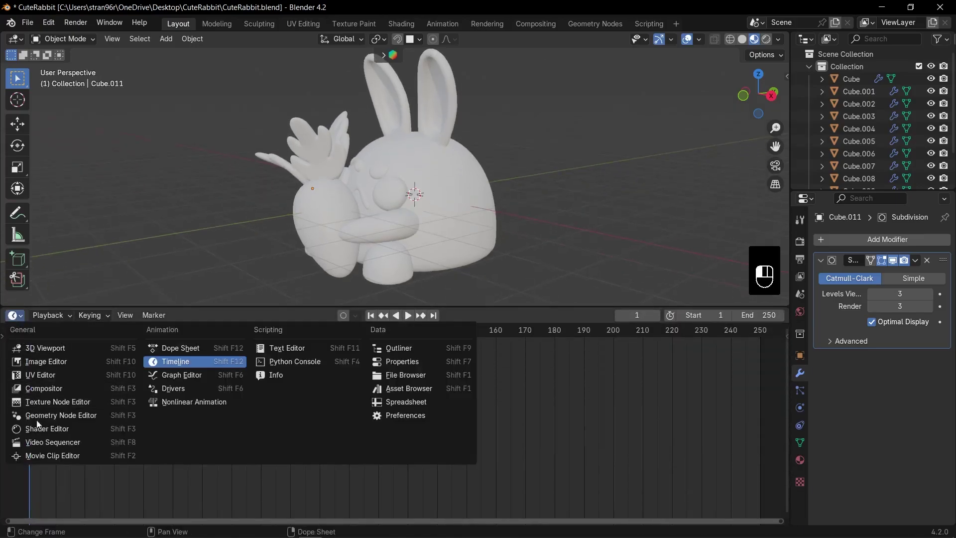
left_click(47, 428)
key("n")
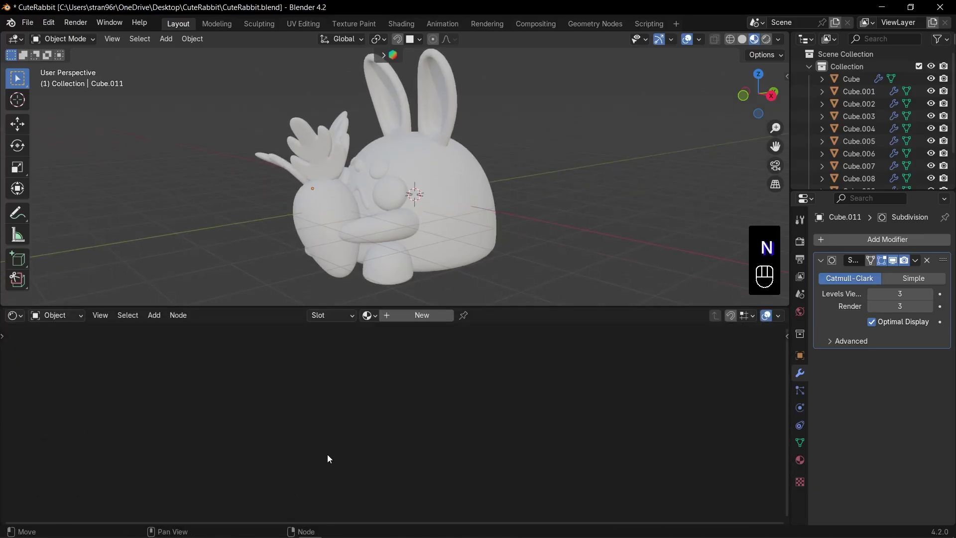
key("ctrl+s")
Give the rabbit's body material a pale cream-yellow base color and link that material to the arms and ears
left_click(437, 243)
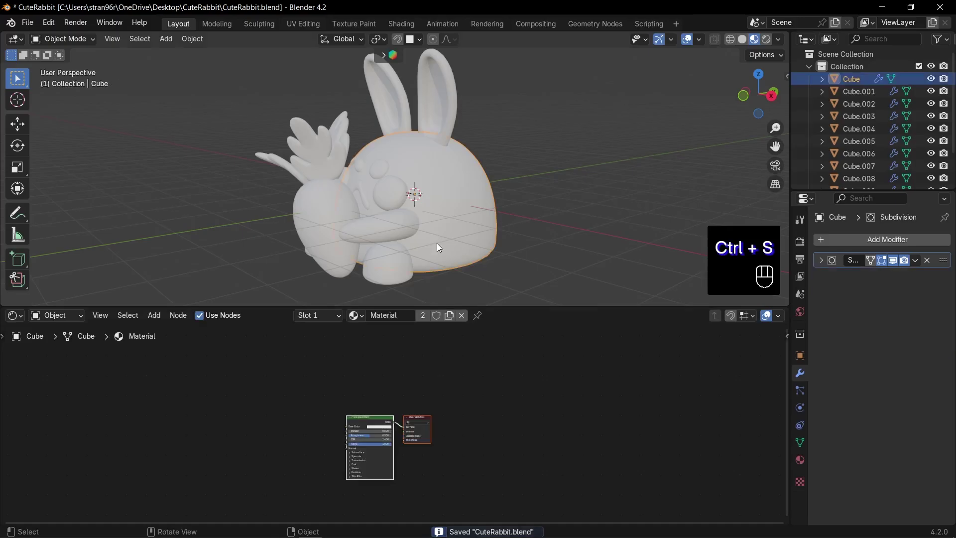
scroll(277, 393, "up", 5)
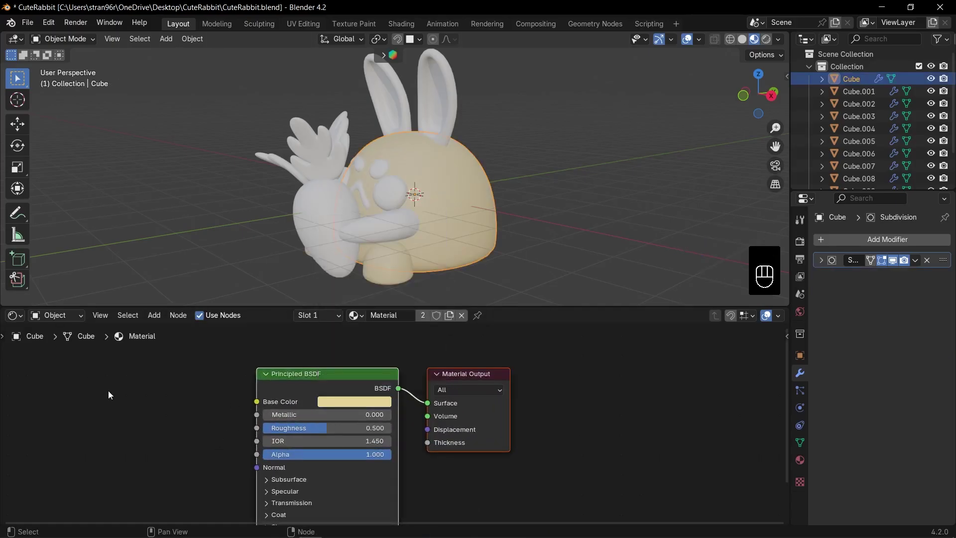
left_click(387, 223, "shift")
left_click(450, 106, "shift")
left_click(451, 174, "shift")
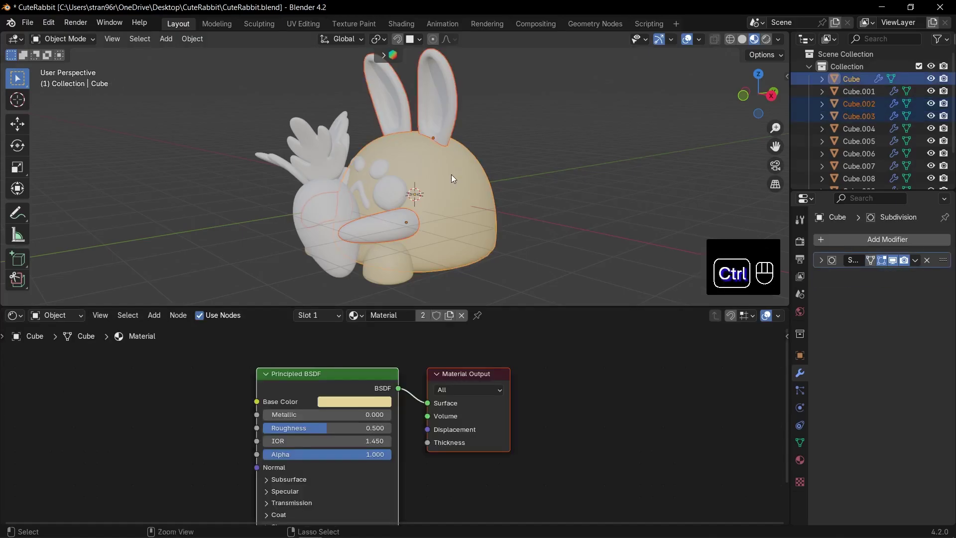
key("ctrl+l")
left_click(411, 203)
Select only the ear's inner faces inside the seam in Edit Mode
left_click(431, 97)
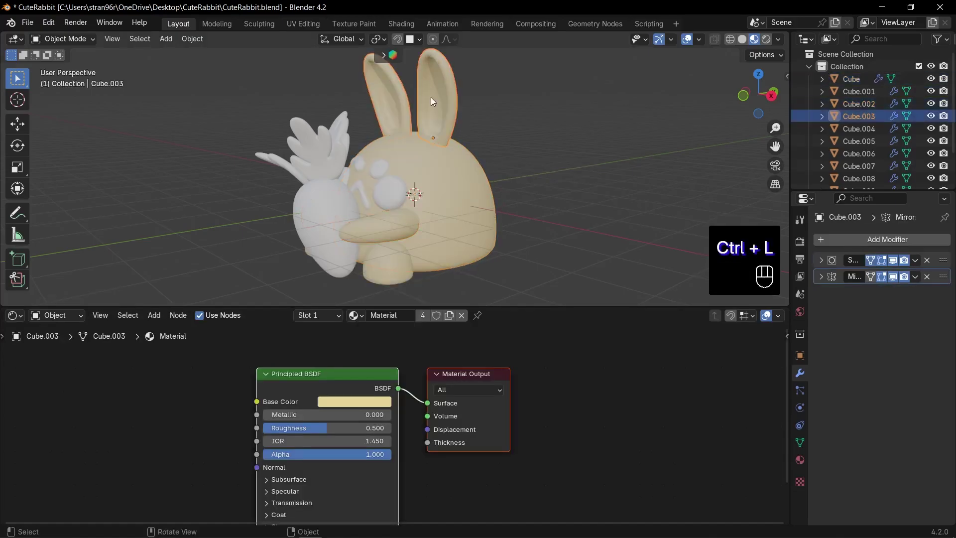
key("KP_Decimal")
key("Tab")
key("3")
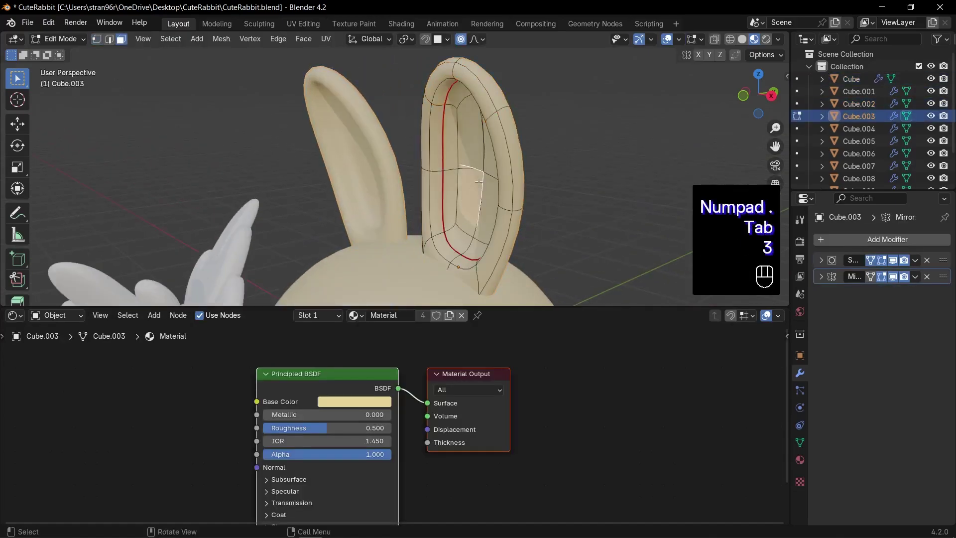
key("l")
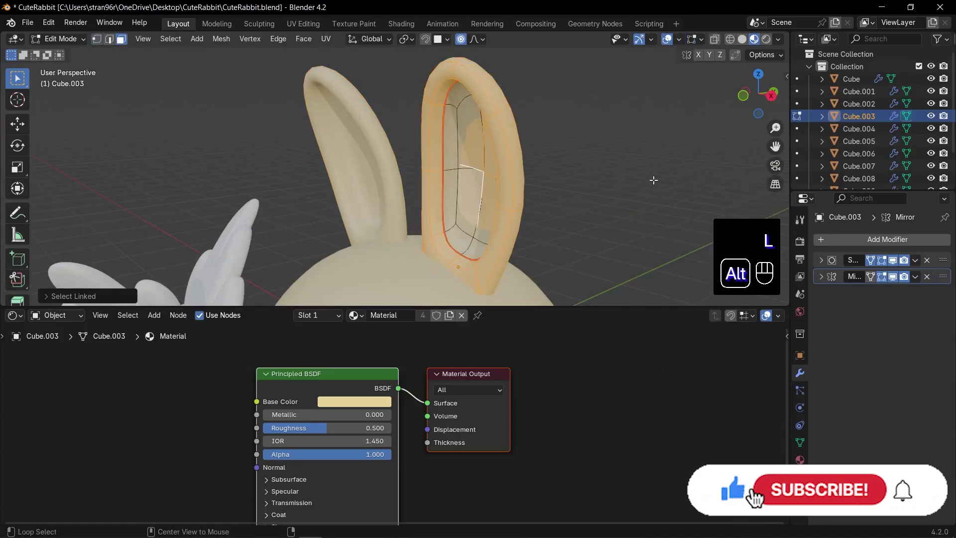
key("alt+a")
key("l")
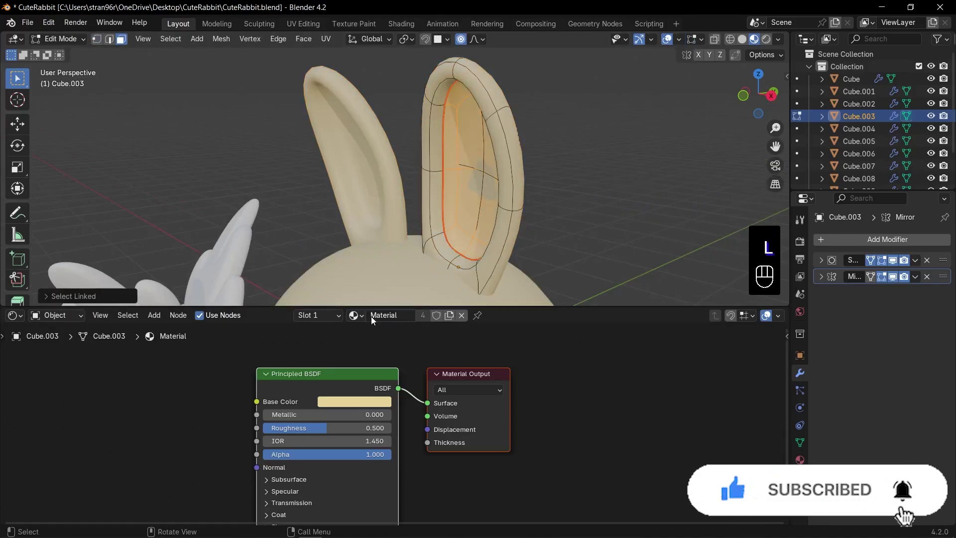
Assign the inner ear faces to a second material slot with a new pink material at roughness 0.431
left_click(330, 314)
left_click(387, 340)
left_click(269, 416)
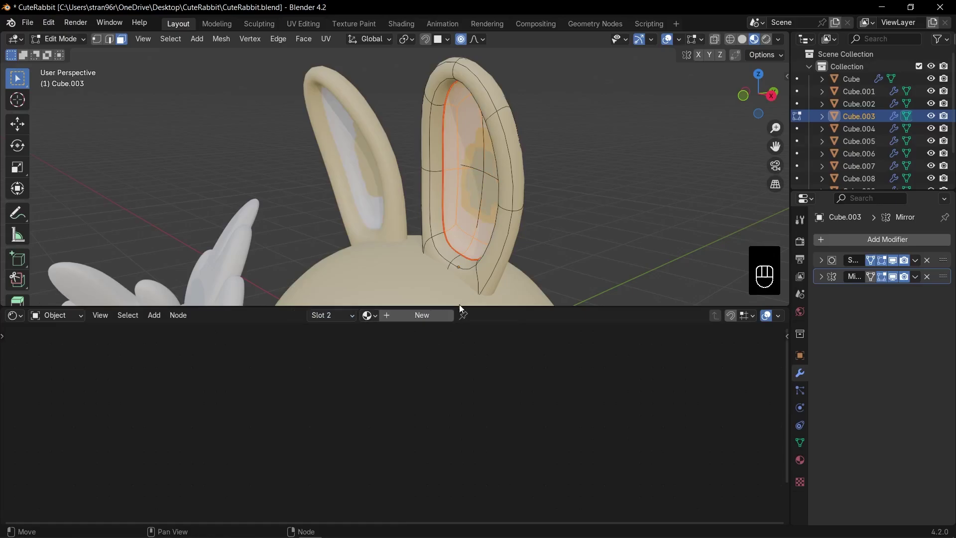
left_click(416, 315)
left_click(348, 402)
left_click(393, 297)
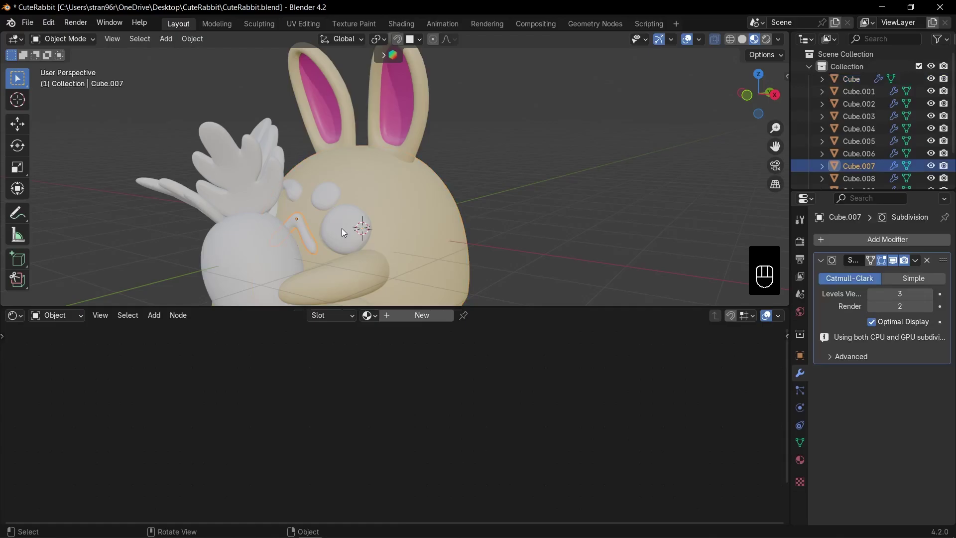
Apply the pink Material.001 to the rabbit's cheeks and link it to the mouth
left_click(341, 228)
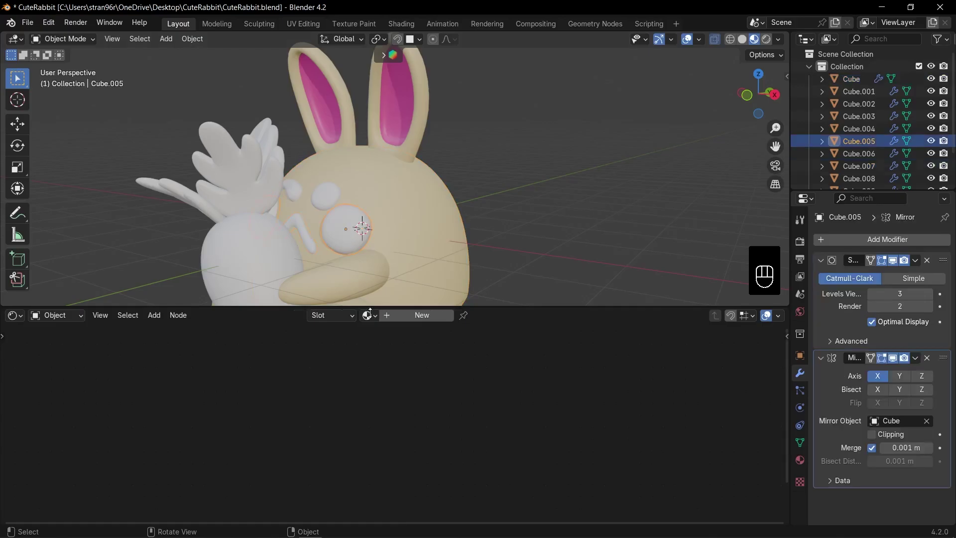
left_click(368, 316)
left_click(404, 346)
left_click(306, 237, "shift")
left_click(340, 233, "shift")
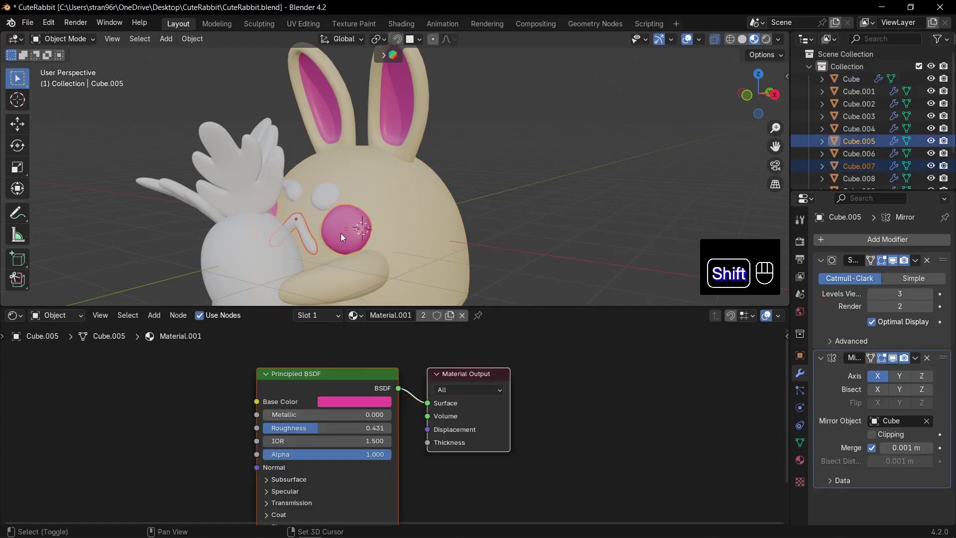
key("ctrl+l")
left_click(341, 233)
Create a dark reddish-brown material for the round eye with hue 0.015, saturation 0.978 and roughness 0.140
left_click(328, 196)
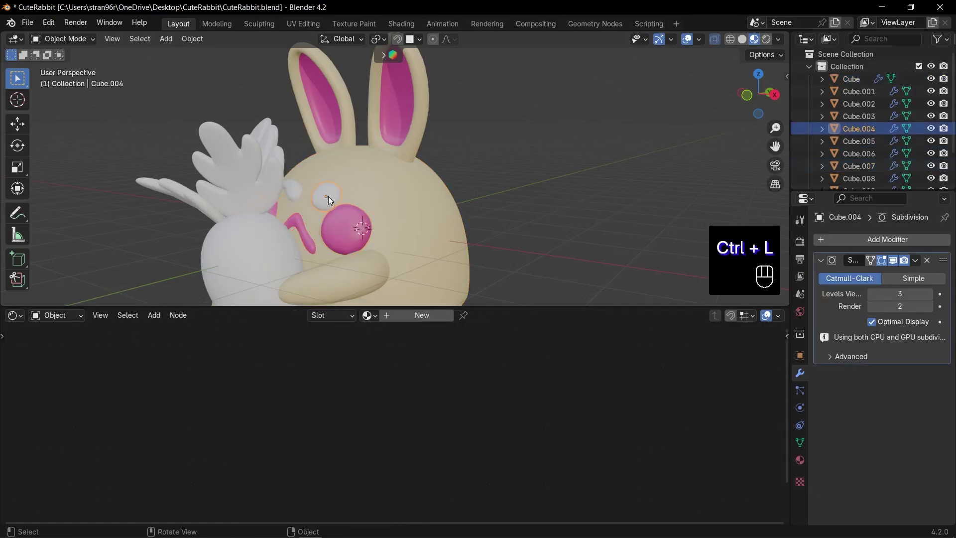
left_click(415, 315)
left_click(376, 401)
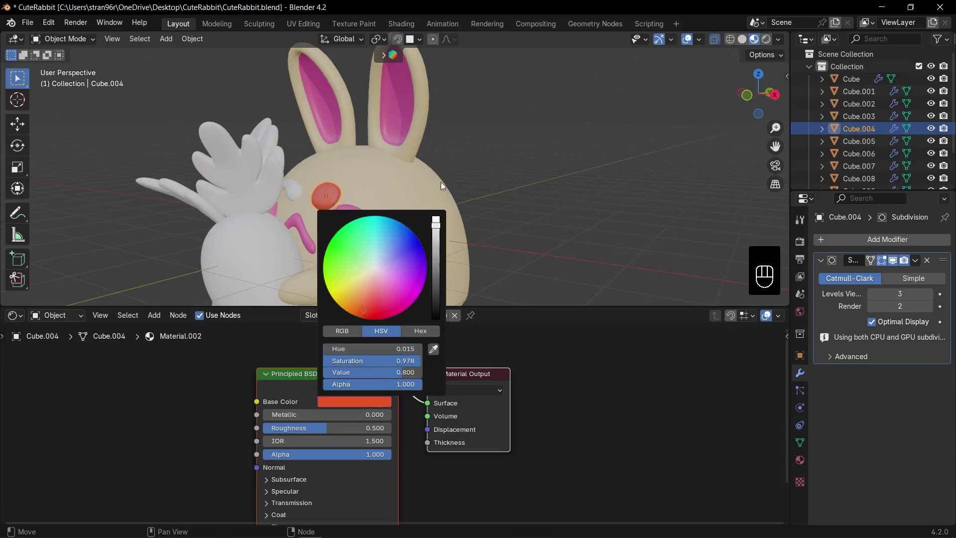
left_click_drag(437, 223, 436, 283)
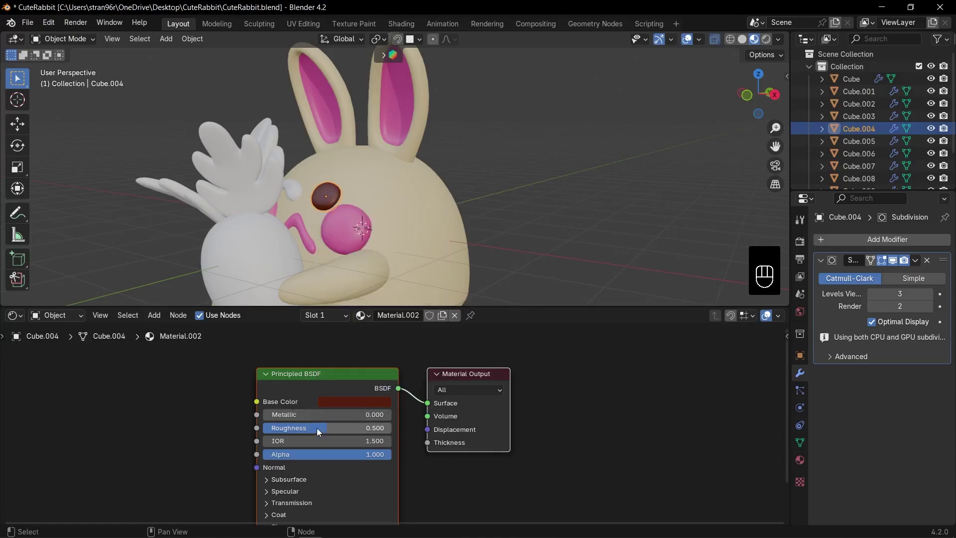
Apply the brown eye material to the other eye and darken its base color to nearly black
left_click(293, 189)
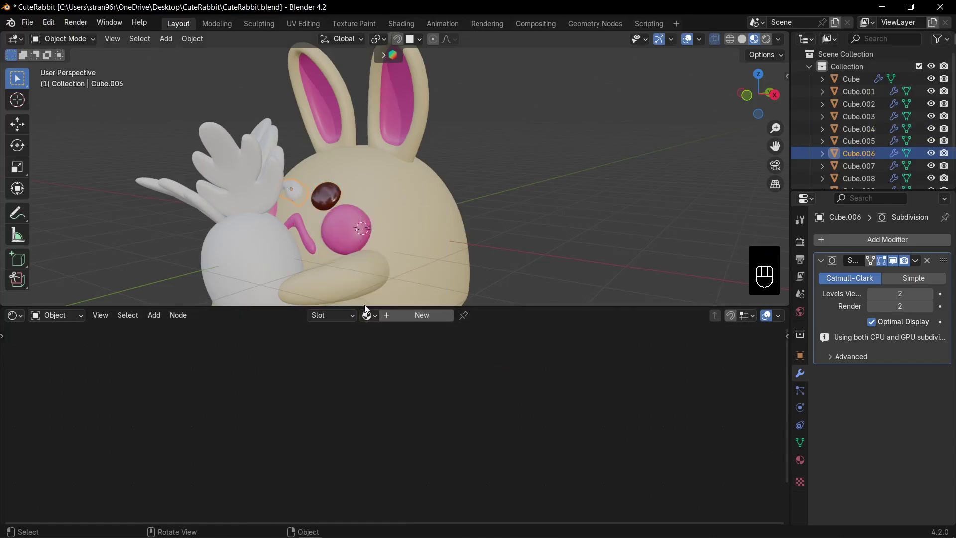
left_click(381, 359)
left_click(326, 197)
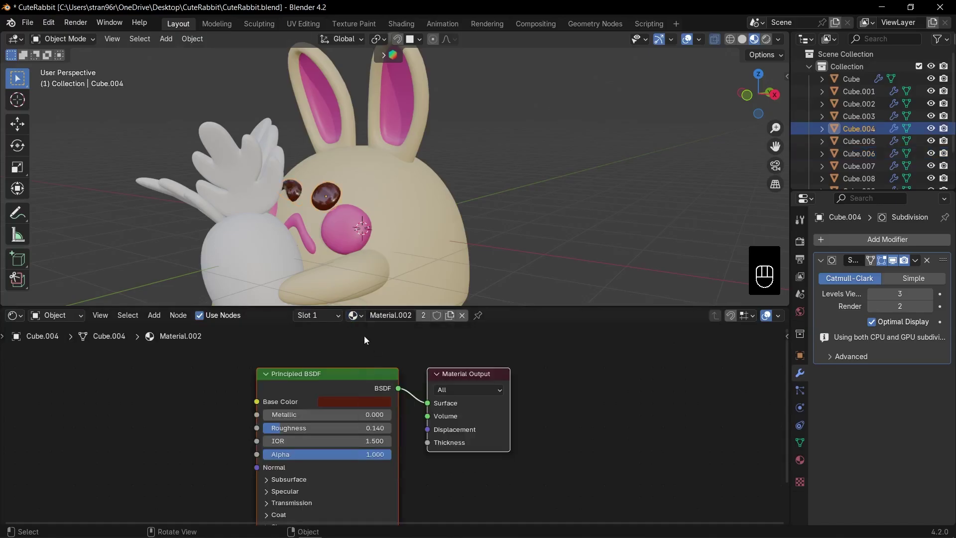
left_click(352, 400)
left_click(435, 296)
left_click_drag(435, 297, 436, 300)
Create a new material for the carrot and add a Wave Texture node to it
scroll(339, 207, "down", 3)
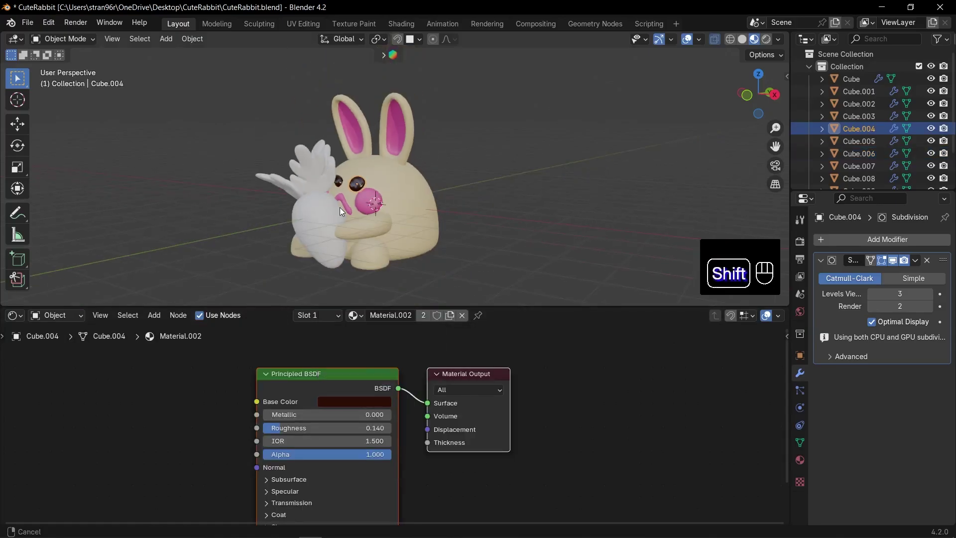
middle_click_drag(340, 207, 336, 196, "shift")
scroll(333, 196, "up", 1)
left_click(311, 214)
left_click(421, 315)
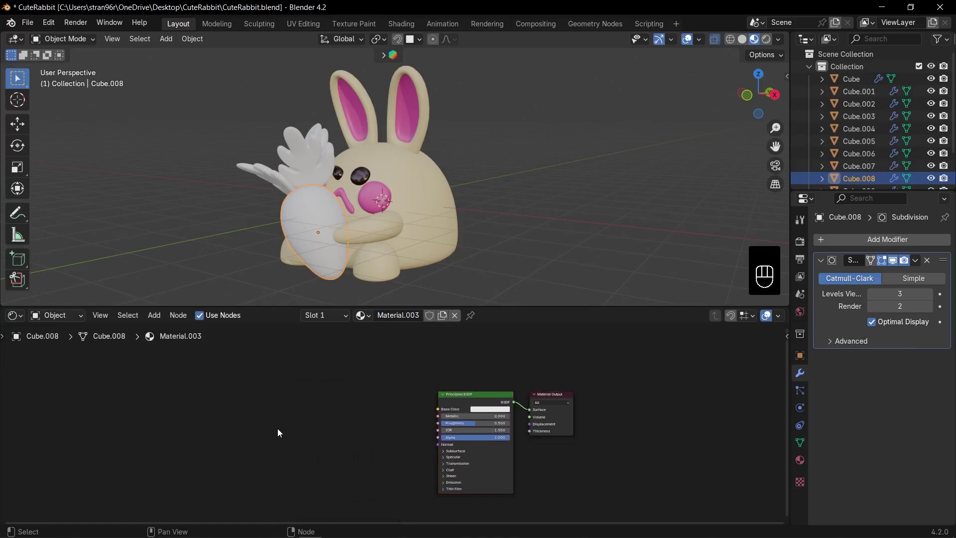
key("shift+a")
type("wav")
key("Down")
key("Return")
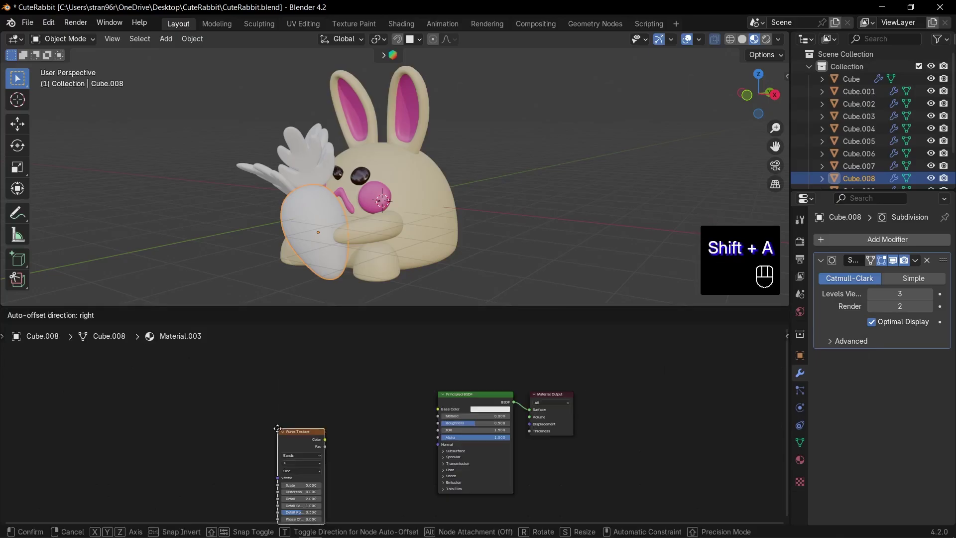
left_click(264, 408)
scroll(338, 410, "up", 2)
Add a Color Ramp node, feed the Wave Texture's Color into its Fac, and connect its Color to Base Color
key("shift+a")
type("color")
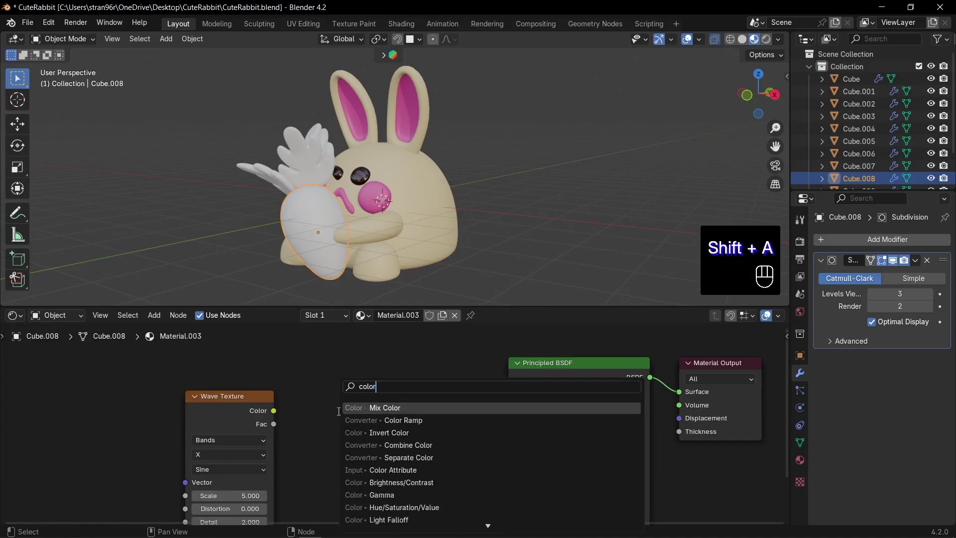
key("Down")
key("Return")
left_click(314, 398)
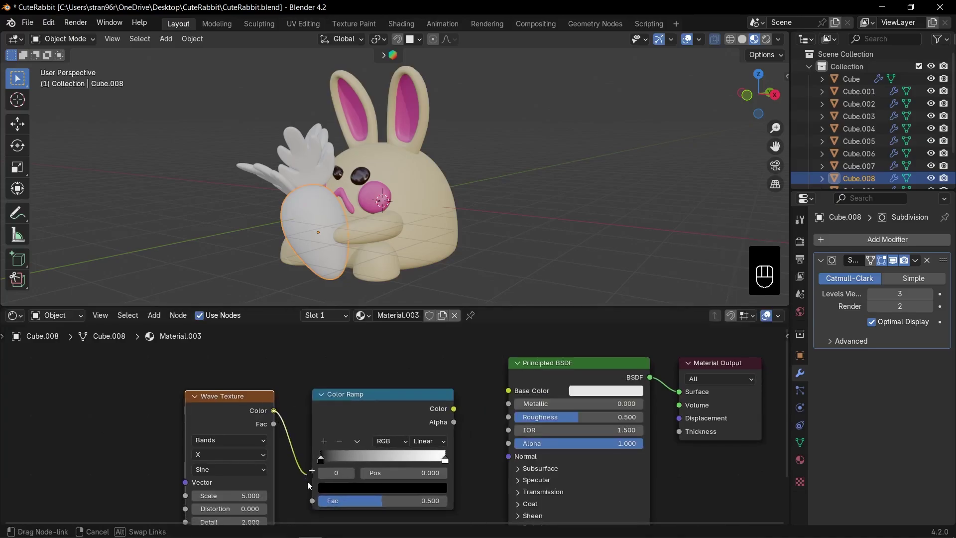
left_click_drag(517, 396, 513, 392)
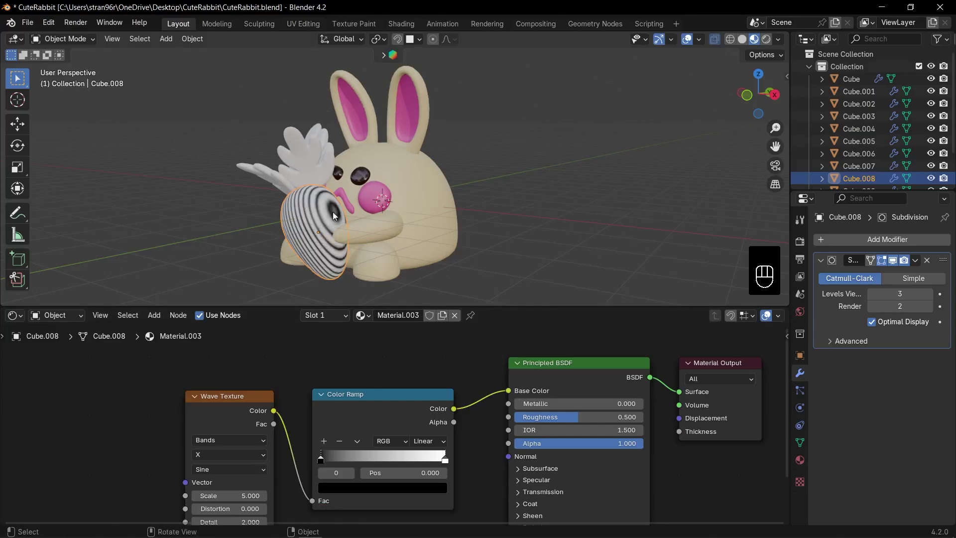
Add a Texture Coordinate node ahead of the Wave Texture node, leaving room between them for another node
middle_click_drag(370, 369, 588, 358, "shift")
scroll(393, 376, "down", 4)
key("shift+a")
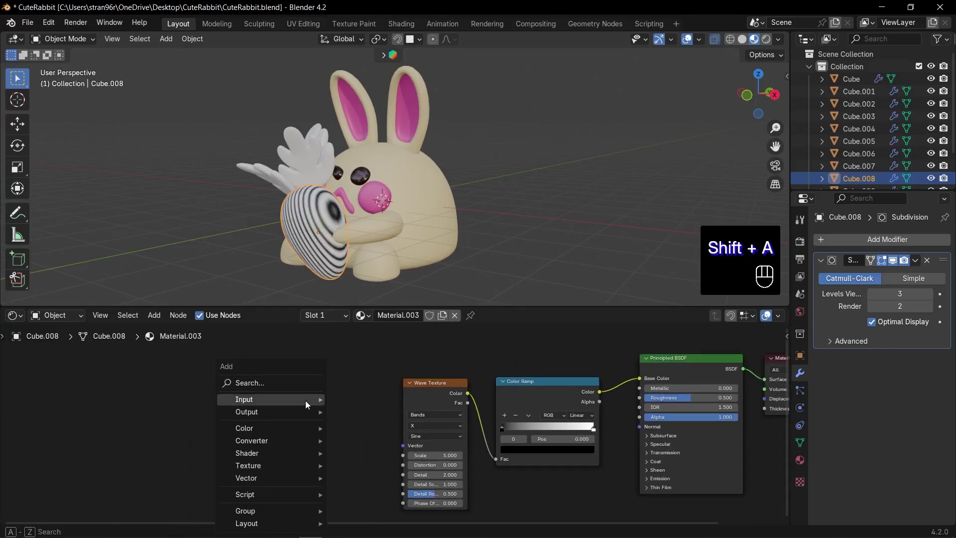
mouse_move(306, 400)
type("coo")
key("Return")
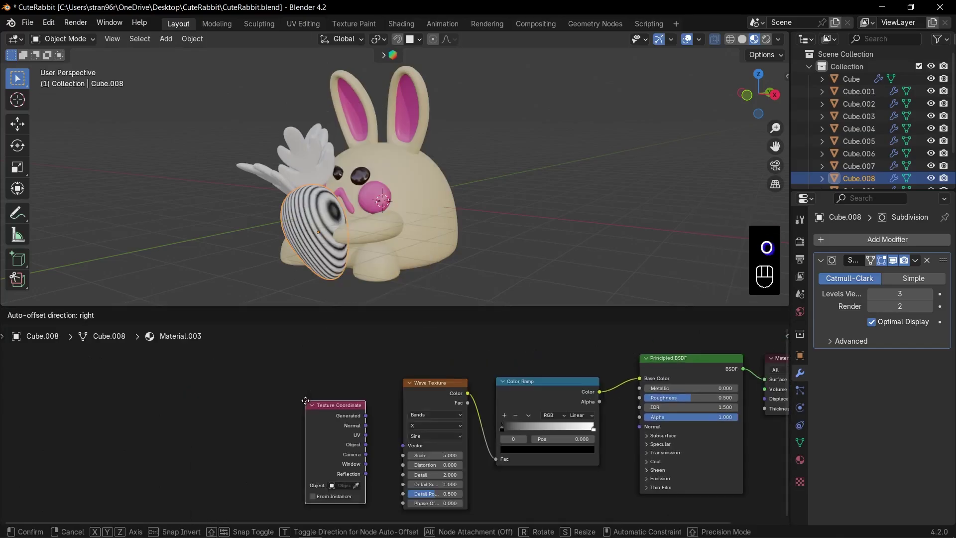
left_click(152, 398)
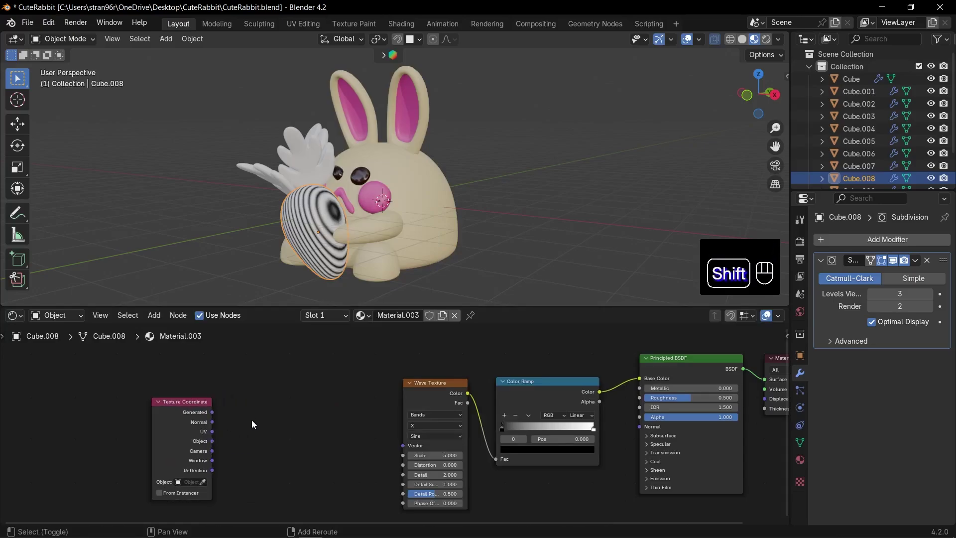
Add a Mapping node linking Texture Coordinate's Object output to the Wave Texture's Vector input, and move both new nodes closer to the Wave Texture
key("shift+a")
type("mapp")
key("Return")
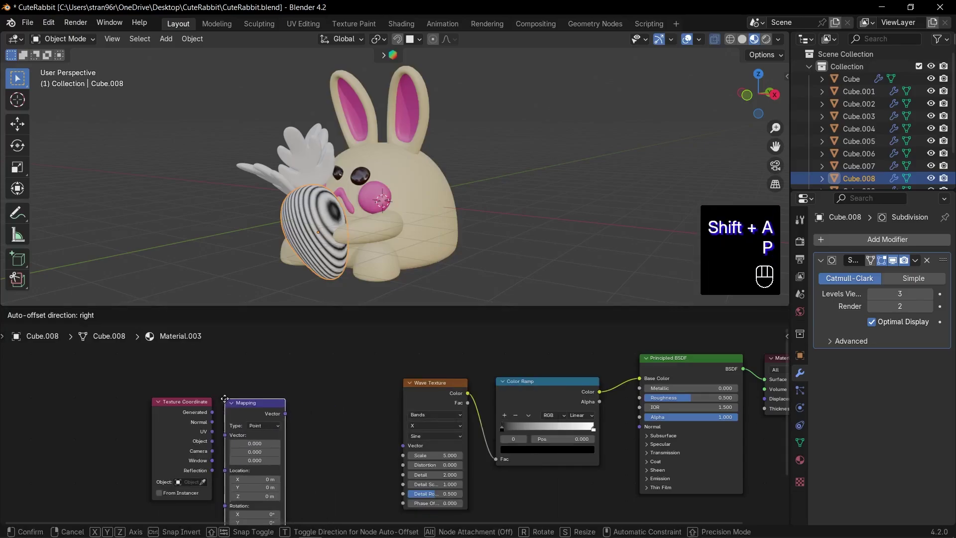
left_click(219, 395)
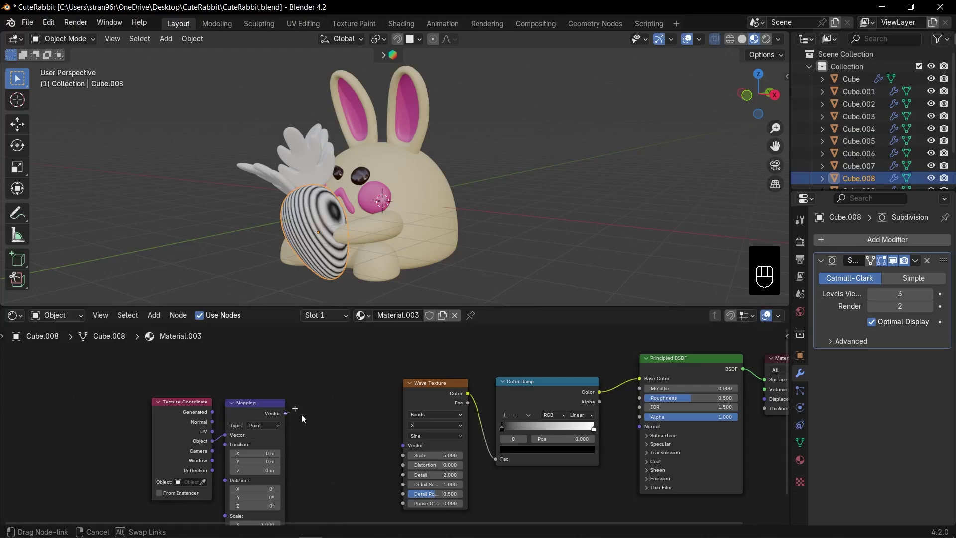
left_click_drag(301, 415, 407, 449)
left_click_drag(151, 380, 298, 442)
key("g")
left_click(395, 423)
Set the Mapping node's Y rotation to 90.1° and the Wave Texture's Scale to 0.900 and Distortion to 7.800
scroll(395, 424, "up", 8)
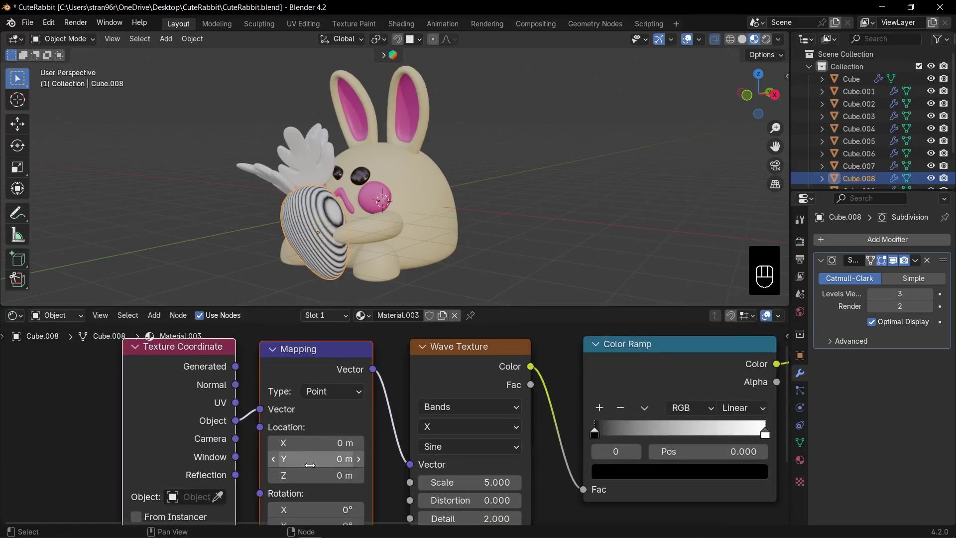
scroll(309, 466, "down", 1)
middle_click_drag(308, 516, 314, 463)
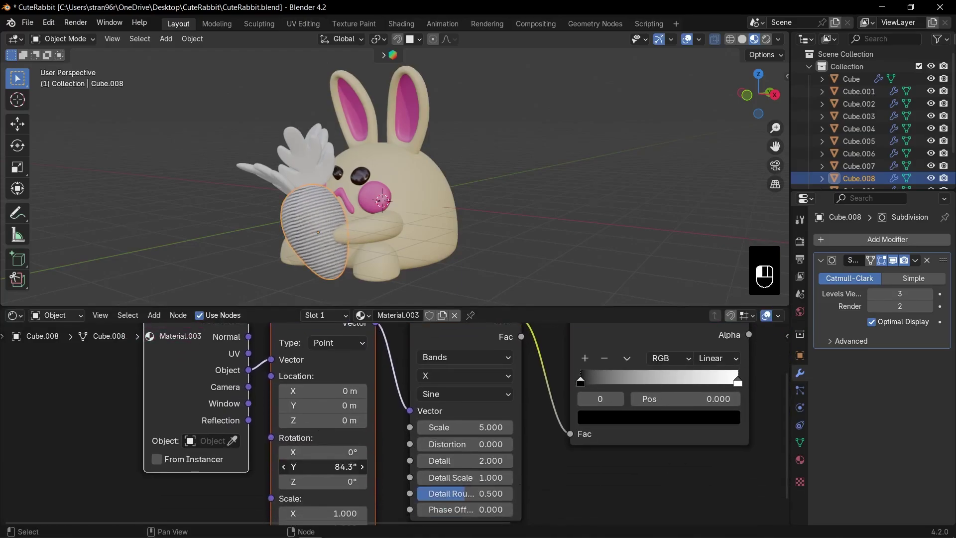
mouse_move(463, 432)
left_mouse_down()
mouse_move(440, 432)
mouse_move(475, 427)
left_mouse_up()
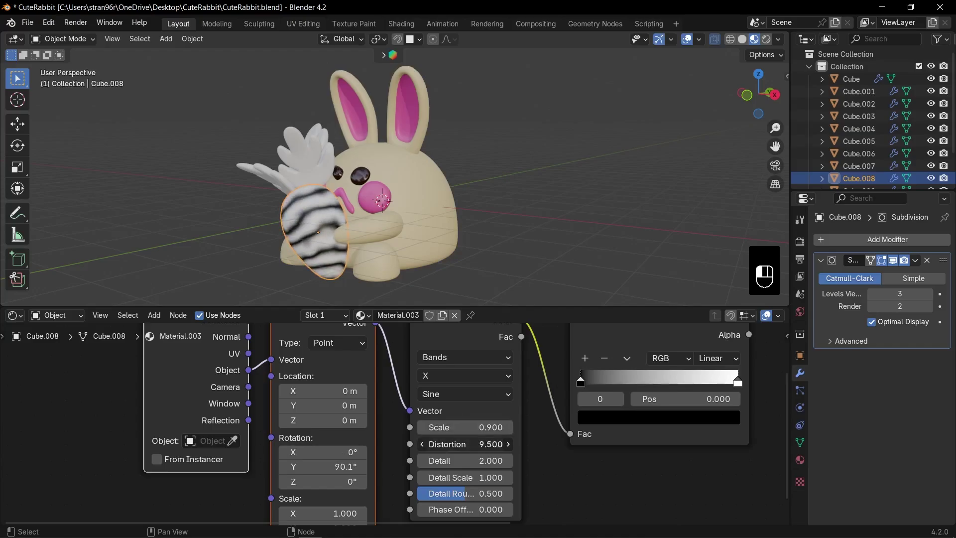
scroll(455, 448, "down", 11)
scroll(446, 428, "up", 9)
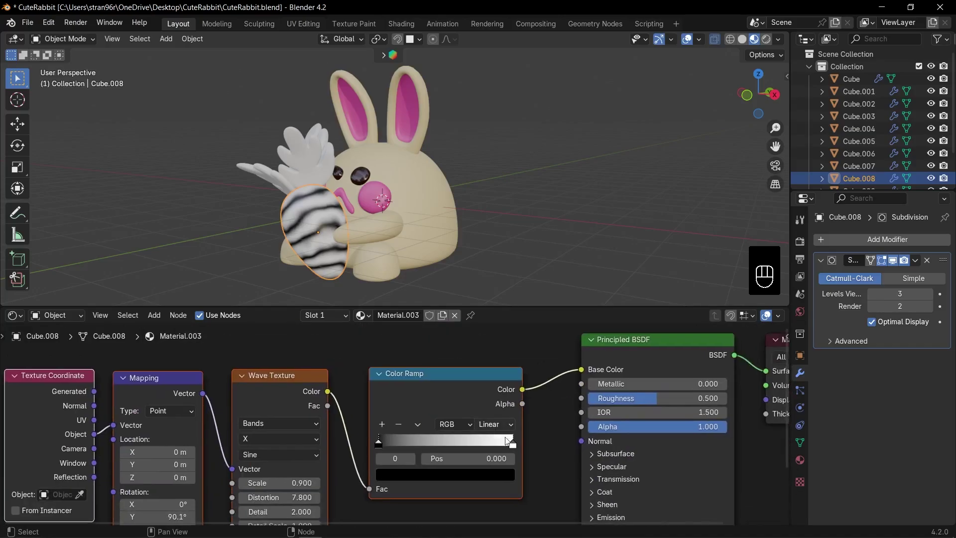
Recolor the carrot's Color Ramp from dark brownish orange at the first stop to bright orange at the last stop
left_click(446, 475)
left_click(504, 357)
left_click(443, 369)
left_click(513, 444)
left_click(468, 475)
left_click(421, 375)
left_click(379, 444)
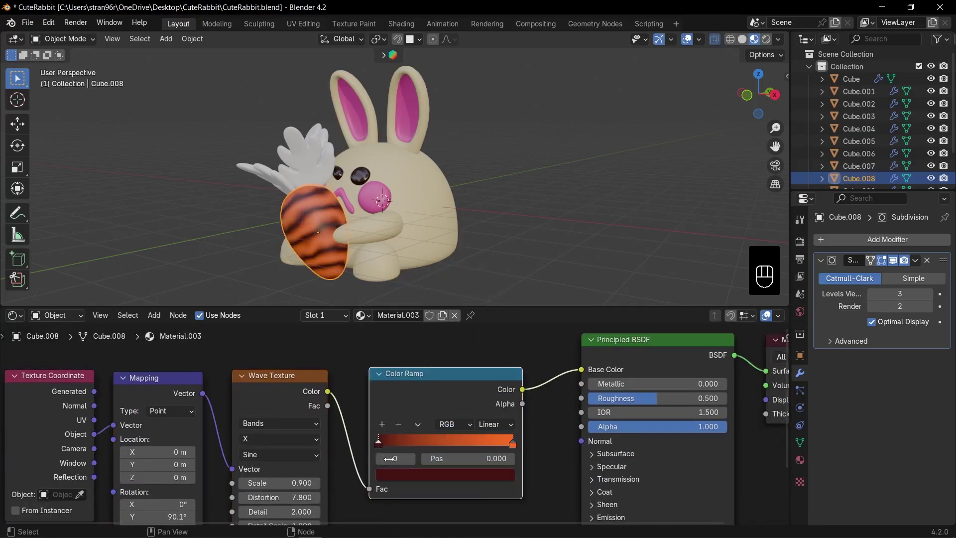
left_click(406, 474)
left_click(418, 380)
left_click_drag(503, 357, 503, 329)
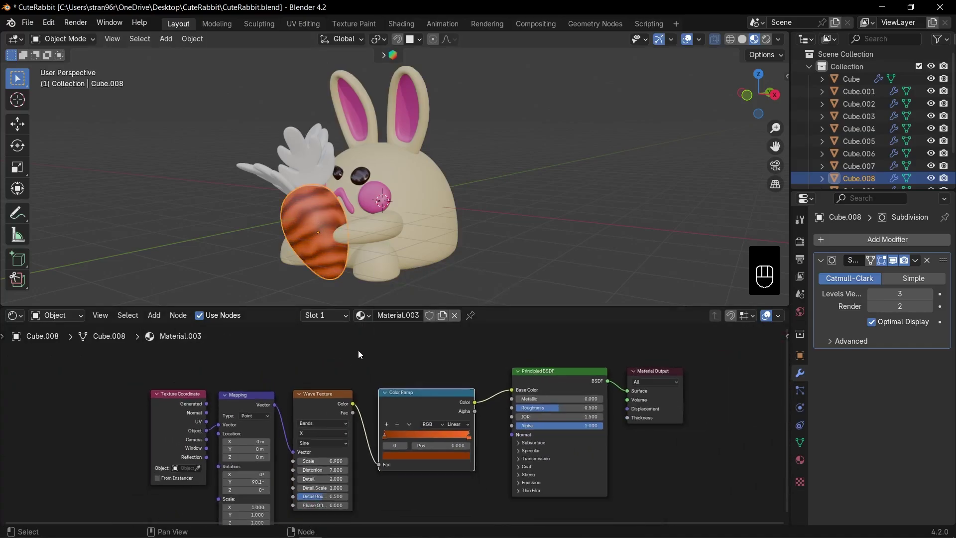
Assign the carrot's material, Material.003, to the carrot leaves and make it a separate single-user copy
left_click(312, 156)
left_click(381, 370)
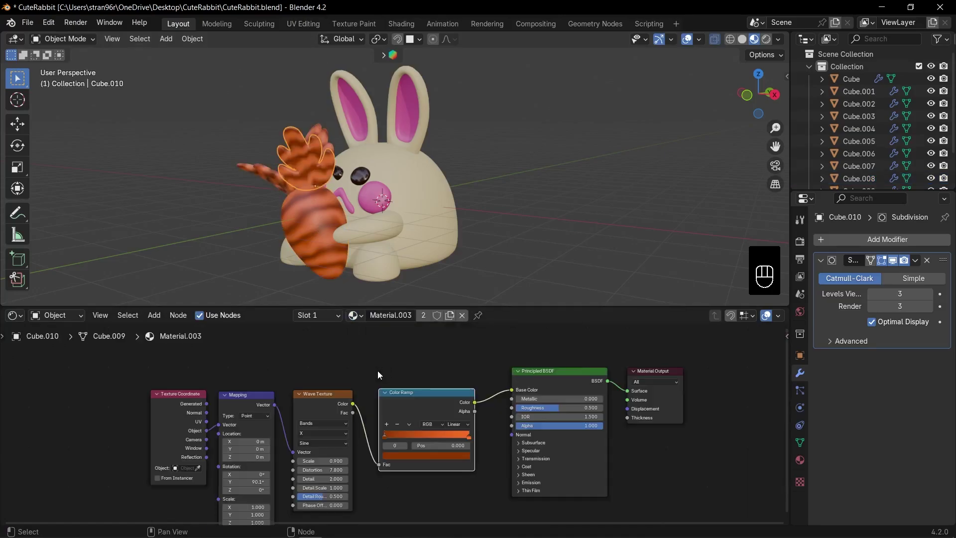
scroll(397, 355, "up", 2)
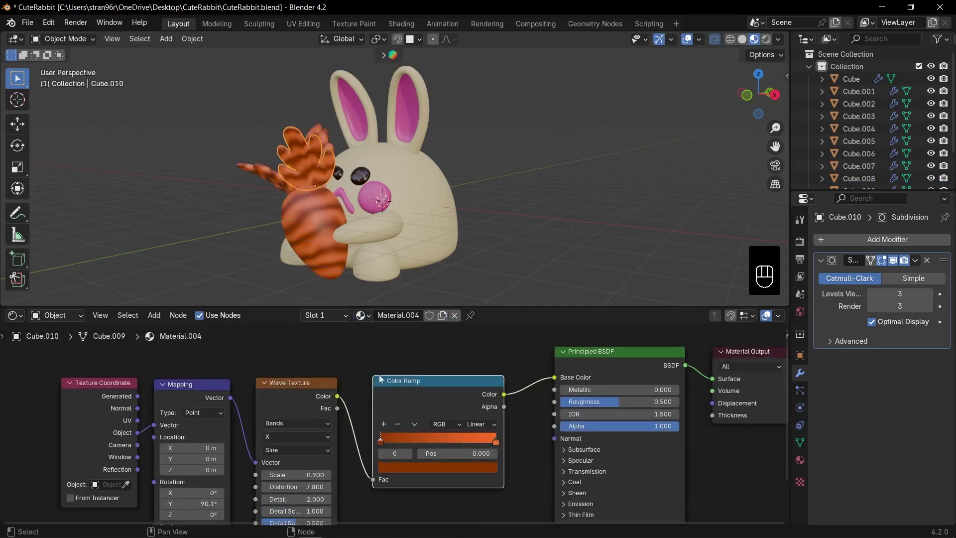
Recolor the leaves' Color Ramp from dark green (hue 0.333, saturation 1.000, value 0.269) to bright green, and check the carrot
left_click(401, 467)
left_click(390, 320)
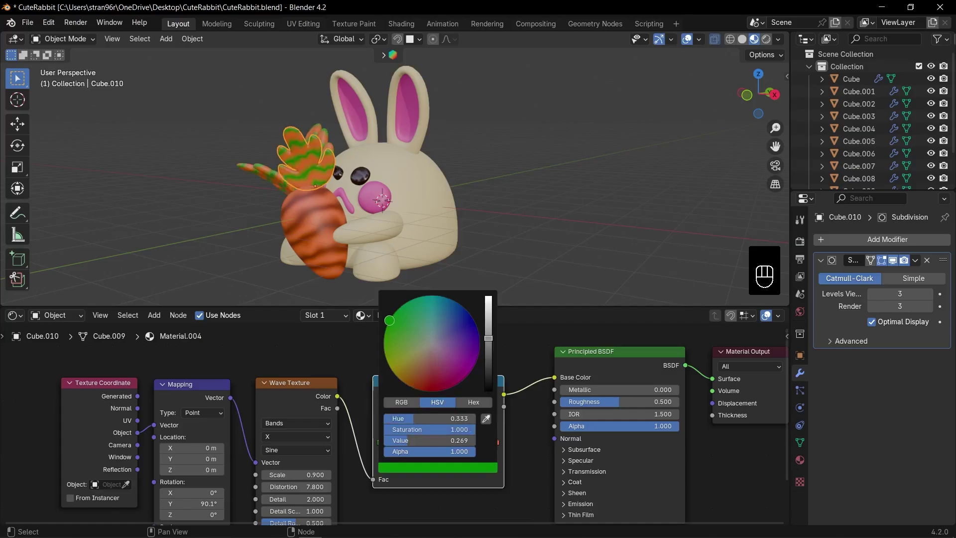
left_click(479, 467)
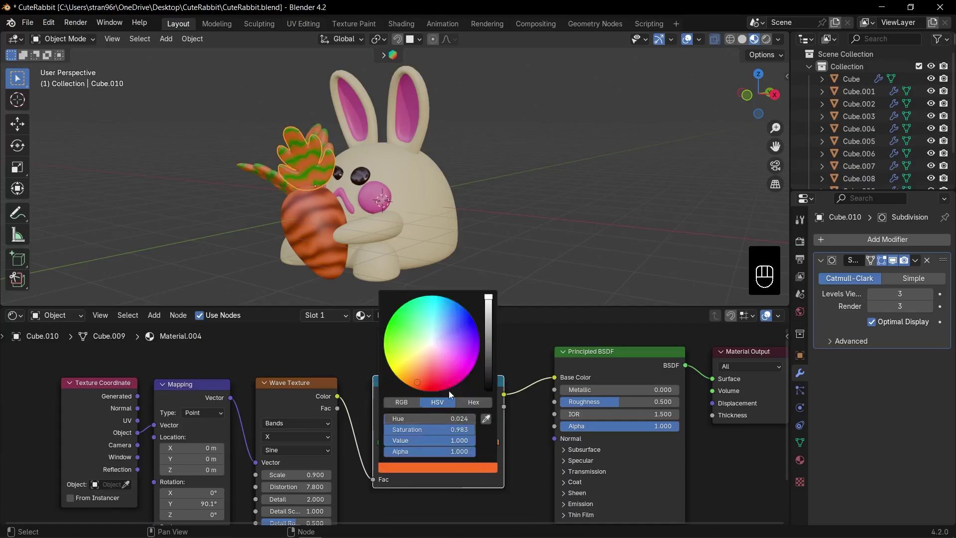
left_click(389, 337)
left_click(512, 200)
scroll(512, 199, "down", 2)
middle_click_drag(513, 199, 446, 202)
scroll(475, 204, "up", 2)
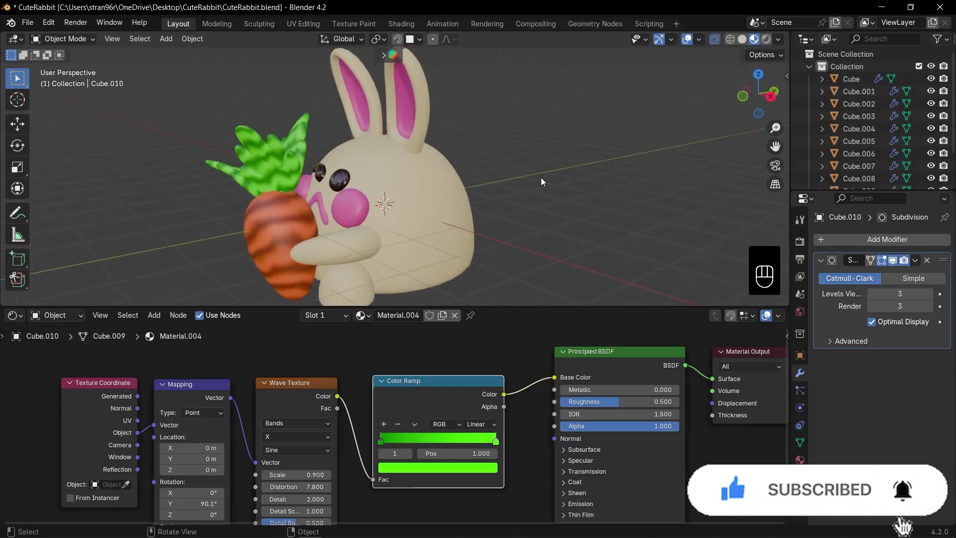